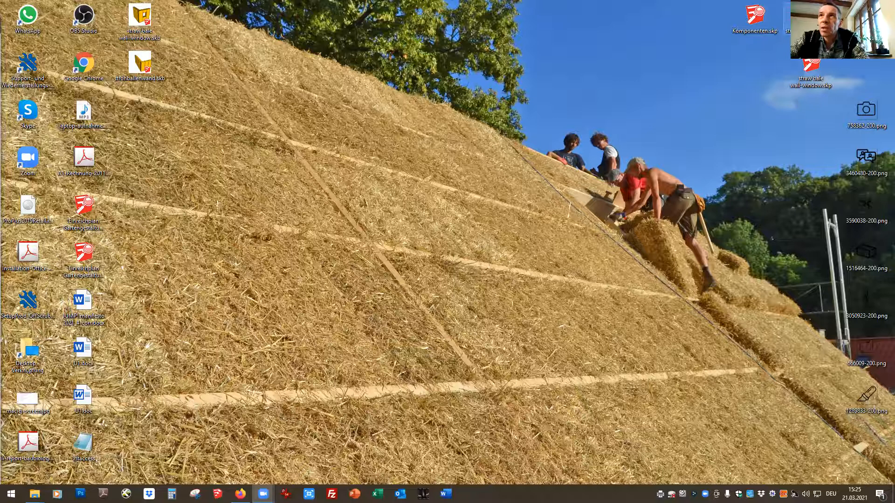
Open strohballenwand.skp from the desktop in SketchUp 2017 and get past the welcome window.
{"action": "right_click", "coordinate": [811, 15]}
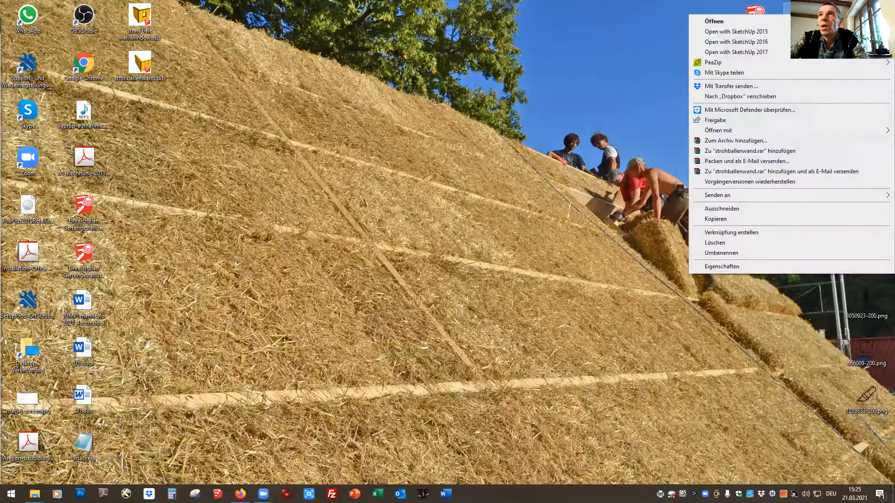
{"action": "left_click", "coordinate": [752, 53]}
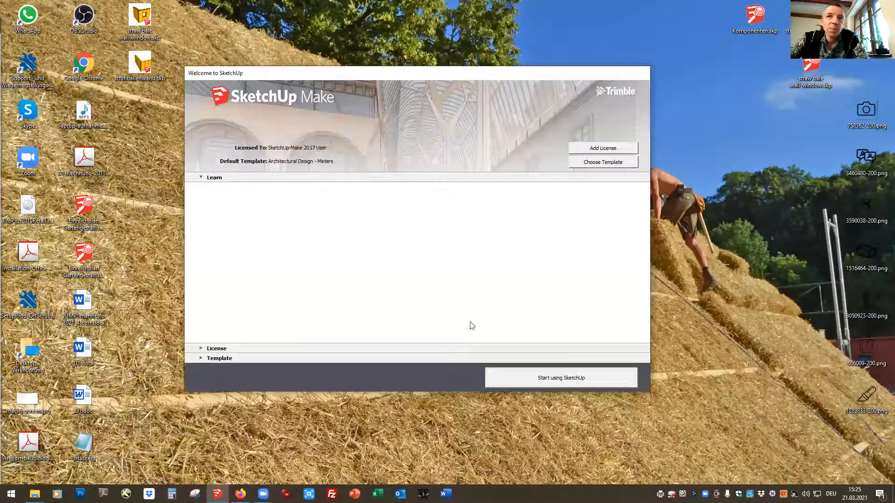
{"action": "left_click", "coordinate": [576, 379]}
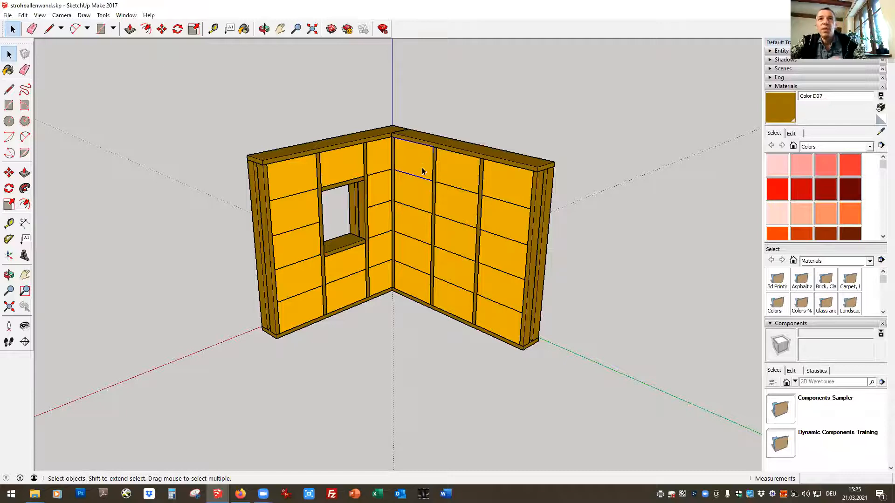
Delete all straw bales above the bottom row in the three bays of the windowless wall.
{"action": "left_click", "coordinate": [419, 188], "text": "shift"}
{"action": "left_click", "coordinate": [412, 228], "text": "shift"}
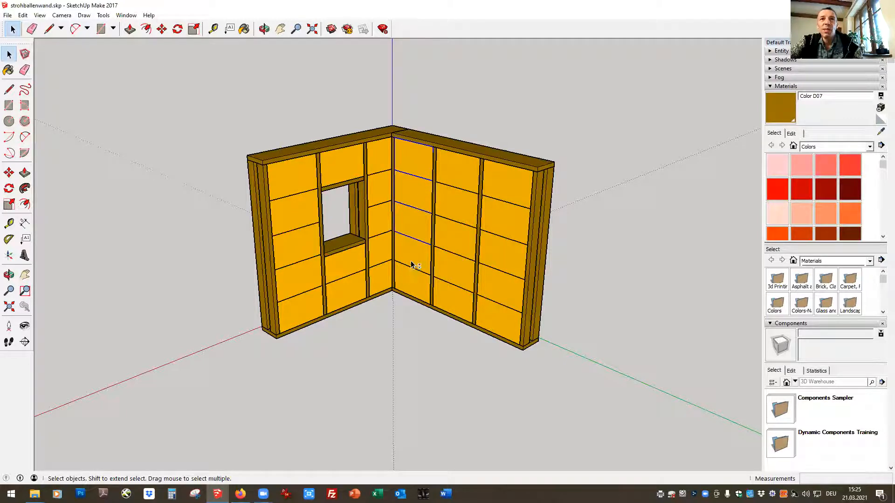
{"action": "left_click", "coordinate": [440, 256], "text": "shift"}
{"action": "left_click", "coordinate": [449, 208], "text": "shift"}
{"action": "left_click", "coordinate": [449, 174], "text": "shift"}
{"action": "left_click", "coordinate": [506, 182], "text": "shift"}
{"action": "left_click", "coordinate": [492, 225], "text": "shift"}
{"action": "left_click", "coordinate": [491, 253], "text": "shift"}
{"action": "left_click", "coordinate": [490, 296], "text": "shift"}
{"action": "key", "text": "Delete"}
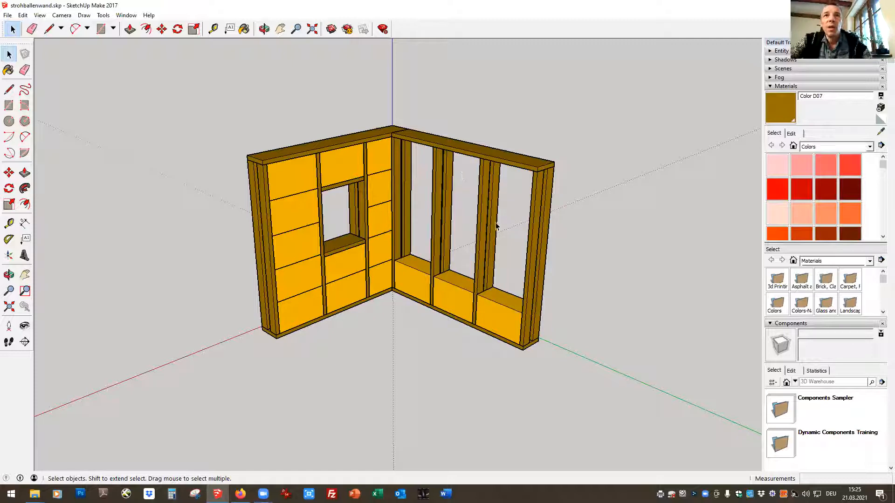
Delete the end post and the two intermediate posts of the windowless wall, keeping only the corner post.
{"action": "left_click", "coordinate": [530, 255]}
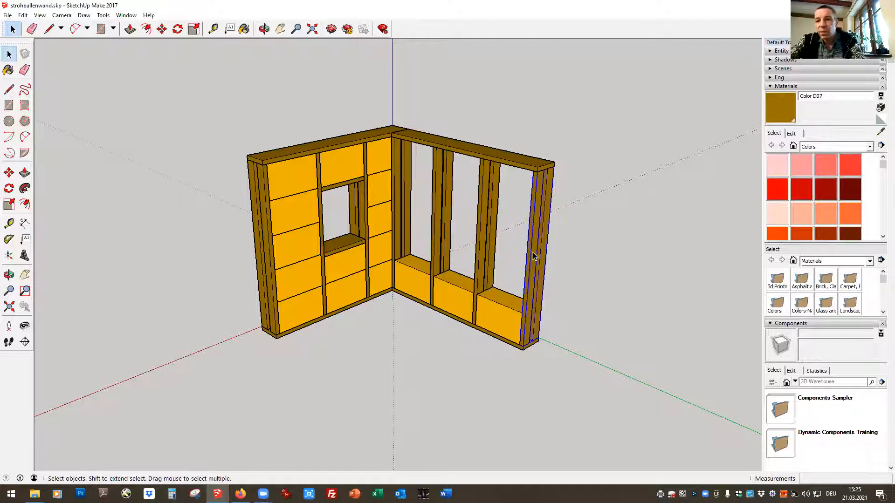
{"action": "key", "text": "Delete"}
{"action": "left_click", "coordinate": [486, 243]}
{"action": "key", "text": "Delete"}
{"action": "left_click", "coordinate": [439, 229]}
{"action": "key", "text": "Delete"}
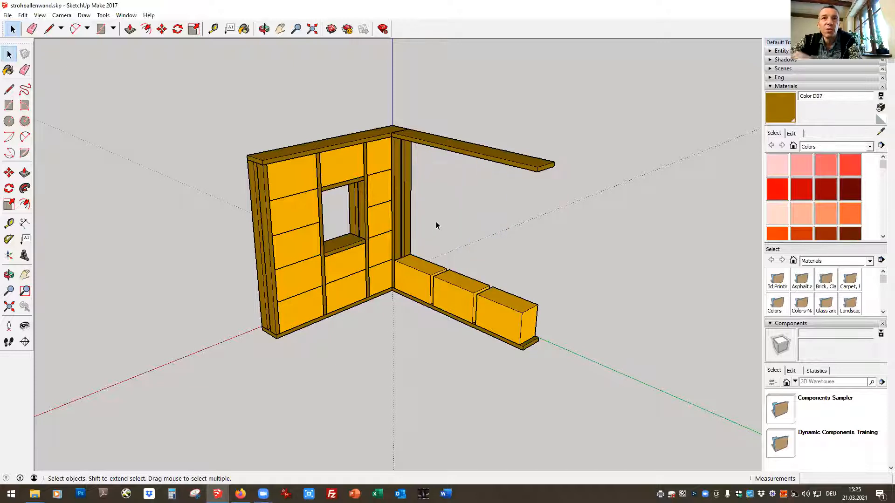
Delete the middle and outer bottom bales of the windowless wall, leaving only the bale at the corner.
{"action": "left_click", "coordinate": [457, 298]}
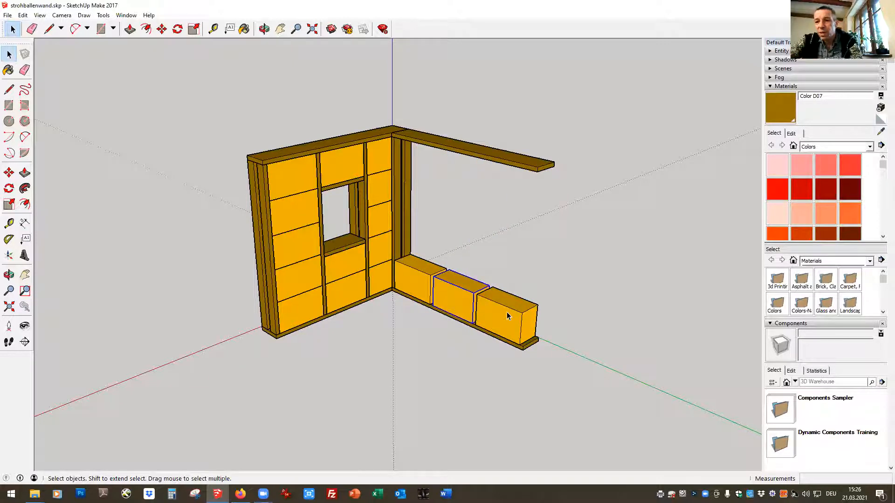
{"action": "key", "text": "Delete"}
{"action": "left_click", "coordinate": [507, 315]}
{"action": "key", "text": "Delete"}
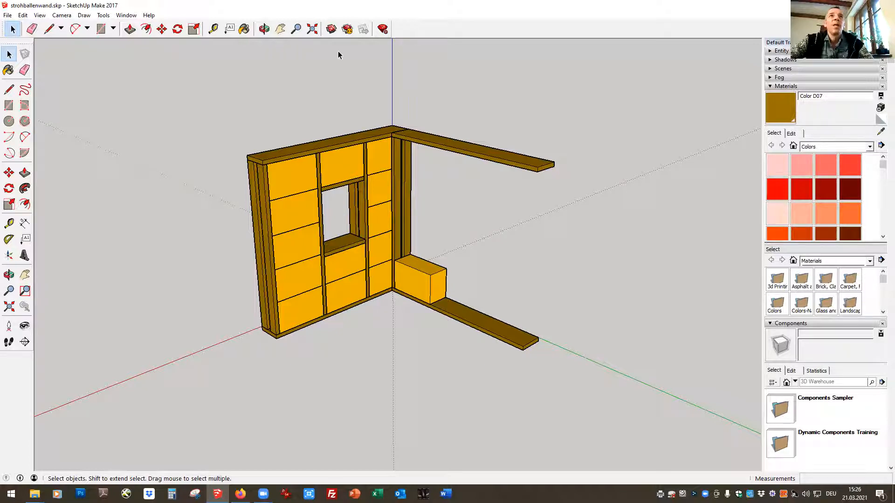
{"action": "left_click", "coordinate": [264, 29]}
{"action": "left_click_drag", "start_coordinate": [596, 279], "coordinate": [41, 241]}
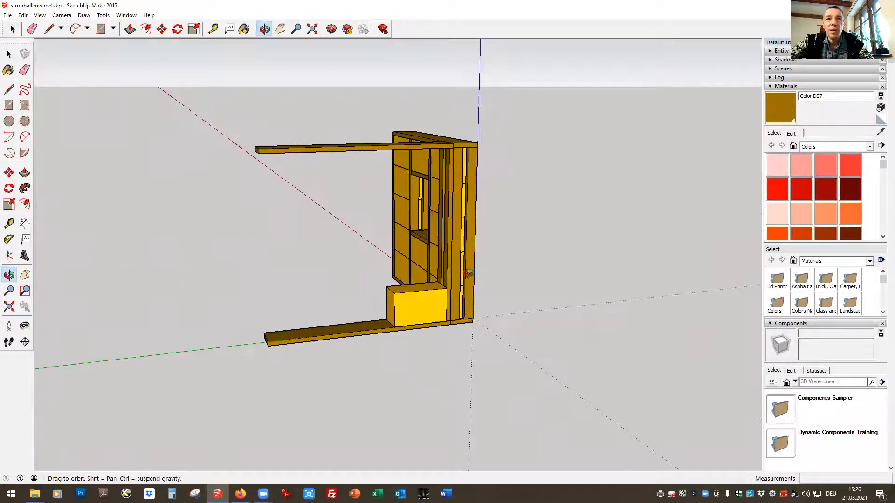
{"action": "left_click_drag", "start_coordinate": [469, 274], "coordinate": [596, 274]}
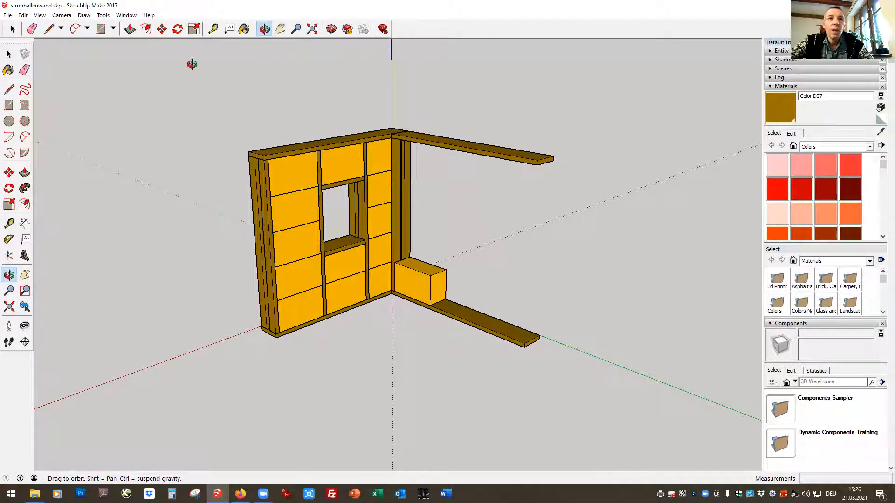
{"action": "left_click", "coordinate": [12, 29]}
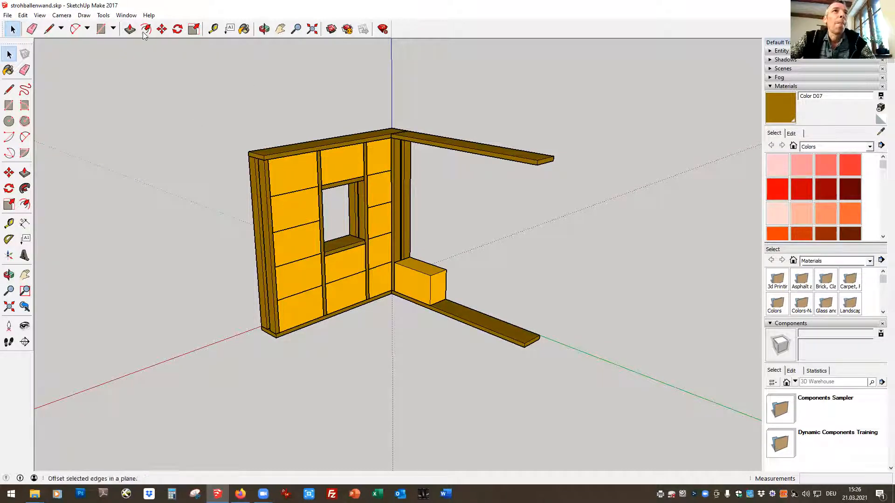
Draw a rectangle of 0,18 by 0,04 m on the ground at the green axis, just beyond the bottom plate's end.
{"action": "left_click", "coordinate": [101, 29]}
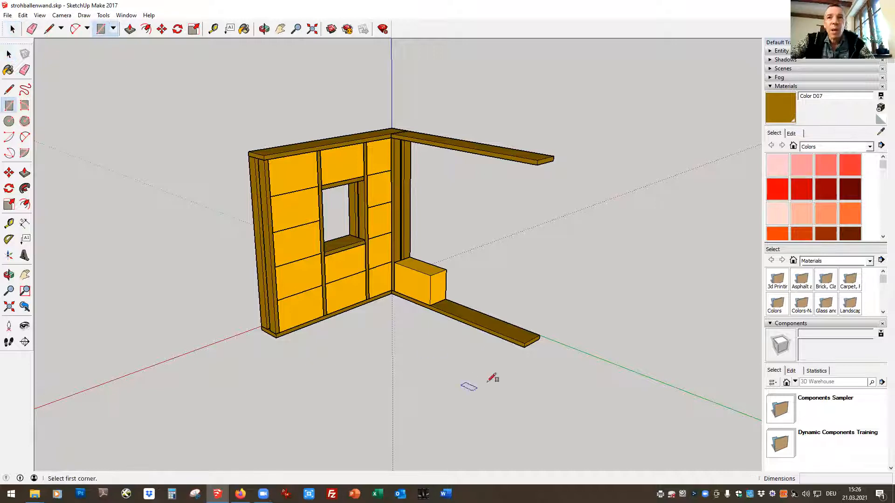
{"action": "left_click", "coordinate": [574, 347]}
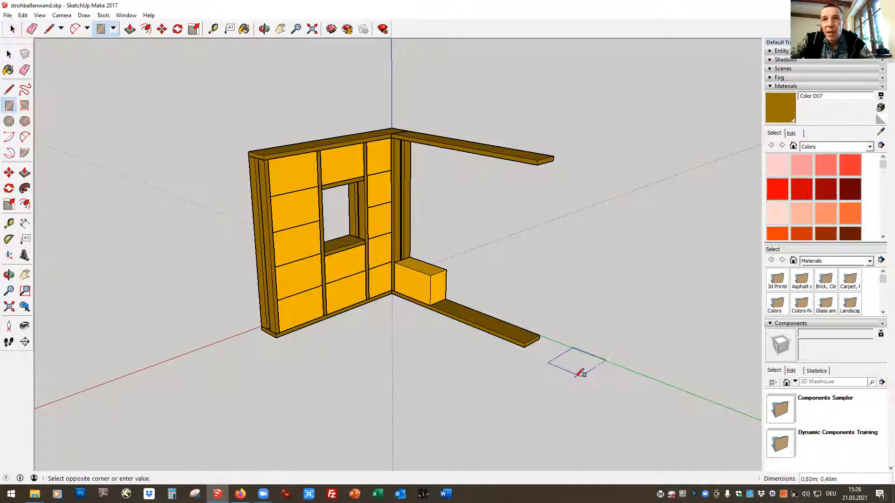
{"action": "left_click", "coordinate": [558, 368]}
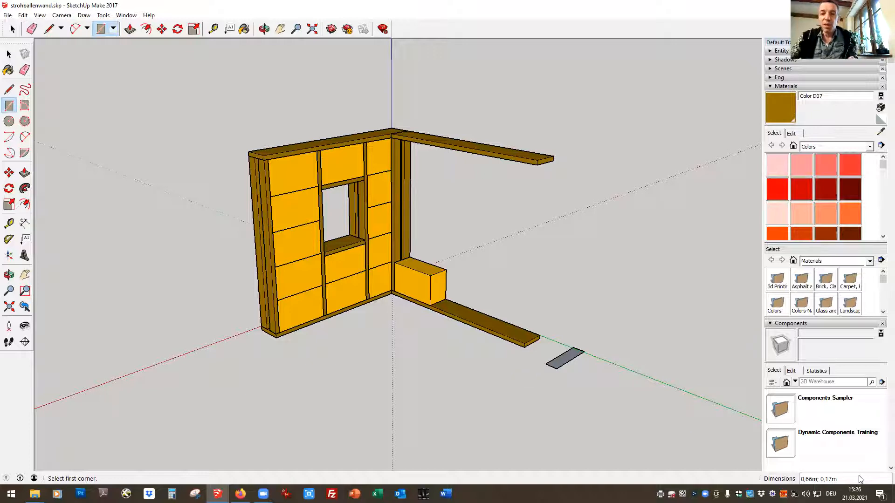
{"action": "type", "text": "04"}
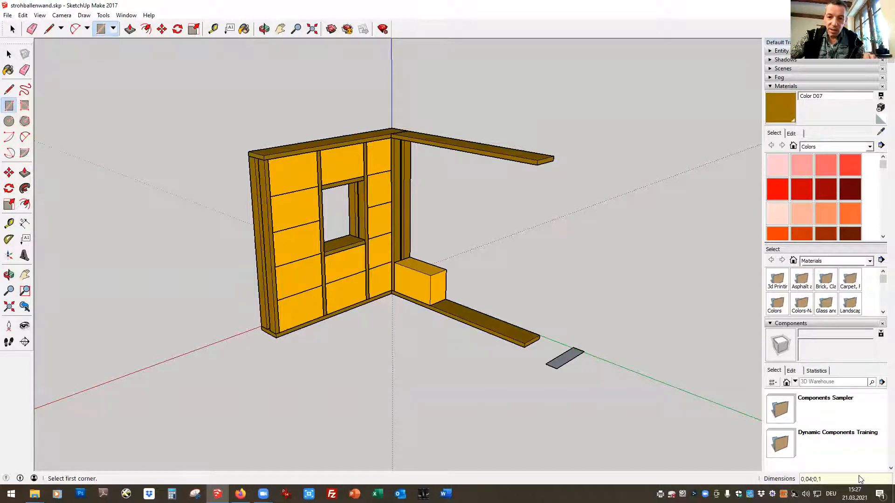
{"action": "key", "text": "Return"}
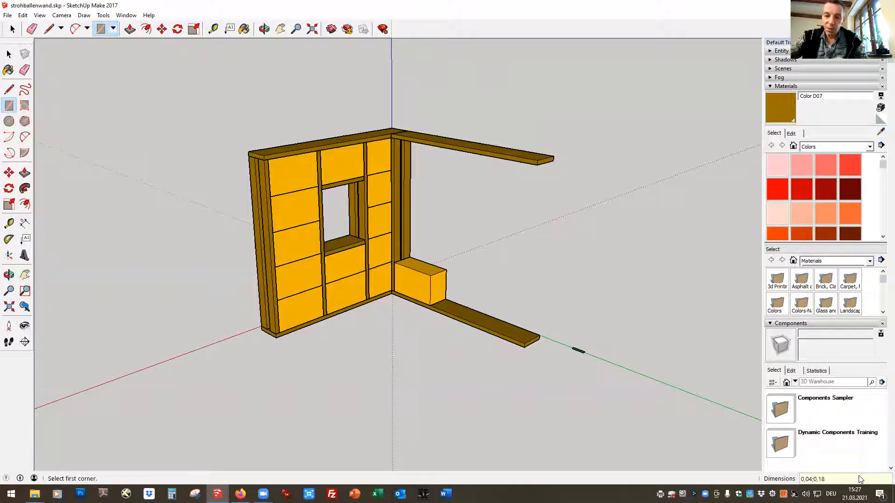
{"action": "type", "text": "0,1"}
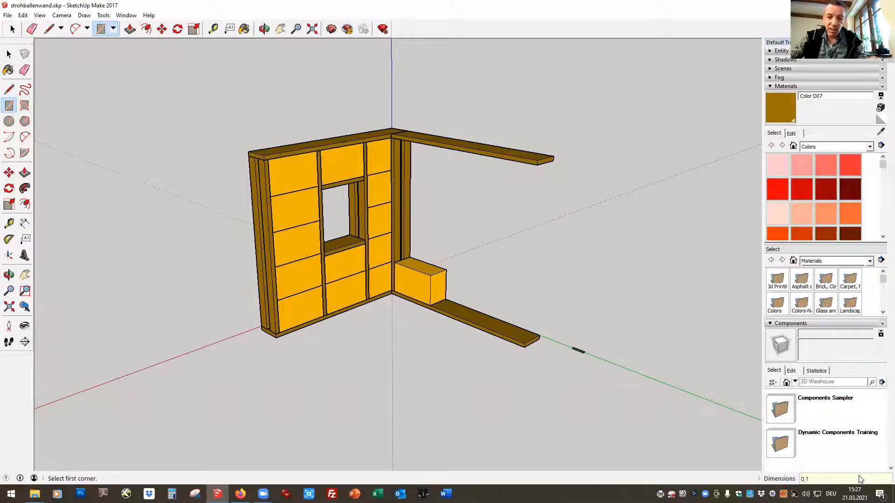
{"action": "type", "text": "8;0,04"}
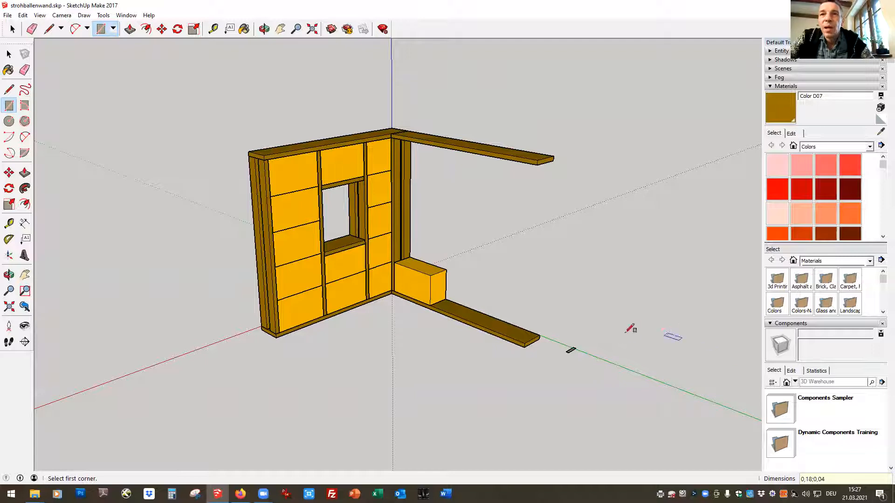
{"action": "key", "text": "space"}
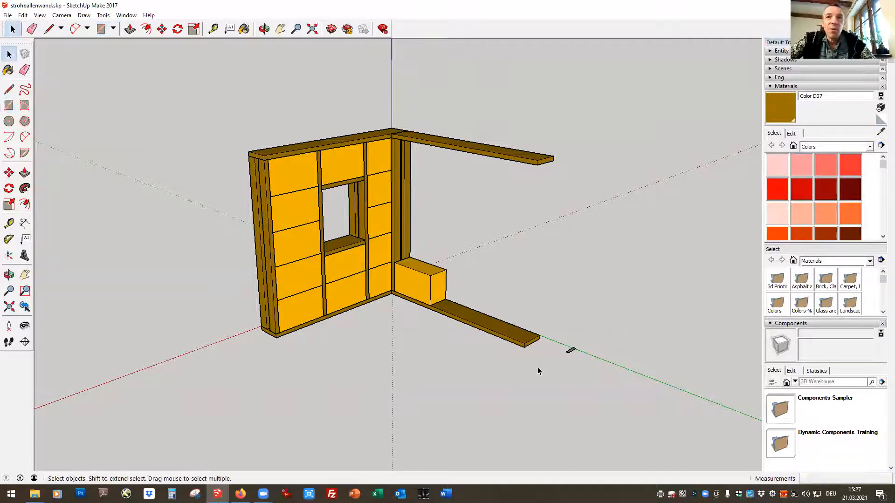
Turn the small rectangle into a component named CUT-post.
{"action": "left_click_drag", "start_coordinate": [589, 362], "coordinate": [589, 363]}
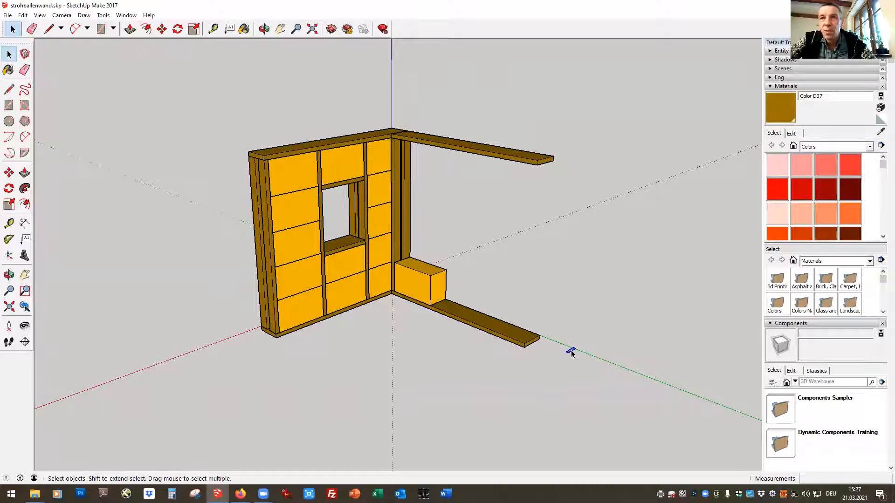
{"action": "right_click", "coordinate": [571, 350]}
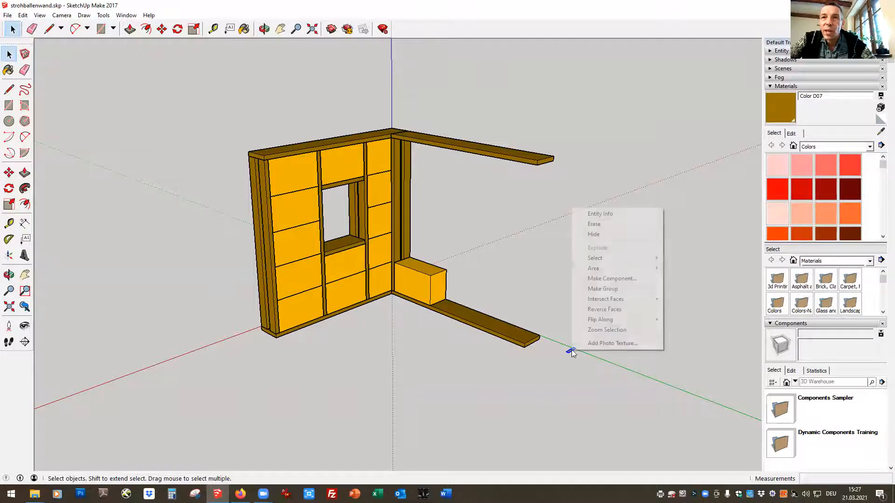
{"action": "left_click", "coordinate": [590, 279]}
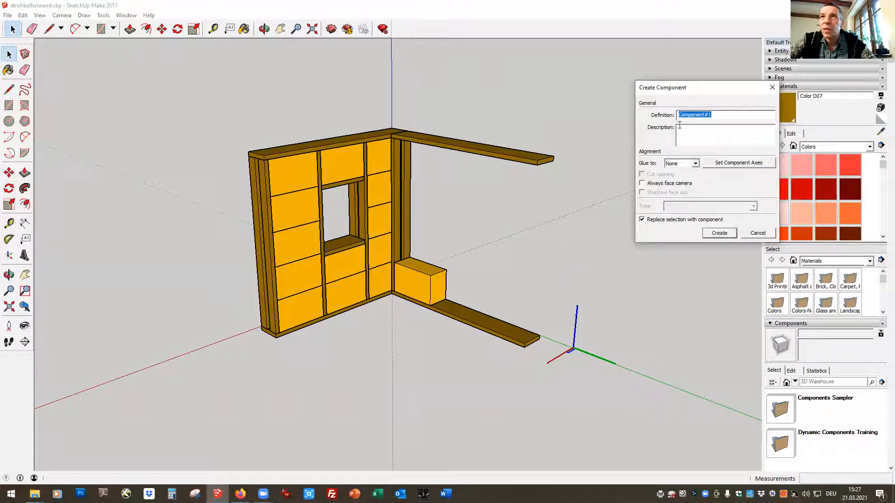
{"action": "type", "text": "CUT-post"}
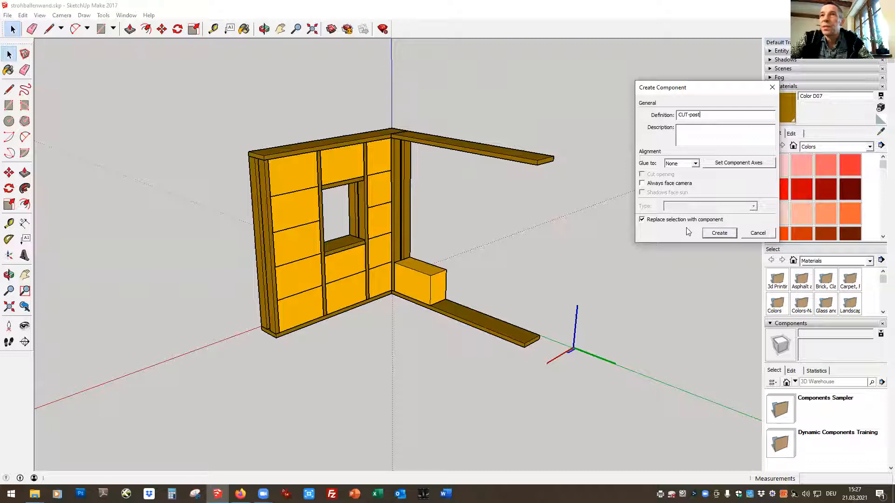
{"action": "left_click", "coordinate": [718, 234]}
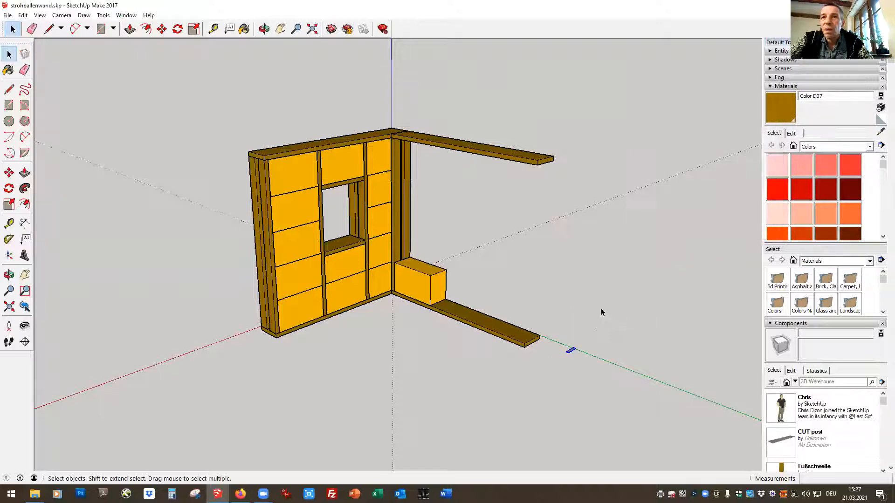
Paint the face inside the CUT-post component with the brown Color C07 and leave the component.
{"action": "scroll", "coordinate": [574, 375], "scroll_direction": "up", "scroll_amount": 6}
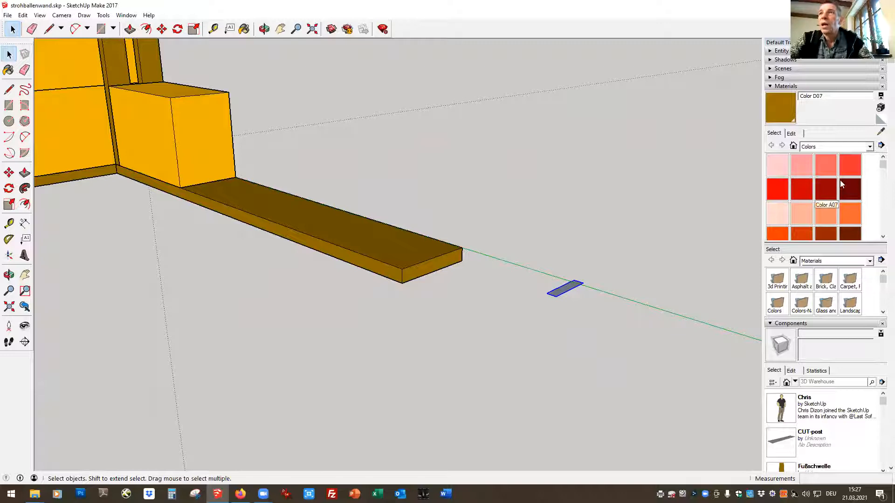
{"action": "left_click_drag", "start_coordinate": [882, 167], "coordinate": [882, 178]}
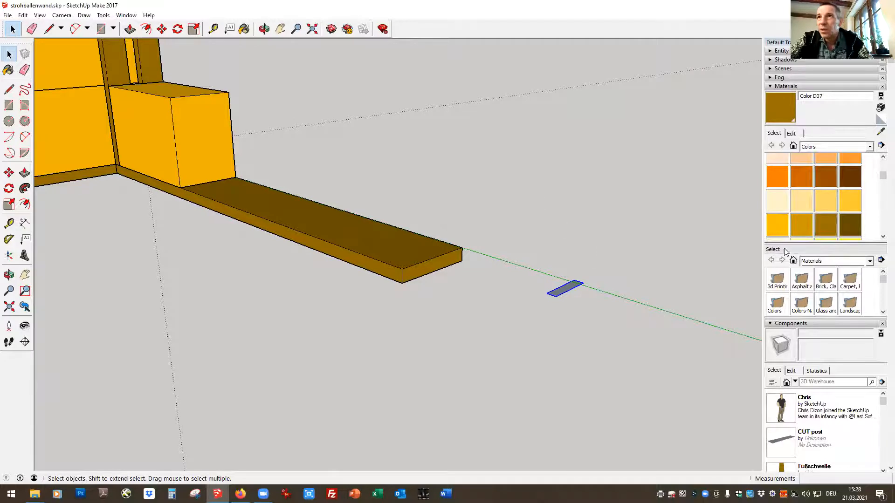
{"action": "left_click", "coordinate": [826, 177]}
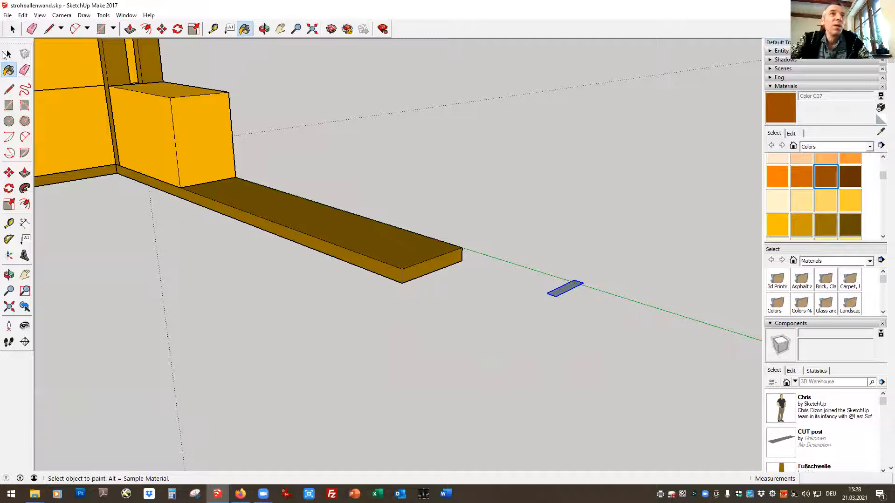
{"action": "left_click", "coordinate": [12, 30]}
{"action": "left_click", "coordinate": [14, 32]}
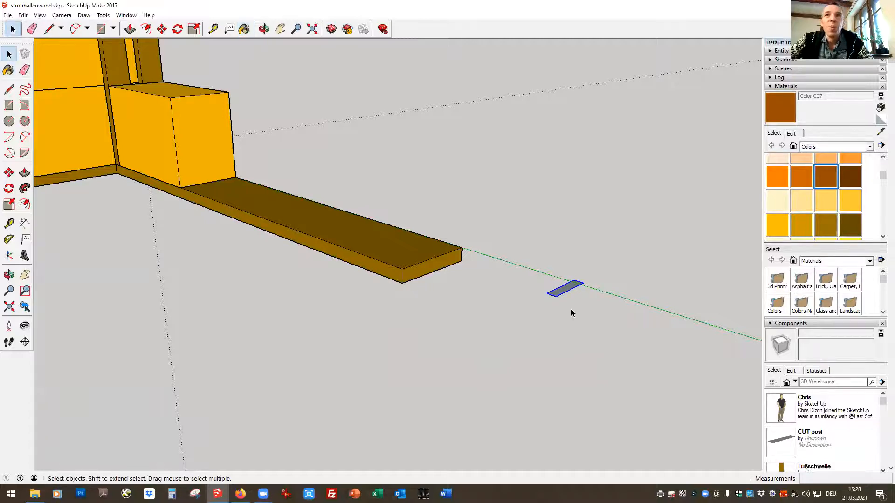
{"action": "double_click", "coordinate": [563, 291]}
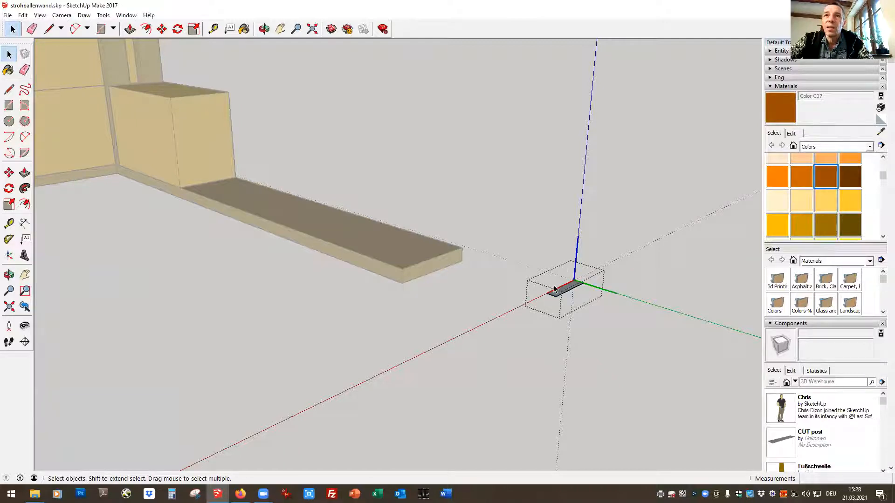
{"action": "left_click", "coordinate": [244, 29]}
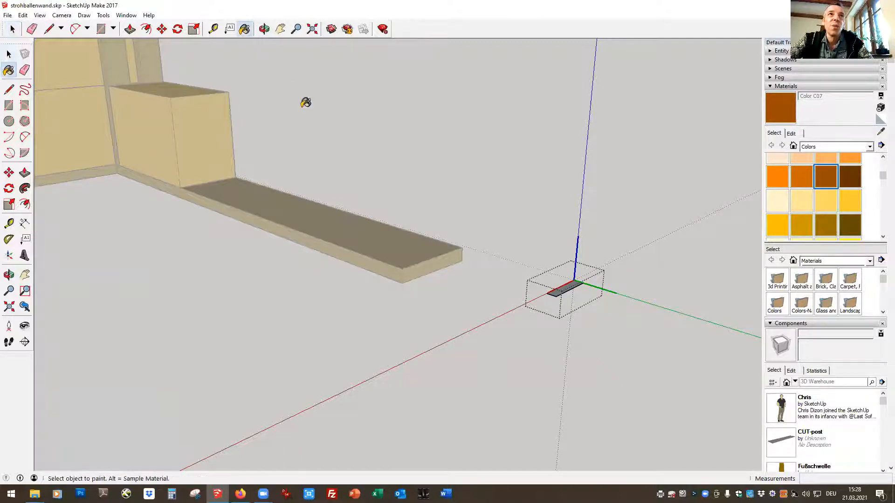
{"action": "left_click", "coordinate": [568, 288]}
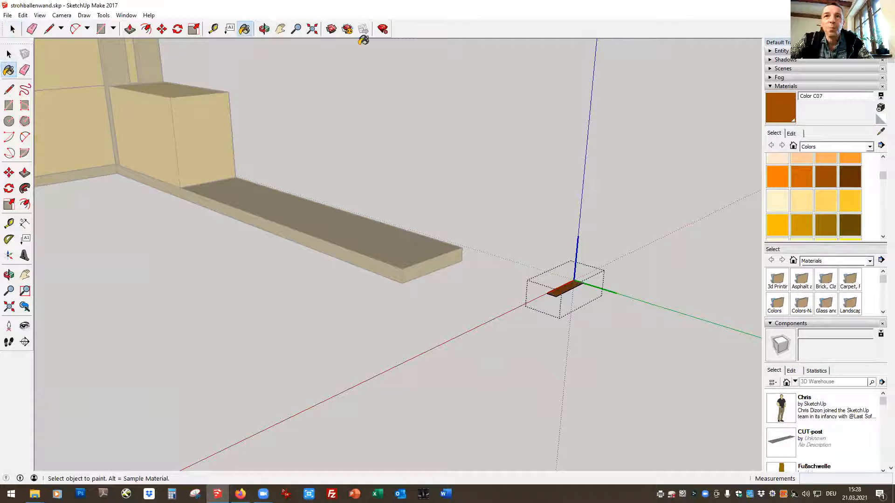
{"action": "left_click", "coordinate": [12, 29]}
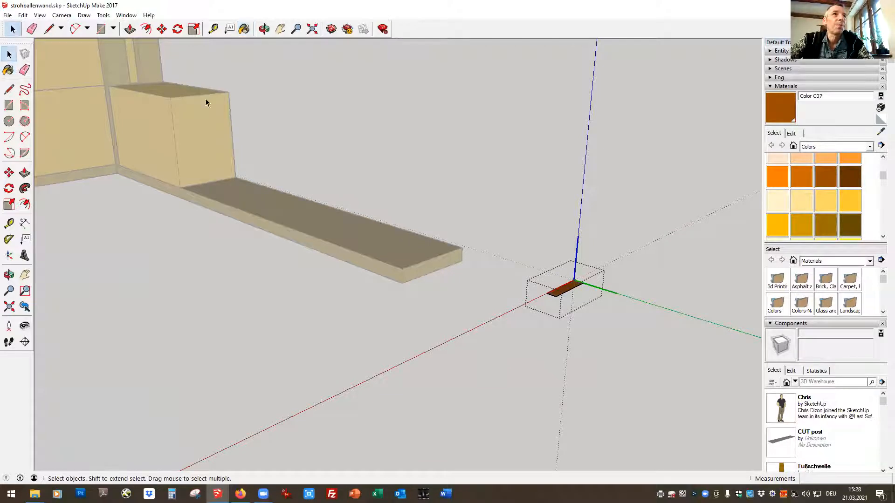
{"action": "left_click", "coordinate": [317, 109]}
Move the CUT-post component from the ground onto the bottom plate of the windowless wall, about 1,86 m away.
{"action": "scroll", "coordinate": [438, 188], "scroll_direction": "down", "scroll_amount": 4}
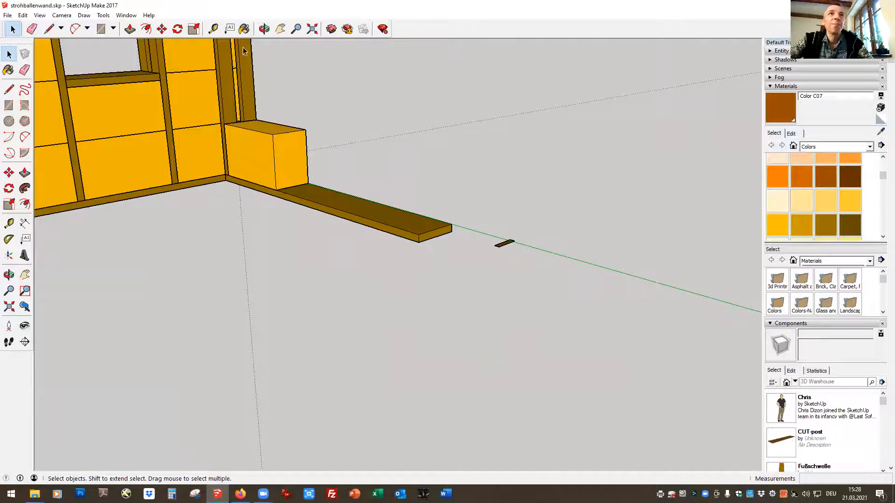
{"action": "left_click", "coordinate": [280, 29]}
{"action": "left_click_drag", "start_coordinate": [286, 94], "coordinate": [439, 276]}
{"action": "scroll", "coordinate": [381, 239], "scroll_direction": "up", "scroll_amount": 2}
{"action": "left_click_drag", "start_coordinate": [381, 239], "coordinate": [372, 246]}
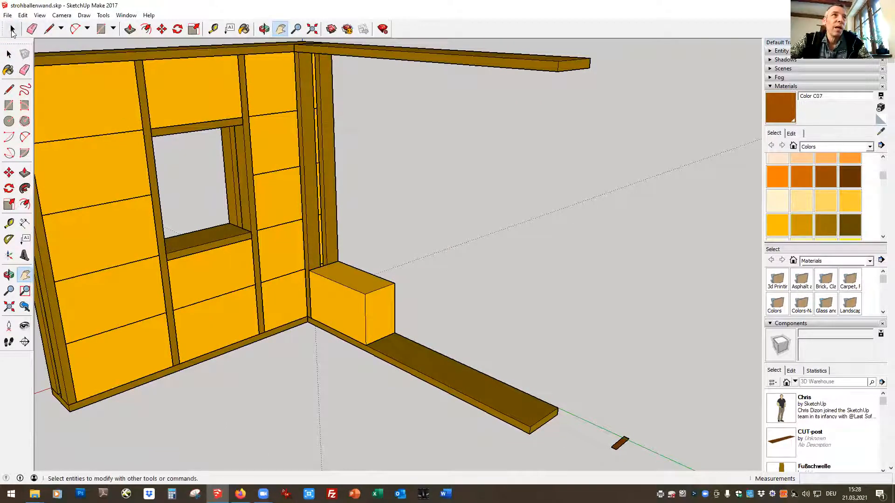
{"action": "left_click", "coordinate": [12, 30]}
{"action": "left_click", "coordinate": [162, 28]}
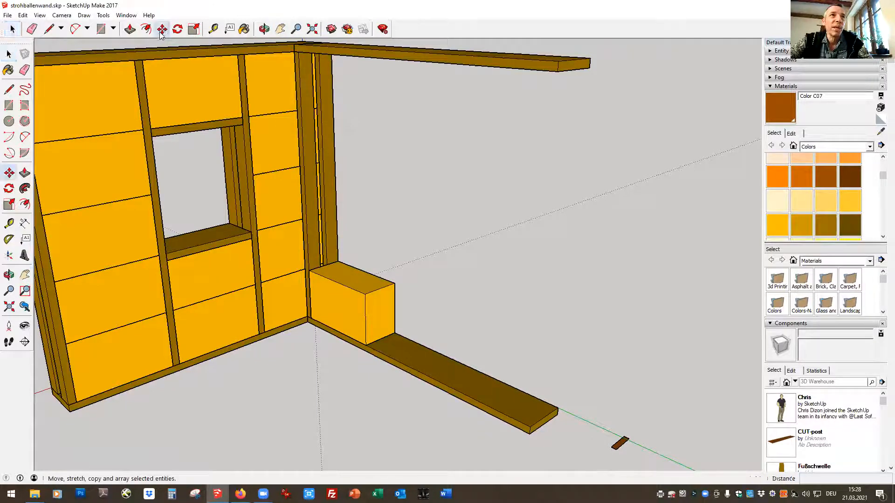
{"action": "left_click", "coordinate": [617, 447]}
{"action": "left_click", "coordinate": [422, 357]}
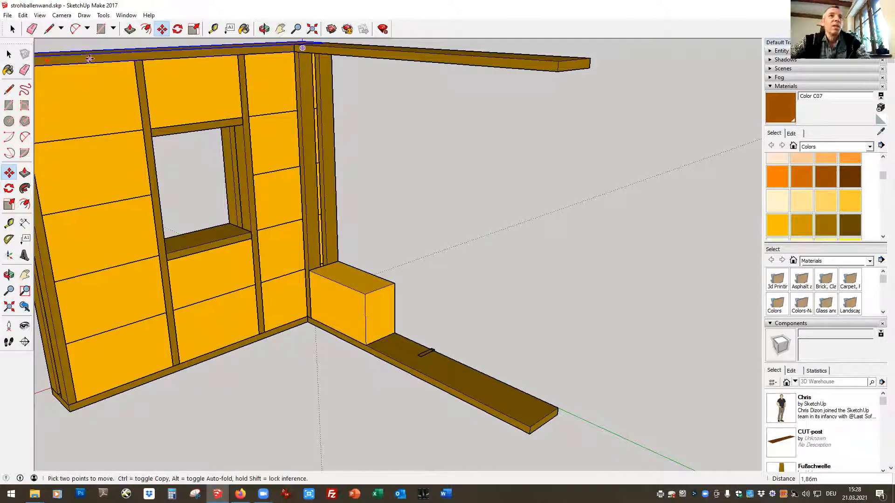
Inside the CUT-post component, extrude the face 2,50 m up to the underside of the top plate and leave the component.
{"action": "left_click", "coordinate": [11, 30]}
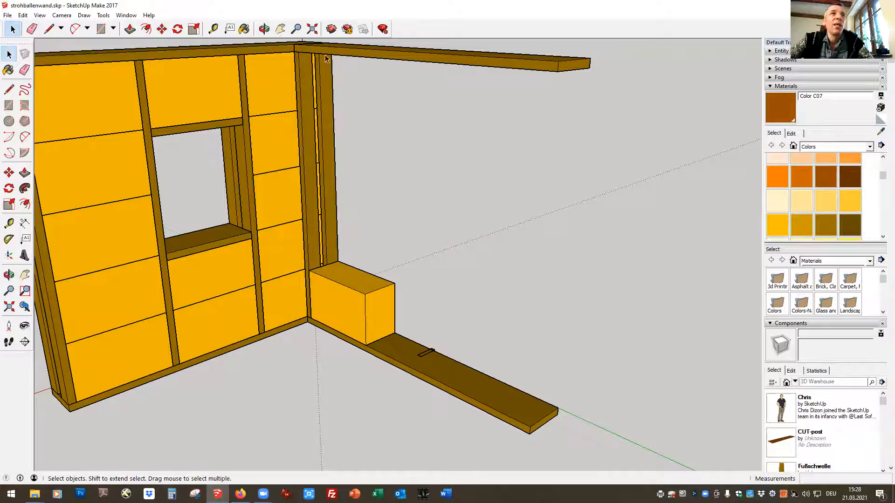
{"action": "double_click", "coordinate": [427, 354]}
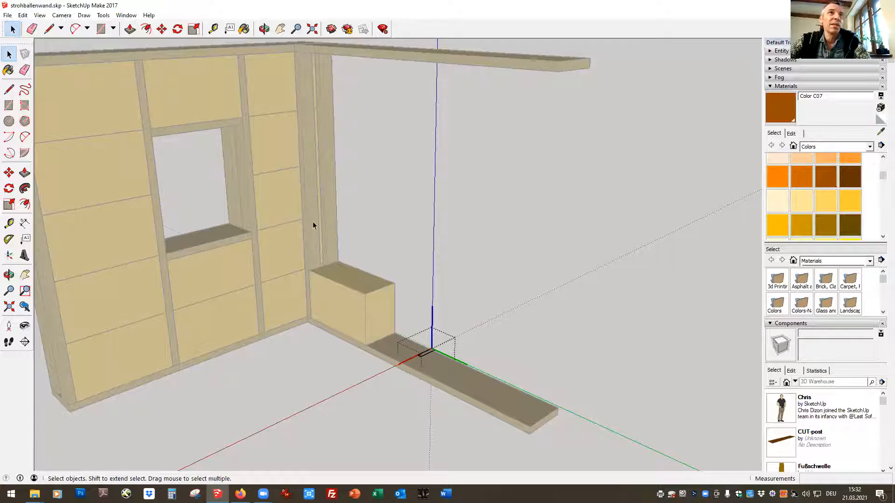
{"action": "left_click", "coordinate": [130, 29]}
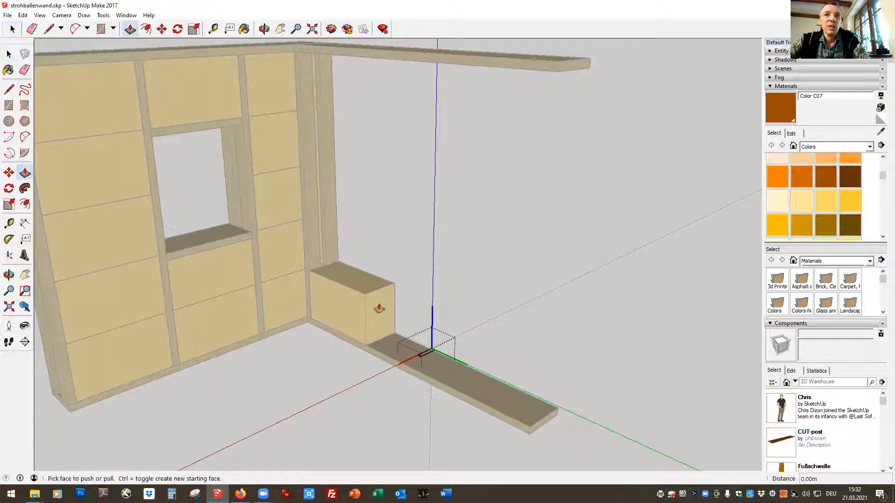
{"action": "left_click", "coordinate": [426, 356]}
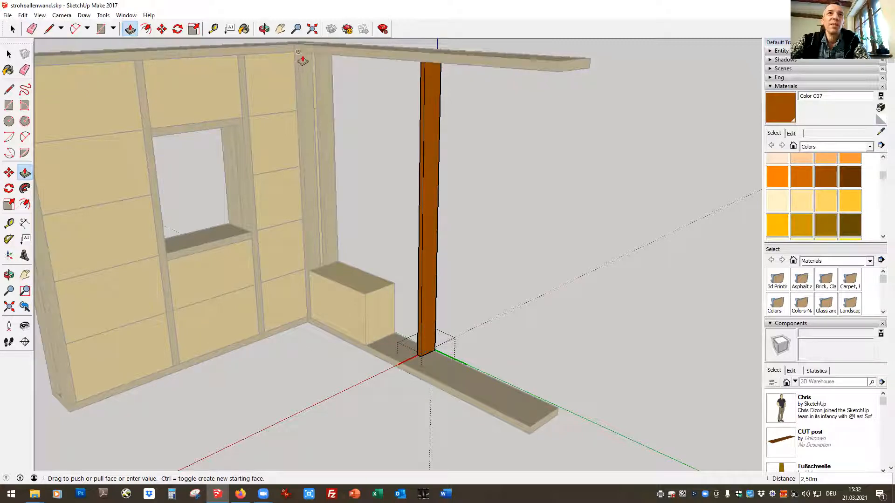
{"action": "left_click", "coordinate": [364, 60]}
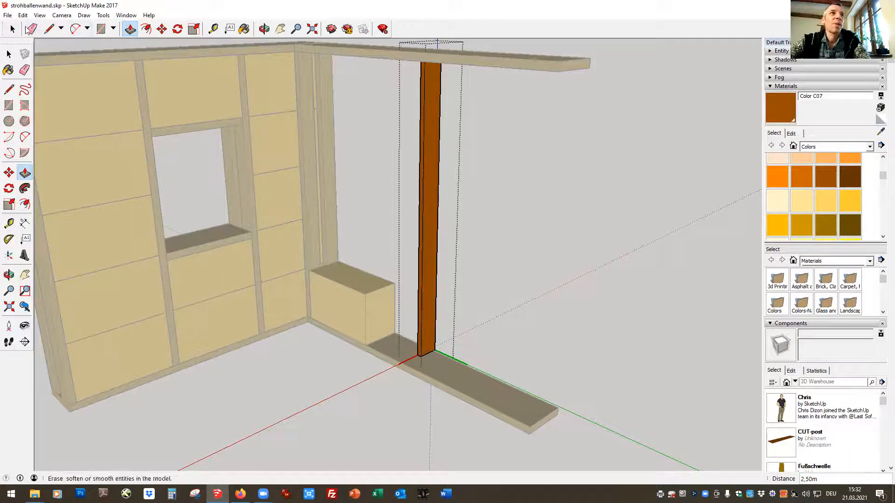
{"action": "left_click", "coordinate": [13, 30]}
{"action": "left_click", "coordinate": [548, 161]}
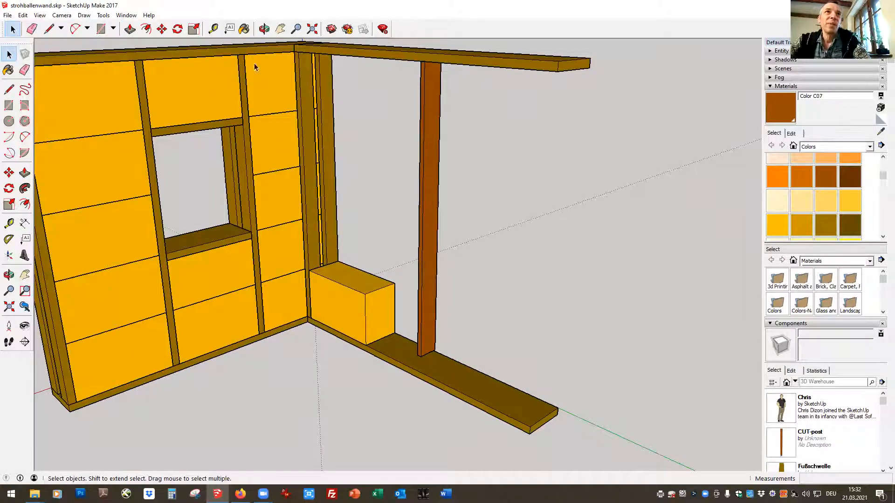
Move the post along the bottom plate so its bottom corner meets the free outer bottom corner of the remaining bale.
{"action": "left_click", "coordinate": [264, 29]}
{"action": "left_click_drag", "start_coordinate": [642, 264], "coordinate": [162, 340]}
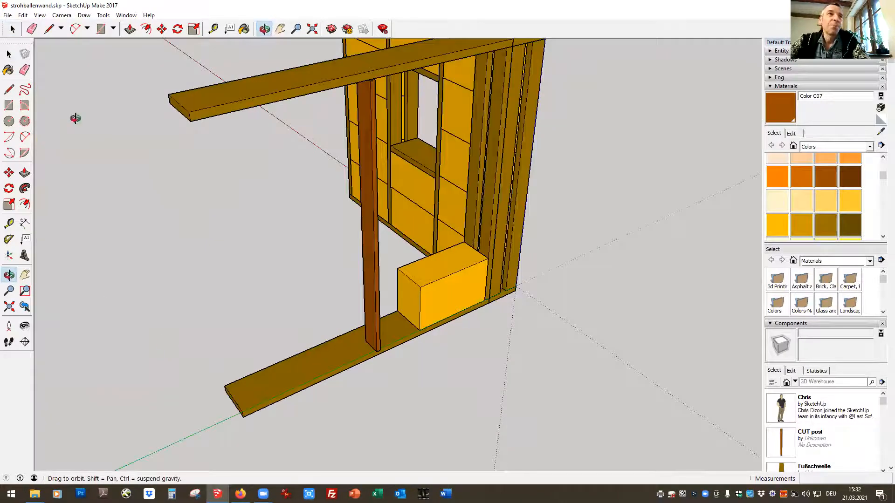
{"action": "left_click", "coordinate": [162, 29]}
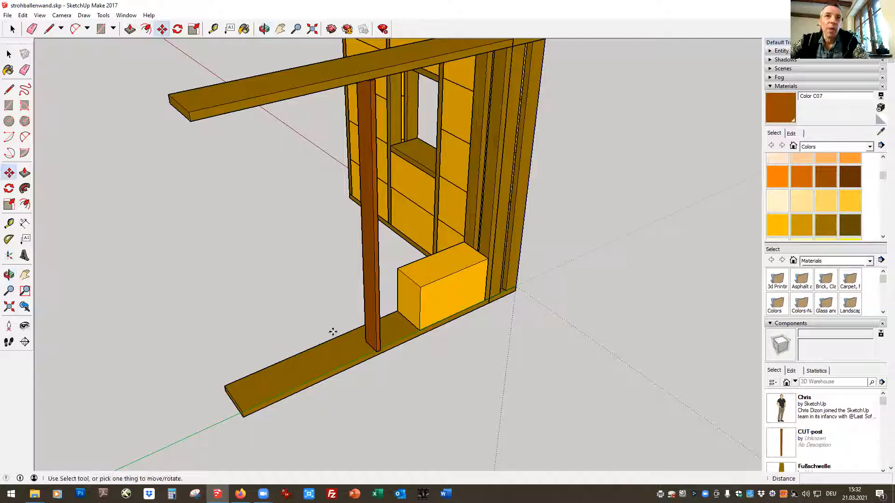
{"action": "left_click", "coordinate": [379, 350]}
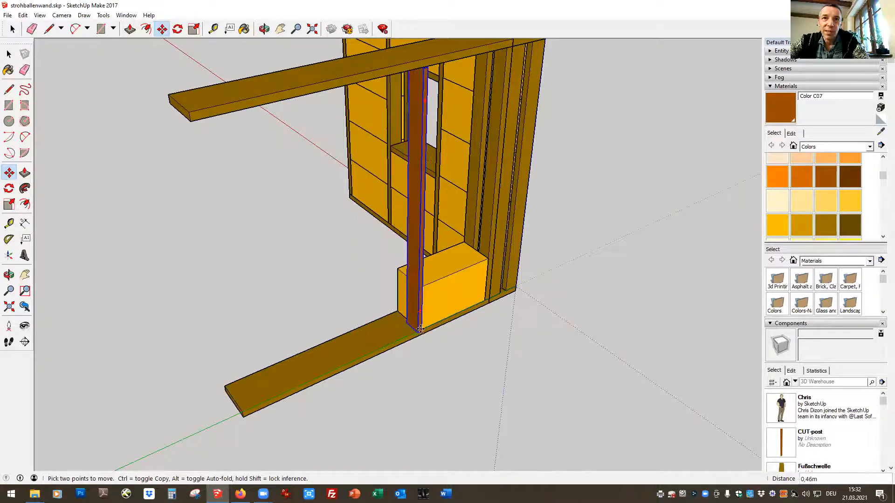
{"action": "left_click", "coordinate": [419, 330]}
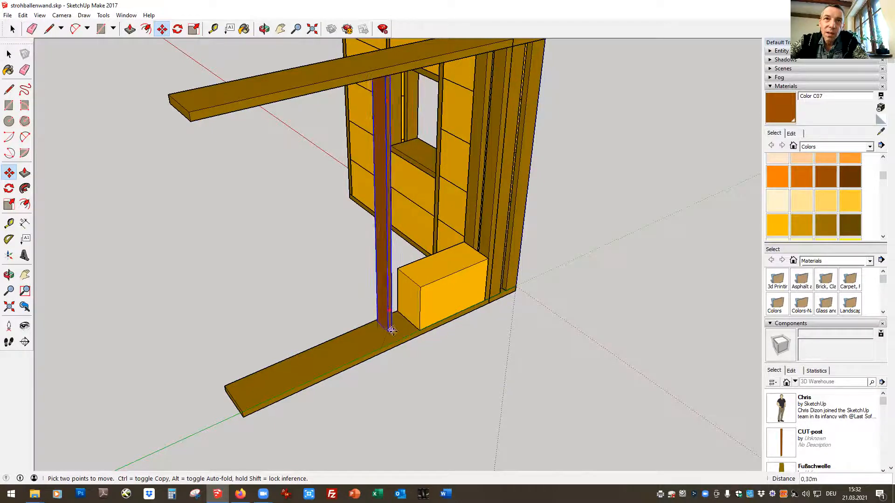
{"action": "left_click", "coordinate": [417, 361]}
{"action": "scroll", "coordinate": [450, 360], "scroll_direction": "up", "scroll_amount": 4}
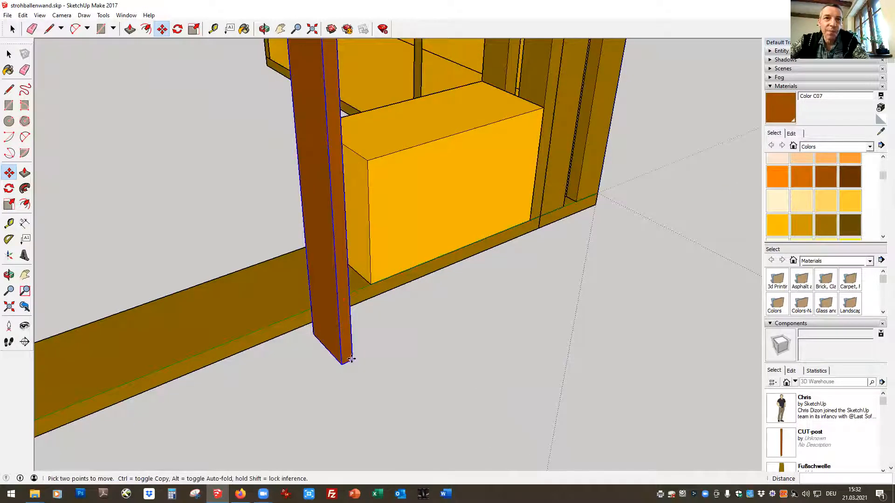
{"action": "left_click", "coordinate": [353, 359]}
{"action": "left_click", "coordinate": [368, 283]}
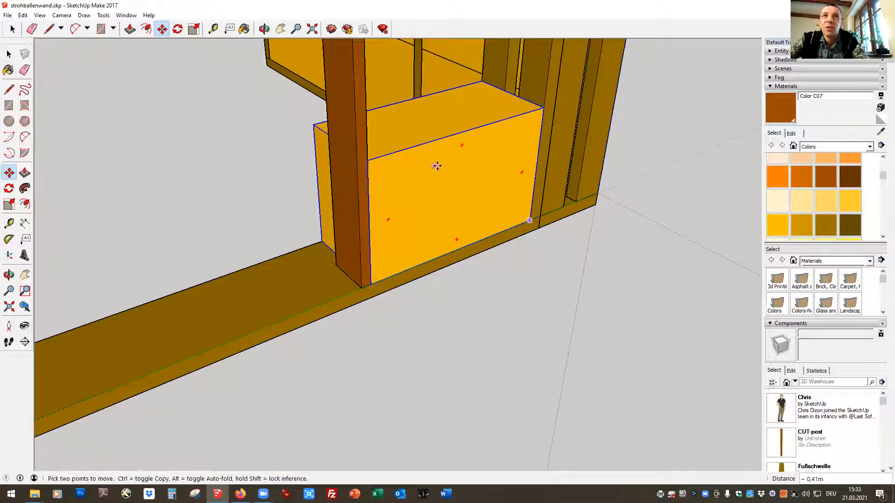
Shift the post 0,02 m into the bale, snapping the middle of its narrow bottom edge to the bale's corner.
{"action": "scroll", "coordinate": [313, 270], "scroll_direction": "up", "scroll_amount": 3}
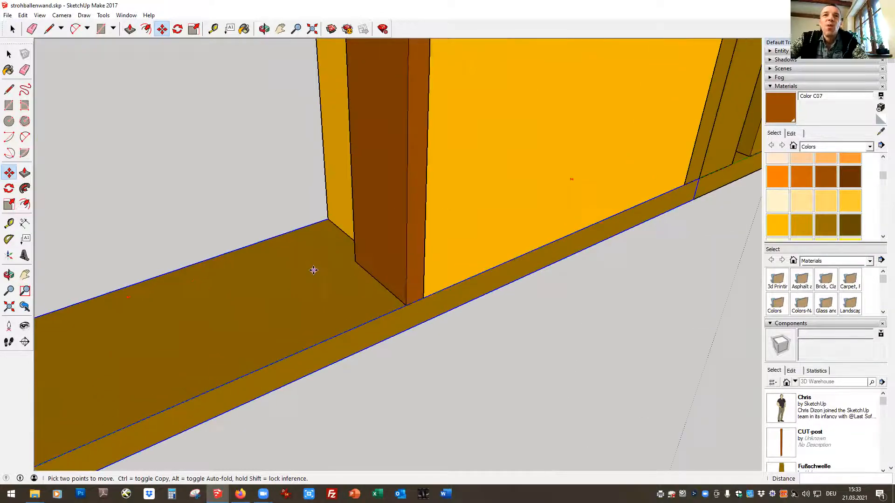
{"action": "scroll", "coordinate": [311, 269], "scroll_direction": "up", "scroll_amount": 1}
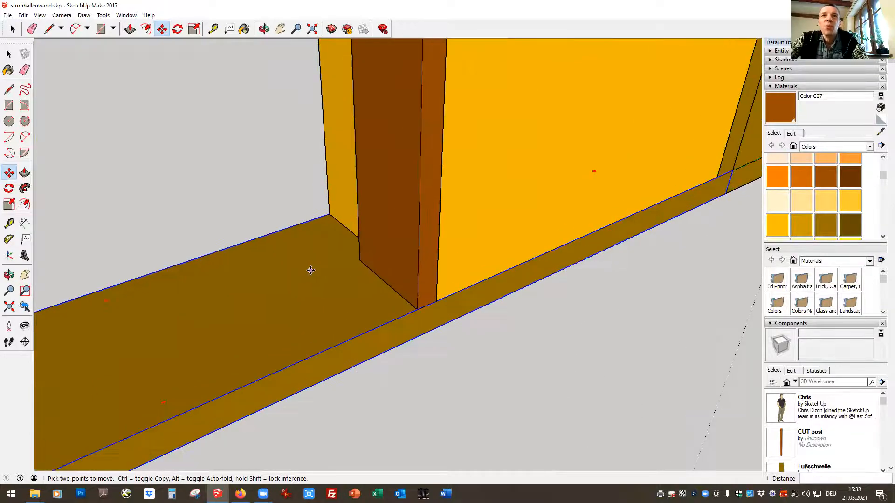
{"action": "left_click", "coordinate": [427, 305]}
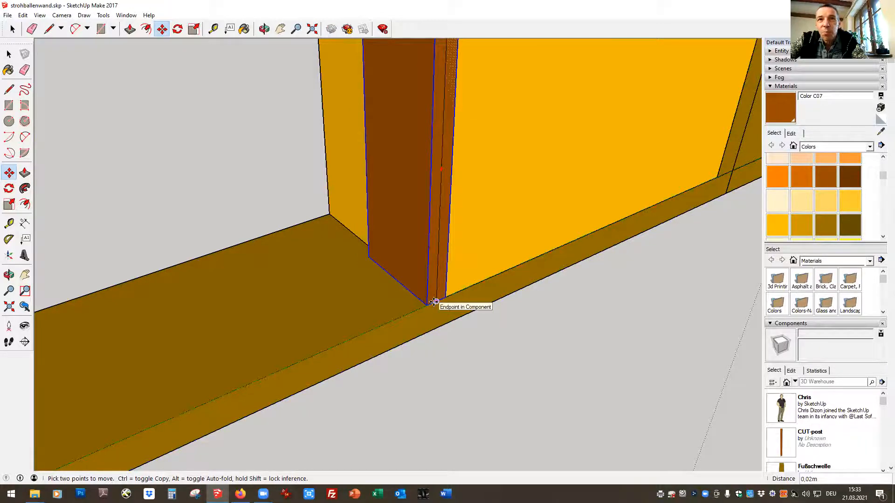
{"action": "left_click", "coordinate": [434, 302]}
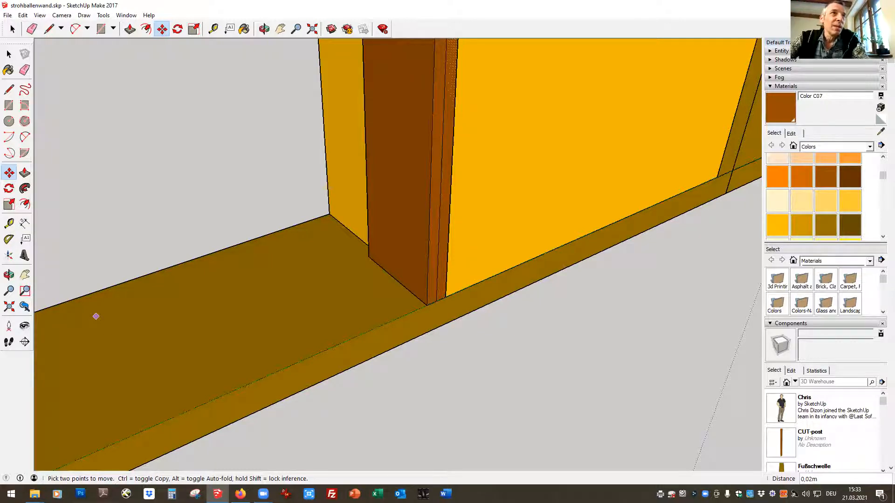
{"action": "left_click", "coordinate": [12, 28]}
Make the corner bale behind the post a unique component and deselect it.
{"action": "scroll", "coordinate": [486, 345], "scroll_direction": "down", "scroll_amount": 6}
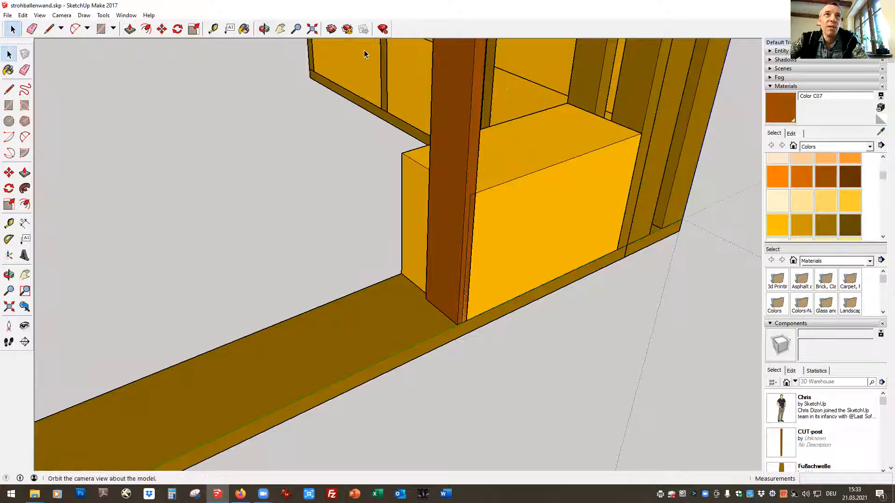
{"action": "key", "text": "o"}
{"action": "left_click_drag", "start_coordinate": [560, 356], "coordinate": [531, 330]}
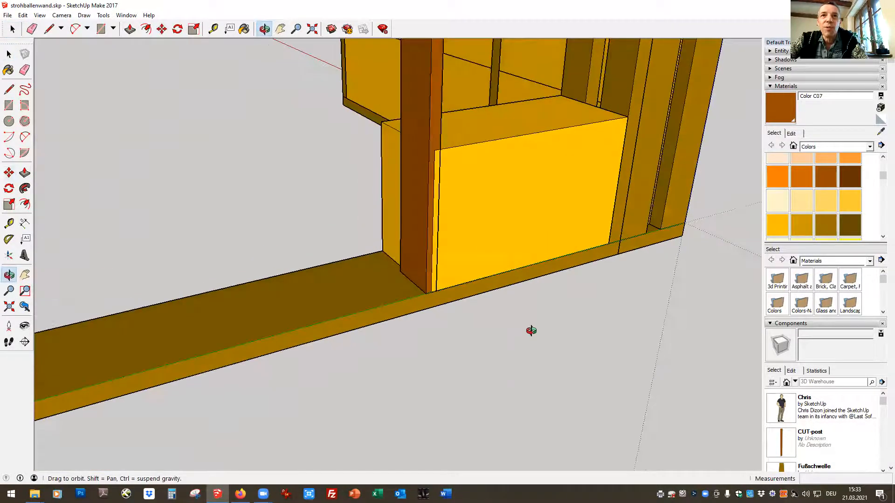
{"action": "left_click_drag", "start_coordinate": [522, 374], "coordinate": [485, 372]}
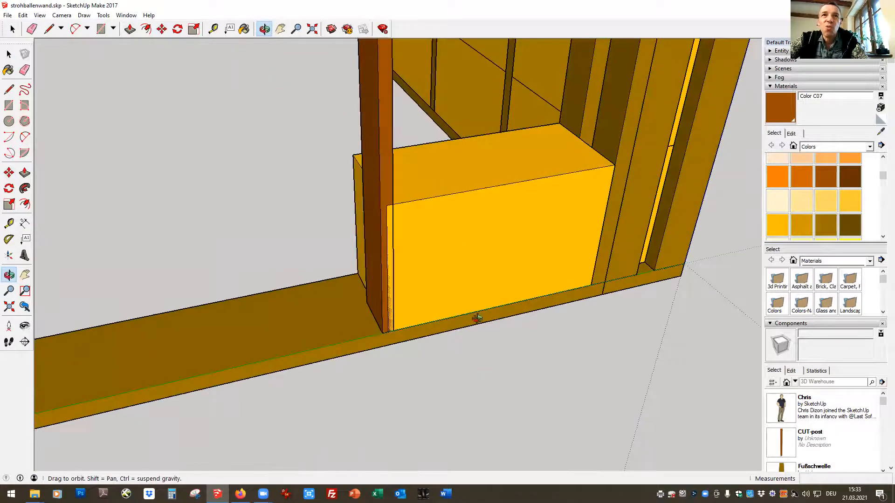
{"action": "left_click", "coordinate": [13, 30]}
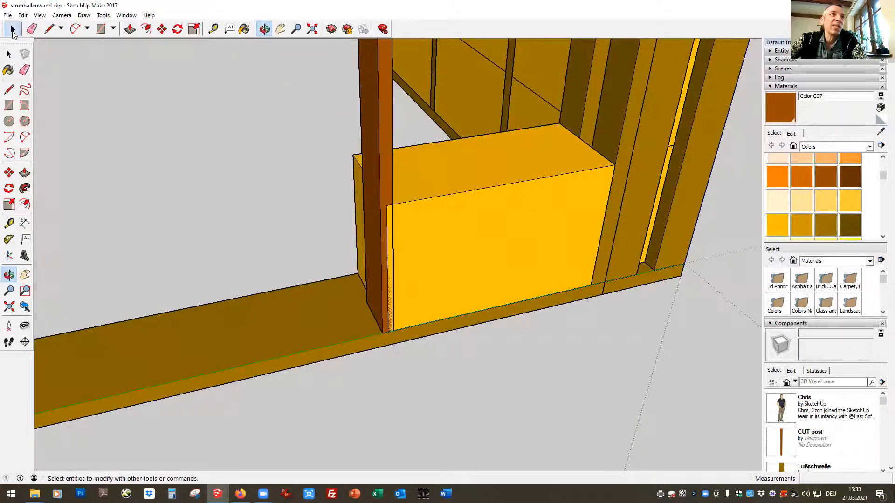
{"action": "left_click", "coordinate": [446, 224]}
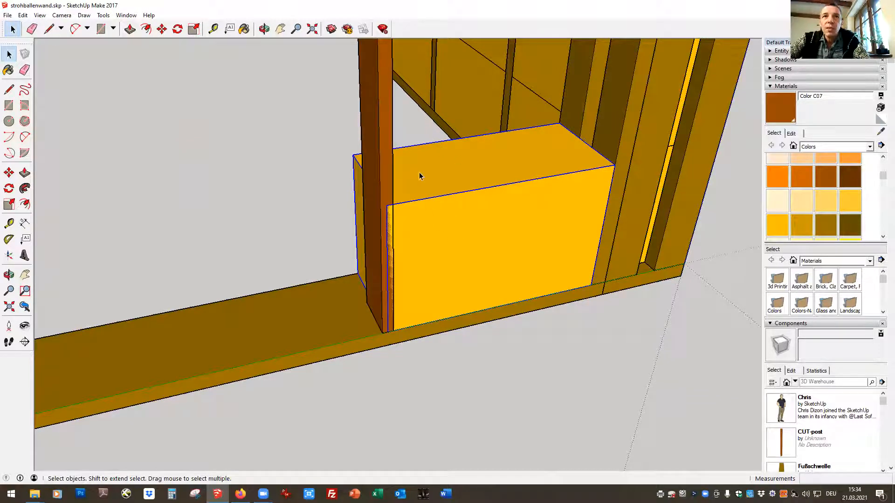
{"action": "right_click", "coordinate": [467, 230]}
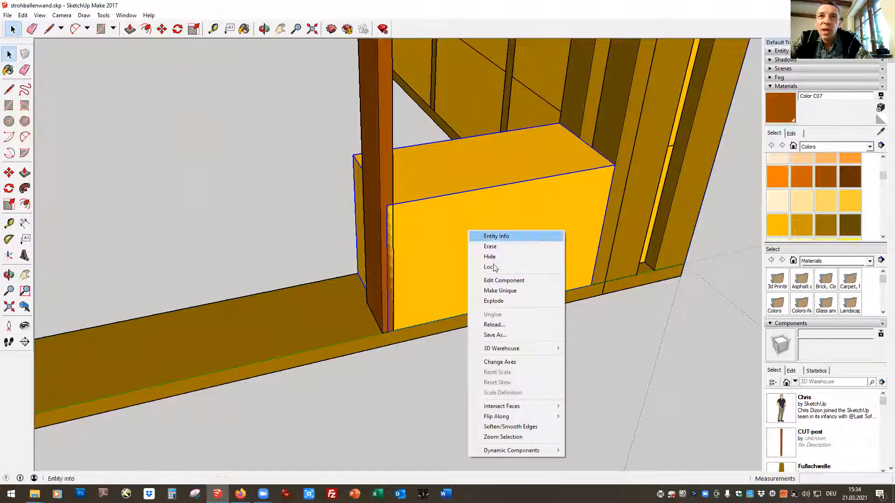
{"action": "left_click", "coordinate": [512, 291]}
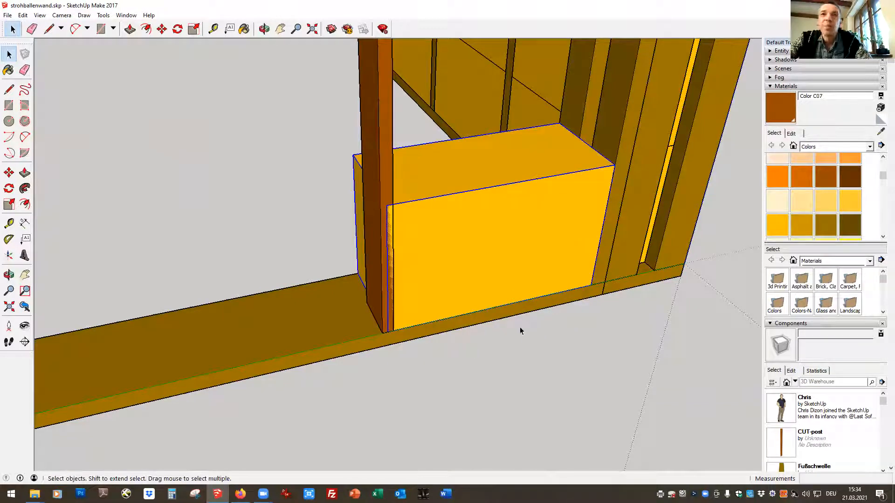
{"action": "left_click", "coordinate": [528, 361]}
Open the unique bale and draw a vertical line down its outer face along the post's edge, from top to bottom.
{"action": "double_click", "coordinate": [499, 245]}
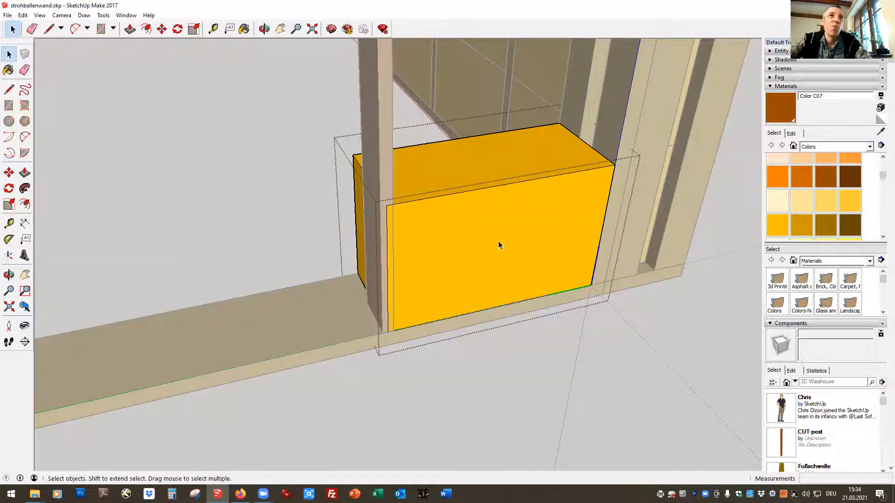
{"action": "left_click", "coordinate": [48, 30]}
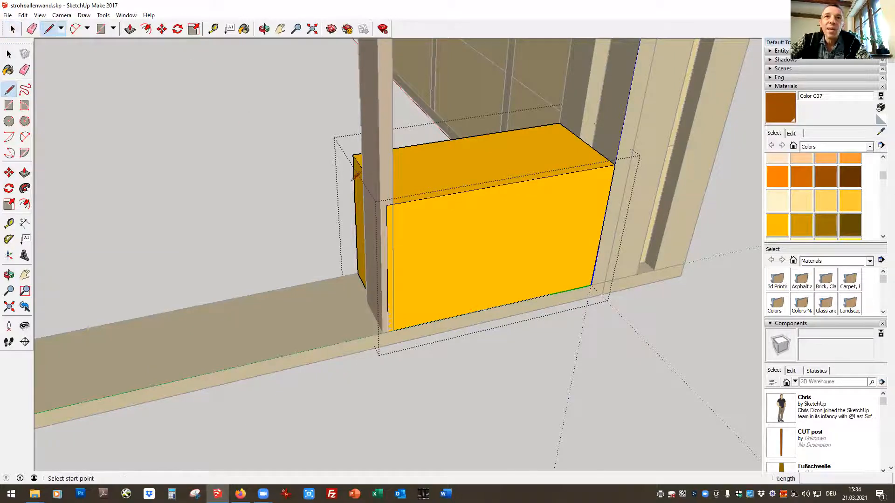
{"action": "left_click", "coordinate": [393, 204]}
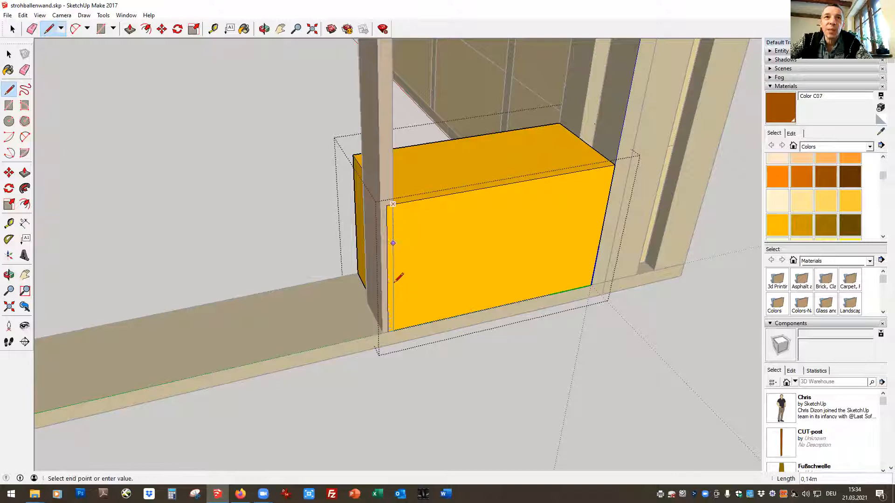
{"action": "left_click", "coordinate": [394, 330]}
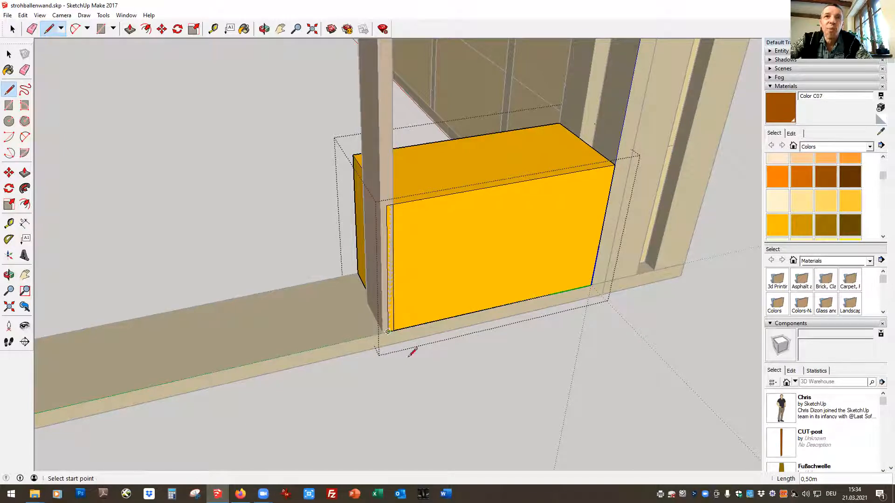
{"action": "left_click", "coordinate": [12, 30]}
Push the narrow strip beside the line 0,18 m into the bale to notch it for the post, and leave the component.
{"action": "scroll", "coordinate": [366, 259], "scroll_direction": "up", "scroll_amount": 3}
{"action": "scroll", "coordinate": [367, 259], "scroll_direction": "up", "scroll_amount": 2}
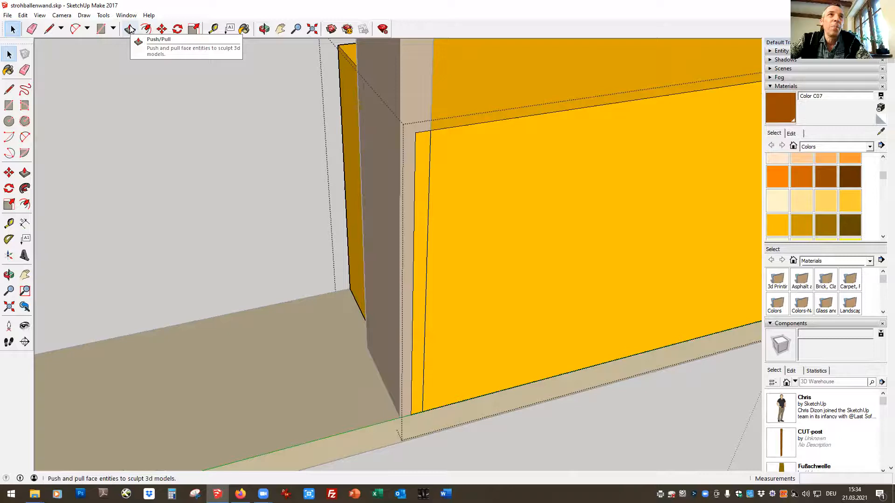
{"action": "left_click", "coordinate": [130, 29]}
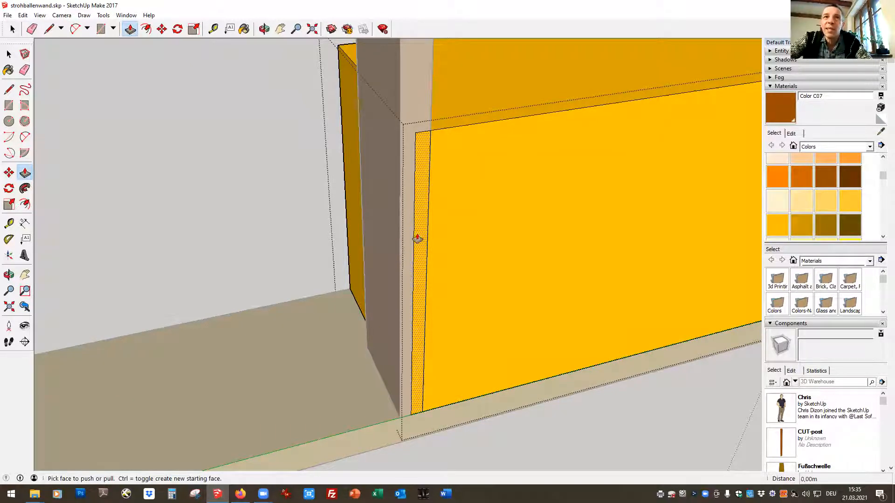
{"action": "left_click_drag", "start_coordinate": [420, 250], "coordinate": [360, 189]}
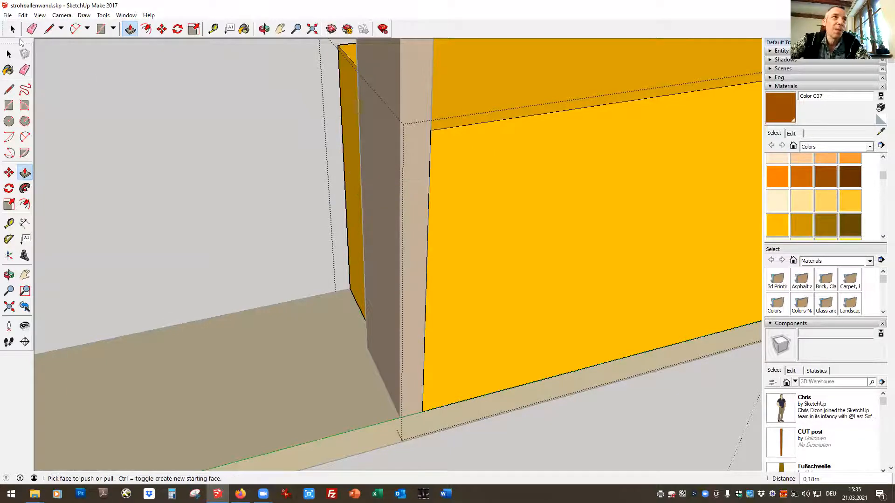
{"action": "left_click", "coordinate": [13, 29]}
{"action": "left_click", "coordinate": [281, 205]}
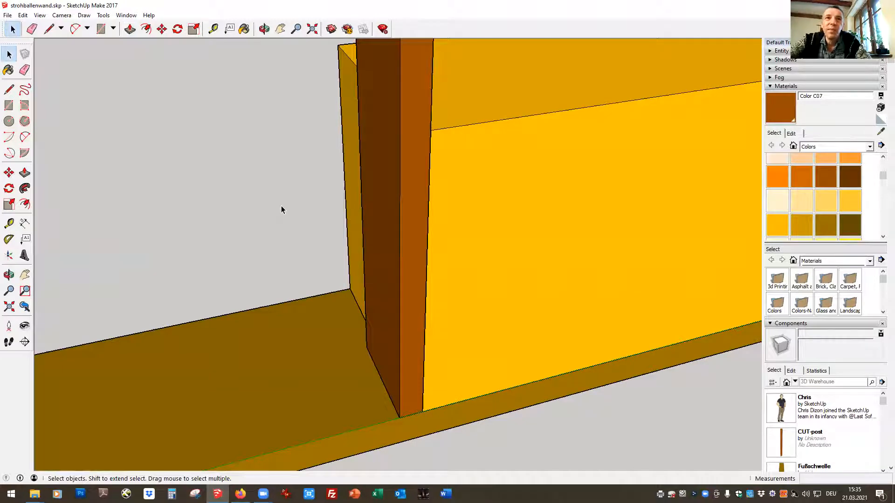
Hide the post to examine the notch cut into the corner bale, and bring the post back.
{"action": "right_click", "coordinate": [379, 212]}
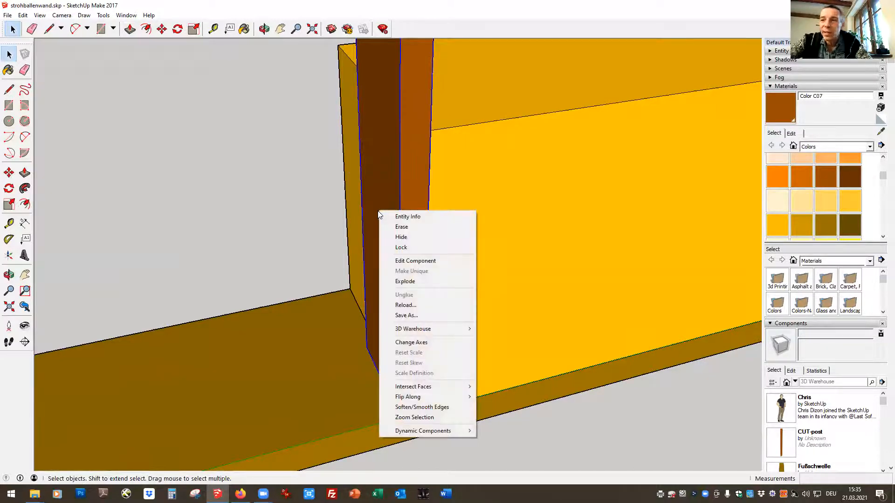
{"action": "left_click", "coordinate": [414, 238]}
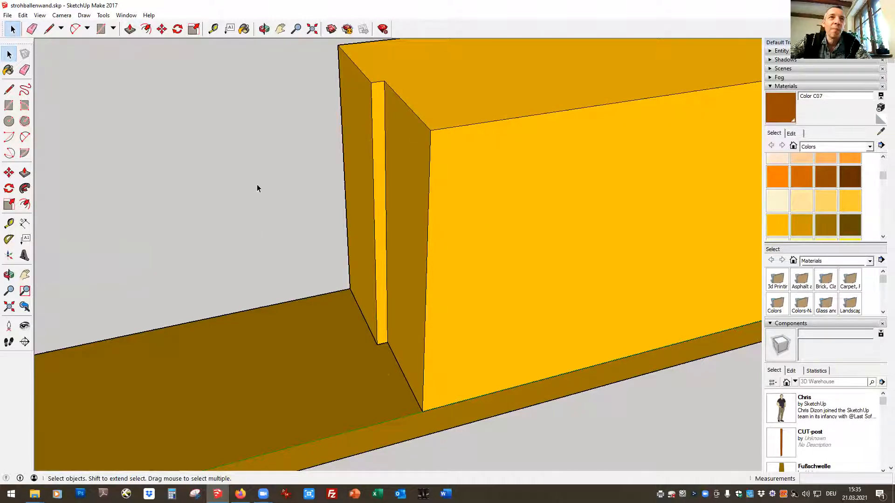
{"action": "left_click", "coordinate": [23, 15]}
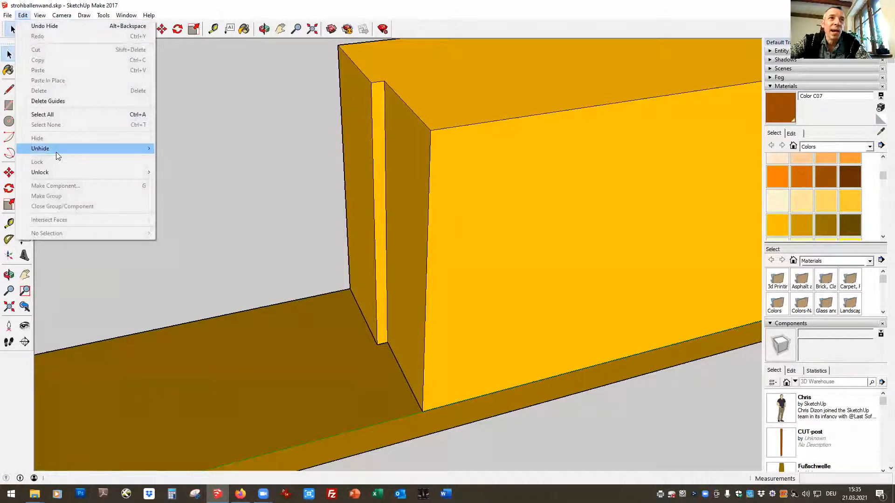
{"action": "mouse_move", "coordinate": [75, 149]}
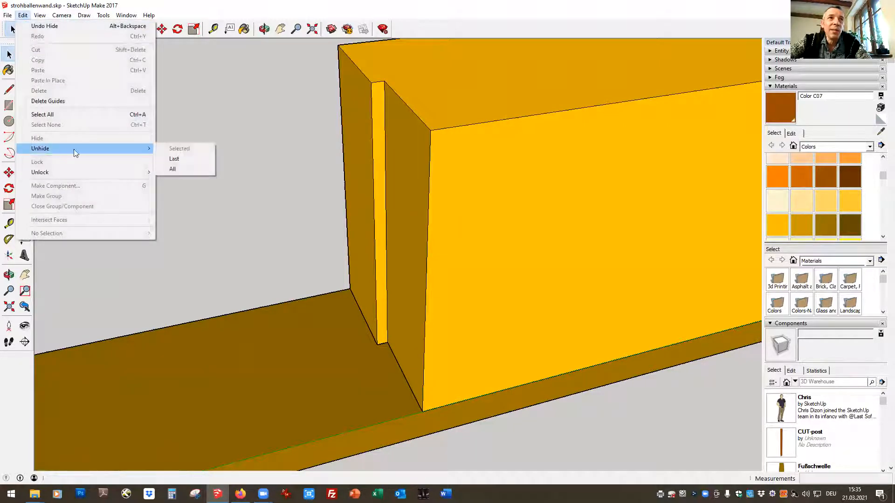
{"action": "left_click", "coordinate": [178, 159]}
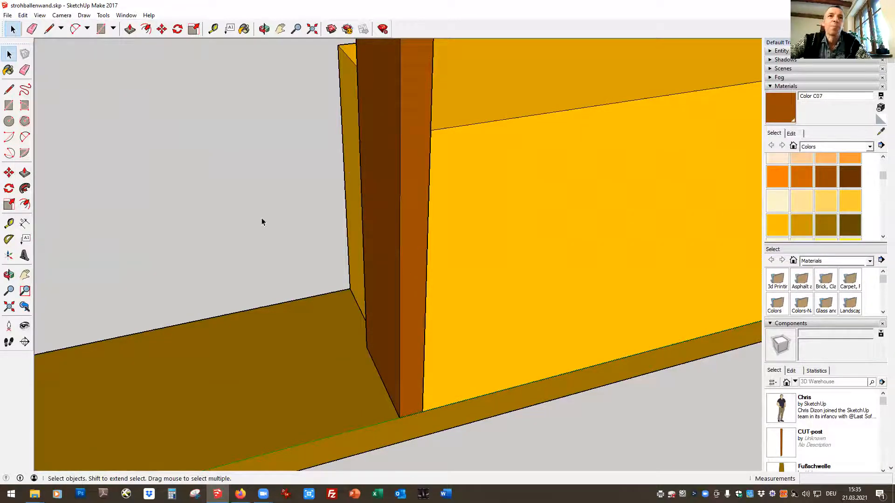
Draw a long narrow rectangle about 0,10 by 2,60 m on the ground beside the sill plate, parallel to it.
{"action": "left_click", "coordinate": [264, 29]}
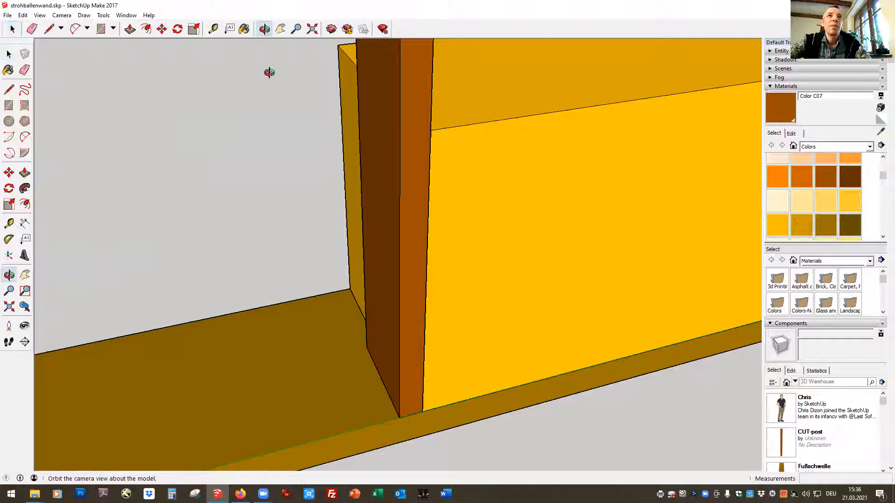
{"action": "left_click_drag", "start_coordinate": [208, 229], "coordinate": [666, 219]}
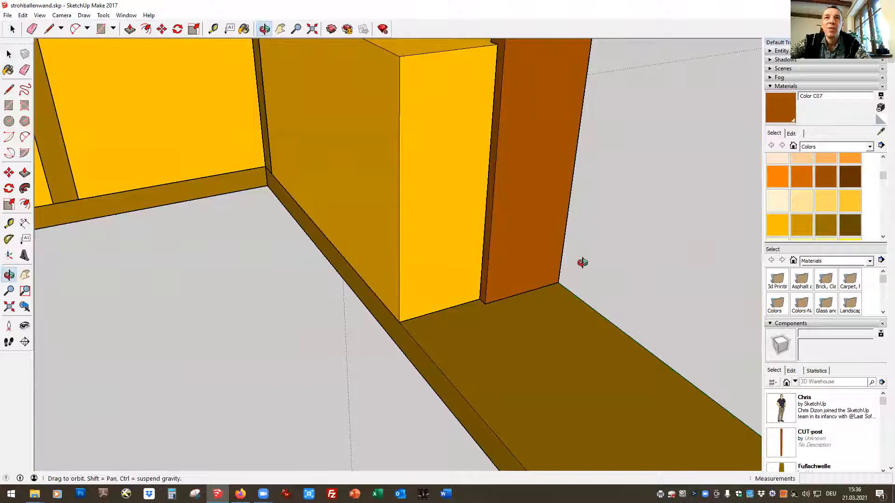
{"action": "left_click", "coordinate": [280, 29]}
{"action": "scroll", "coordinate": [279, 189], "scroll_direction": "down", "scroll_amount": 3}
{"action": "scroll", "coordinate": [277, 189], "scroll_direction": "down", "scroll_amount": 3}
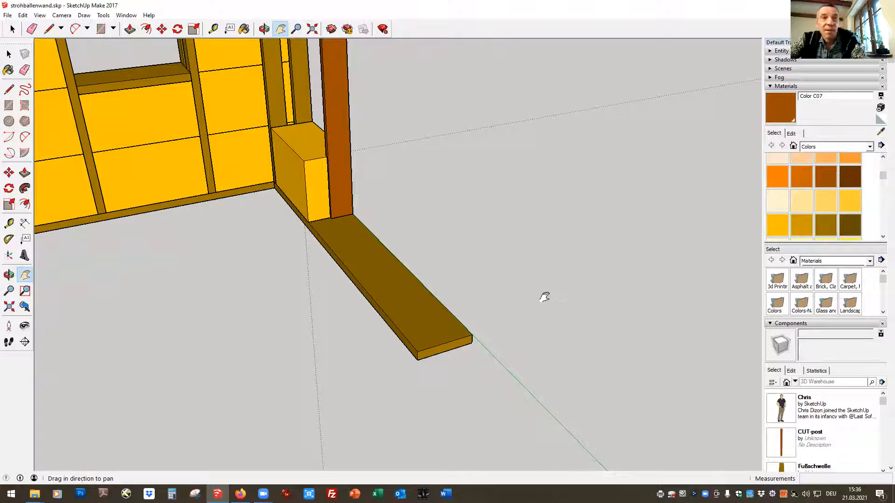
{"action": "left_click_drag", "start_coordinate": [406, 205], "coordinate": [373, 264]}
{"action": "left_click", "coordinate": [101, 29]}
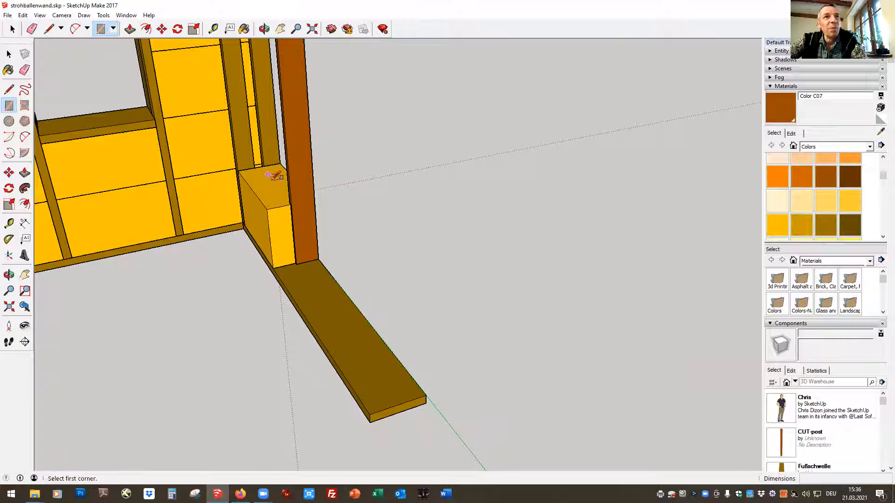
{"action": "left_click", "coordinate": [333, 217]}
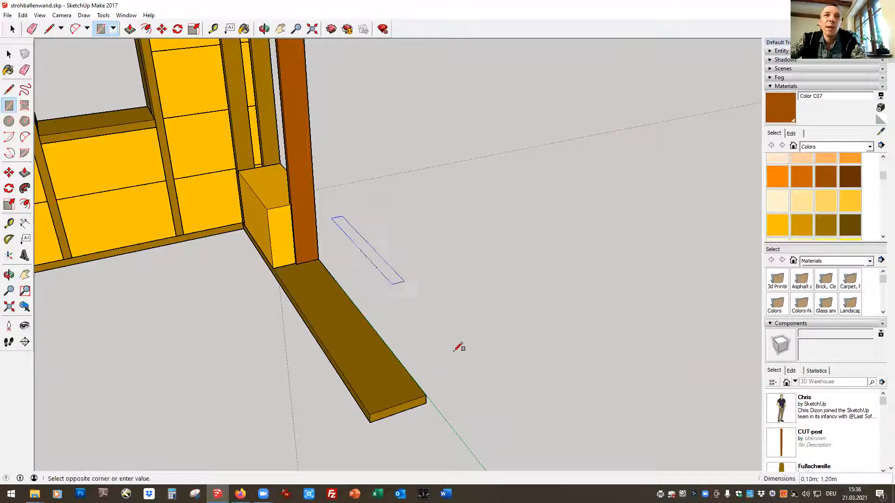
{"action": "left_click", "coordinate": [511, 397]}
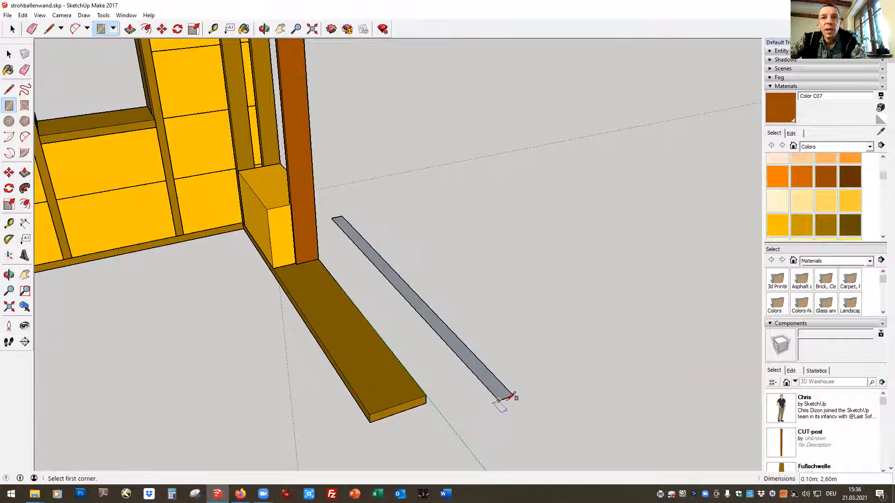
Size the new rectangle to 0,025 m wide and 2 m long.
{"action": "type", "text": "0,025;0,025"}
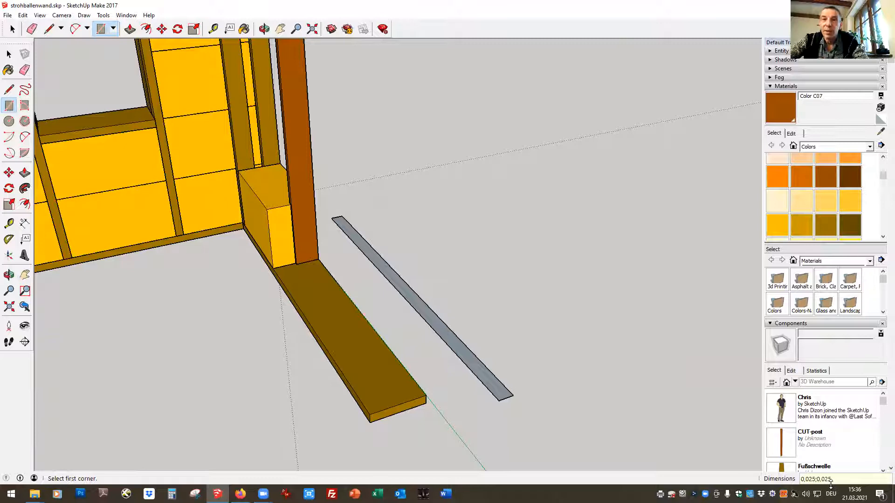
{"action": "key", "text": "Return"}
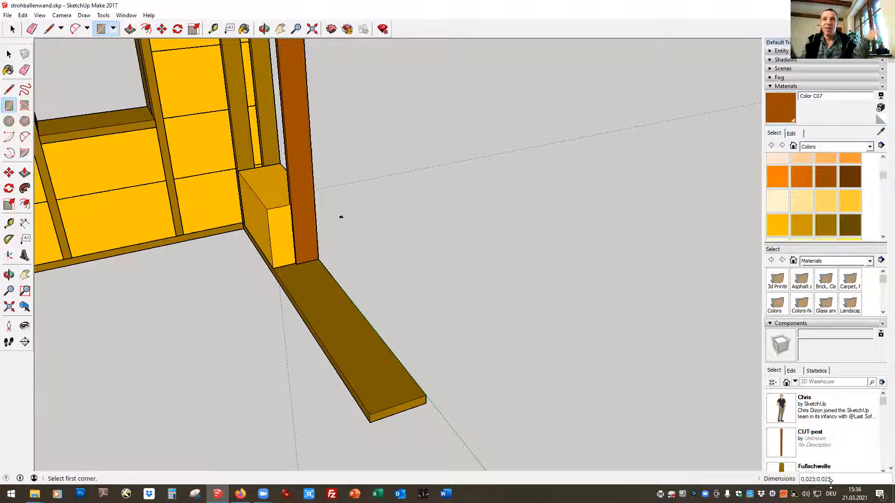
{"action": "type", "text": "0"}
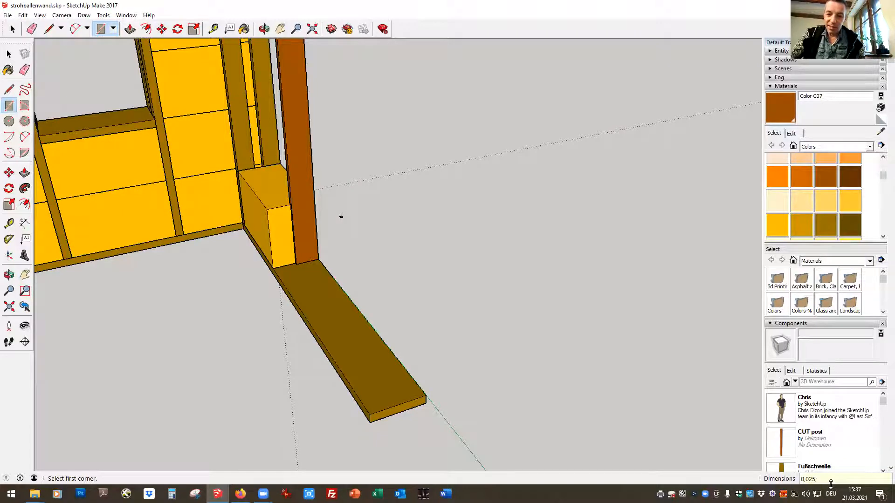
{"action": "key", "text": "Return"}
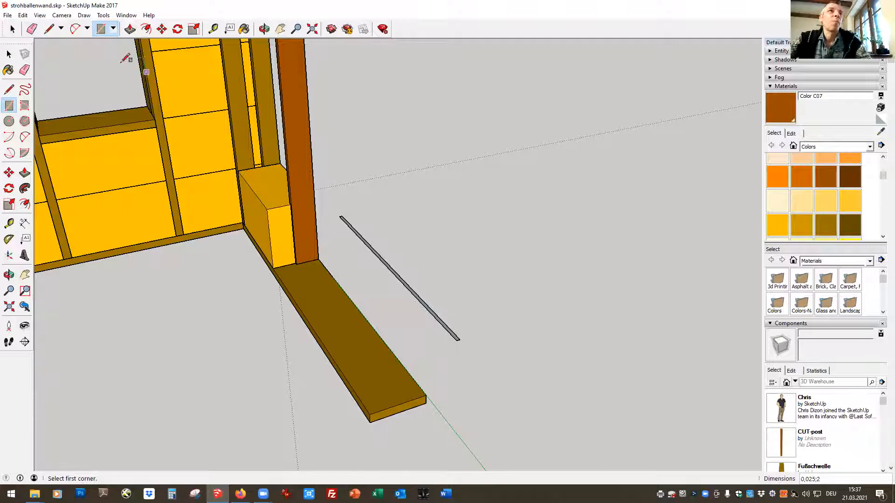
Paint the narrow strip's face with the brown Color C07 used on the post.
{"action": "left_click", "coordinate": [13, 29]}
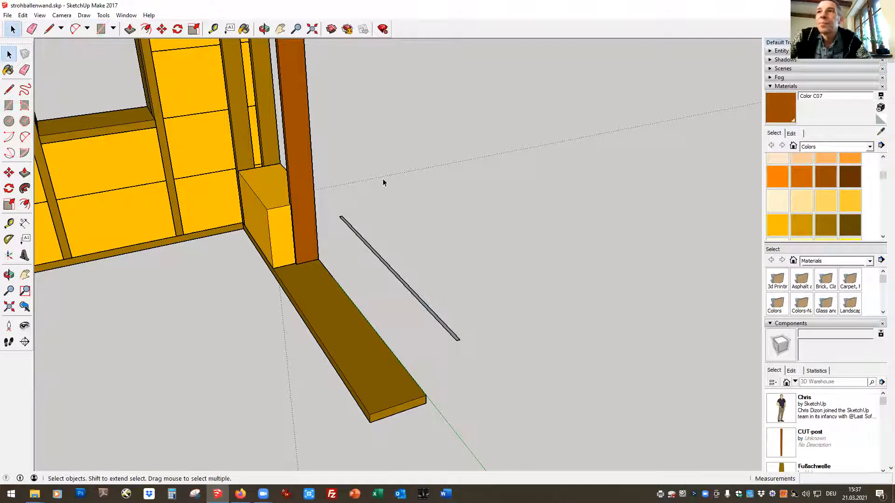
{"action": "left_click", "coordinate": [823, 177]}
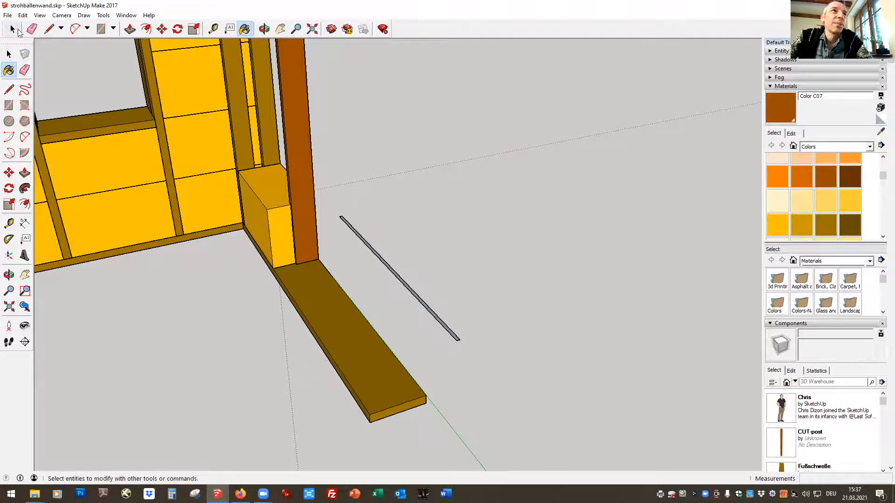
{"action": "left_click", "coordinate": [18, 29]}
{"action": "left_click", "coordinate": [379, 259]}
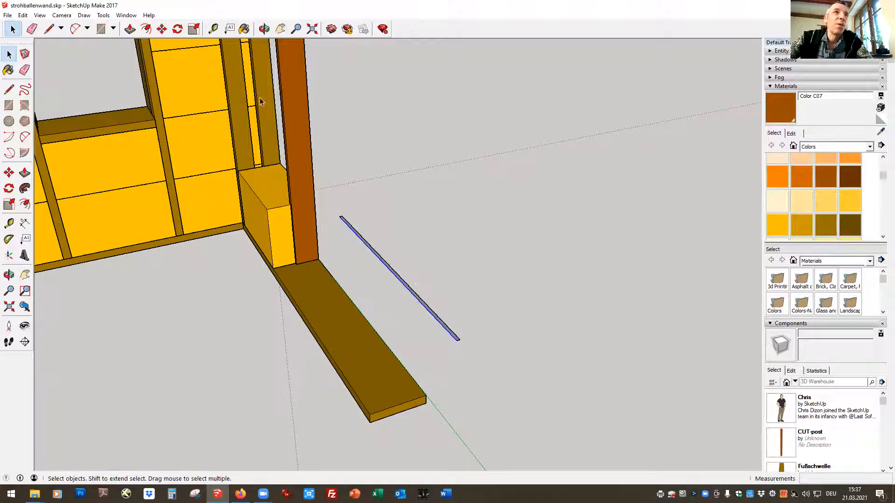
{"action": "left_click", "coordinate": [245, 31]}
{"action": "left_click", "coordinate": [420, 290]}
{"action": "left_click", "coordinate": [13, 29]}
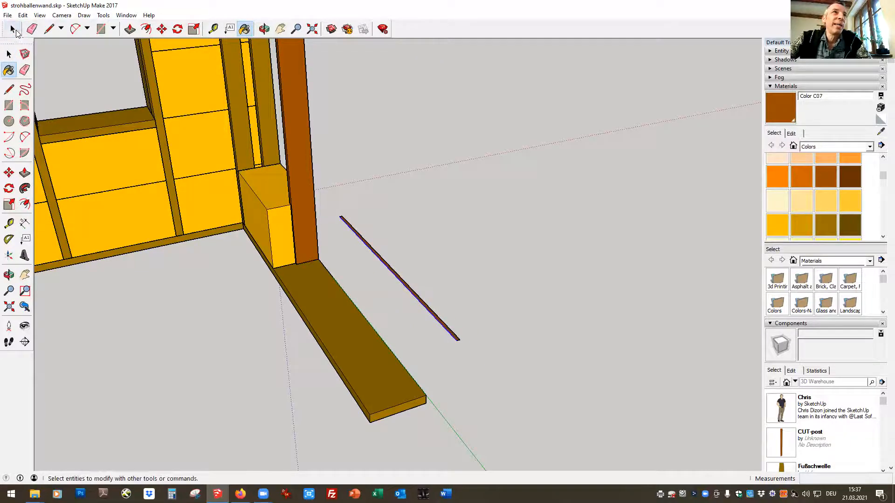
Select the whole painted strip and make it a component named CUT-batten.
{"action": "left_click", "coordinate": [264, 29]}
{"action": "left_click_drag", "start_coordinate": [569, 302], "coordinate": [459, 387]}
{"action": "left_click", "coordinate": [13, 29]}
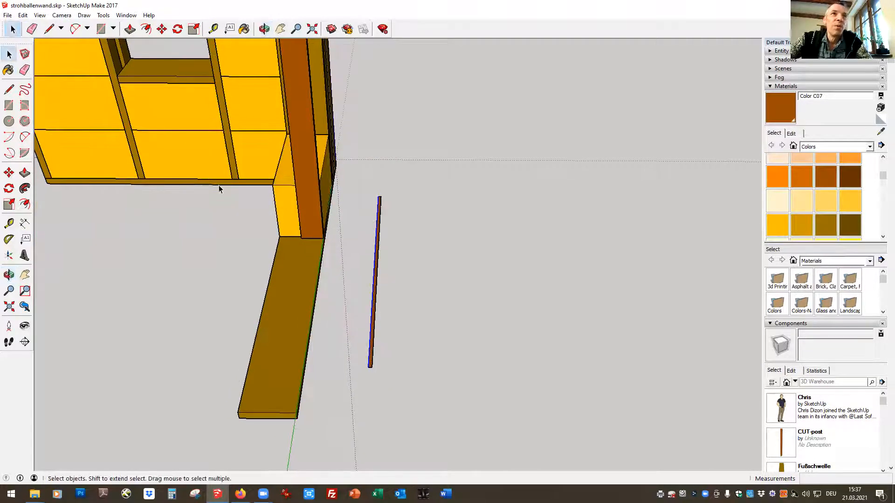
{"action": "left_click_drag", "start_coordinate": [348, 181], "coordinate": [421, 431]}
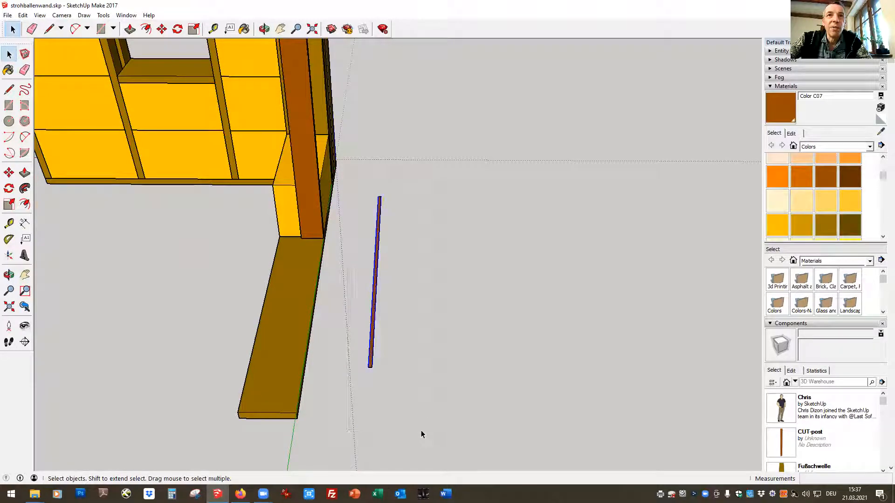
{"action": "right_click", "coordinate": [377, 275]}
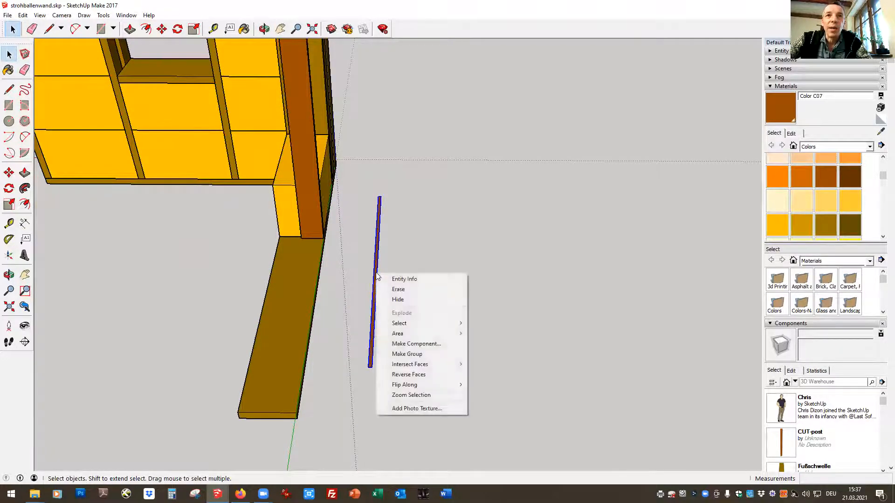
{"action": "left_click", "coordinate": [403, 344]}
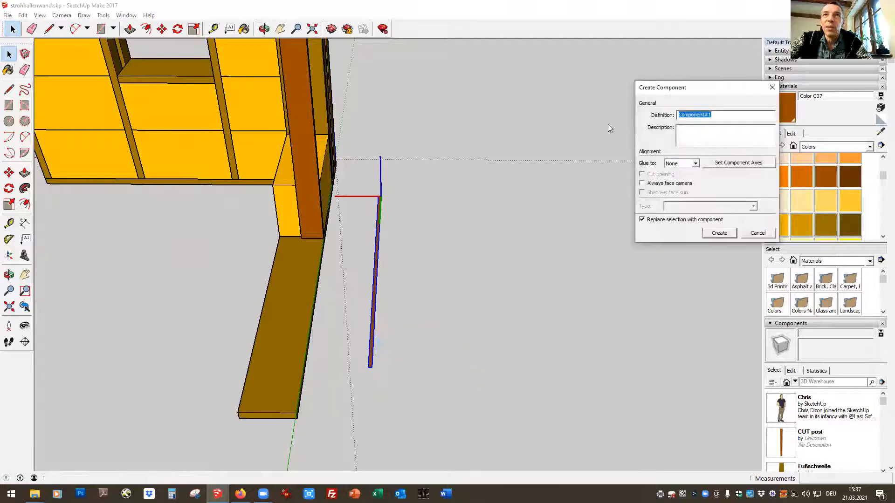
{"action": "type", "text": "CUT-batten"}
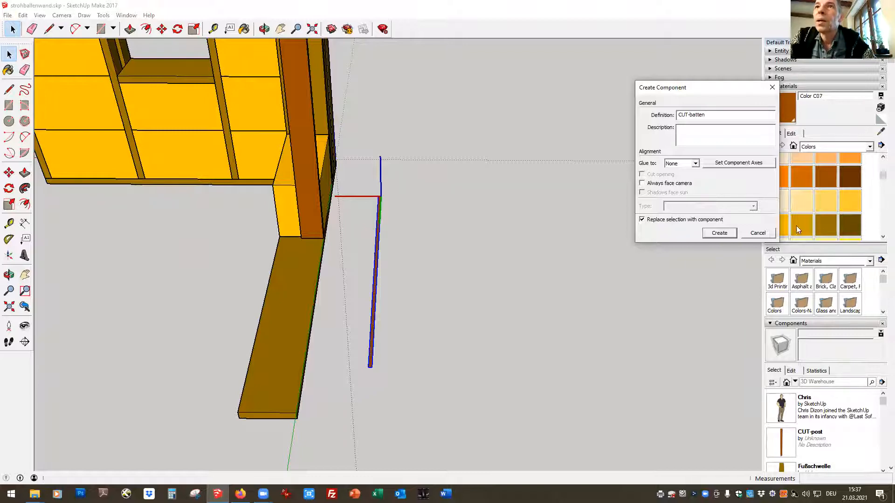
{"action": "left_click", "coordinate": [720, 233]}
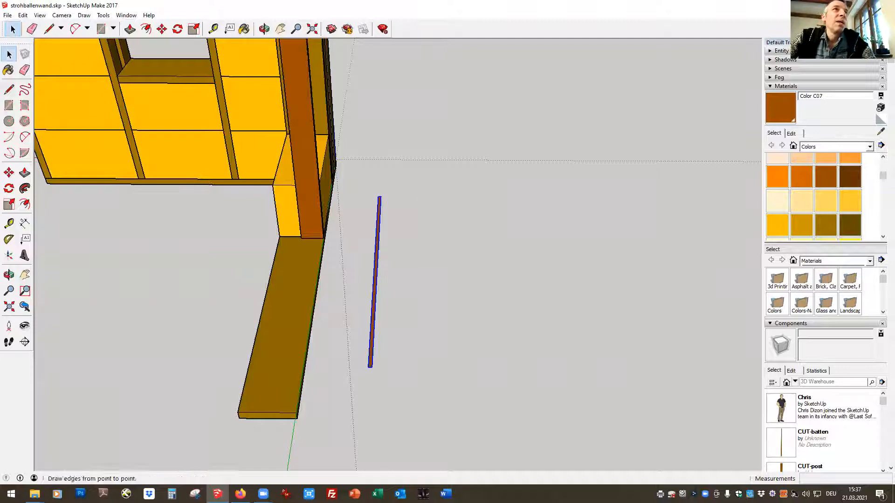
Open the CUT-batten component, extrude its face 0,025 m into a square batten, and leave the component.
{"action": "double_click", "coordinate": [374, 321]}
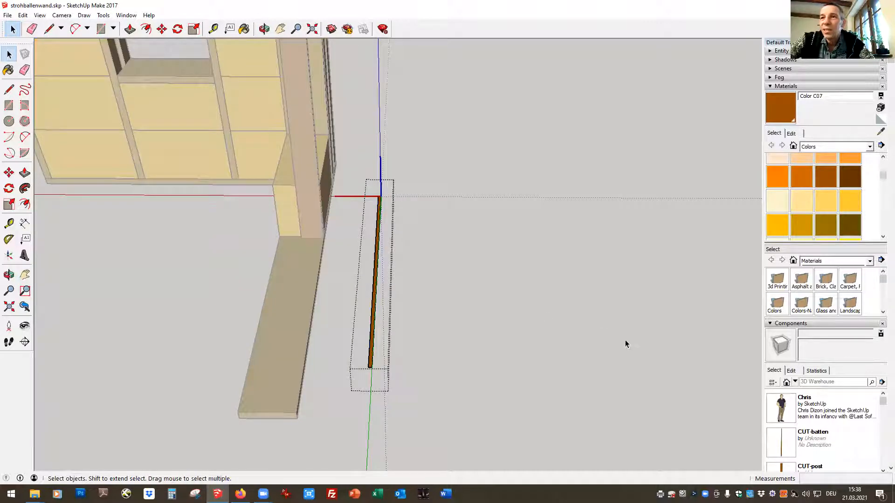
{"action": "left_click", "coordinate": [130, 29]}
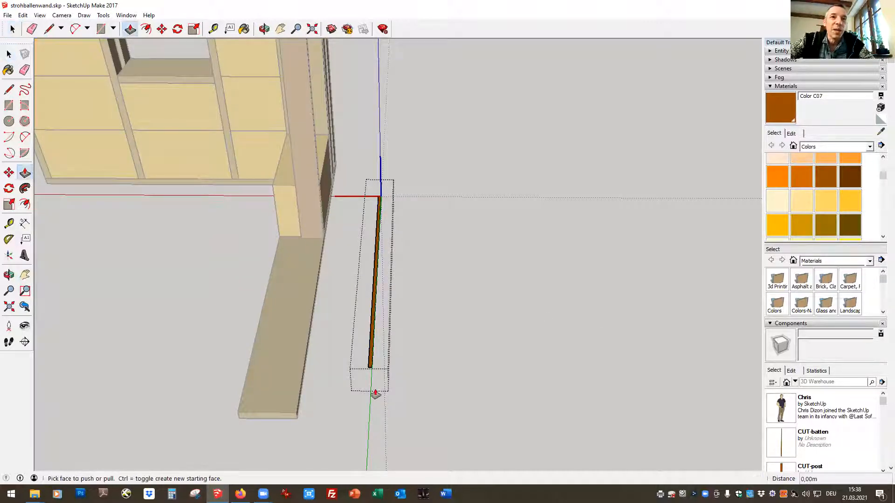
{"action": "left_click_drag", "start_coordinate": [368, 365], "coordinate": [367, 350]}
{"action": "type", "text": "0,"}
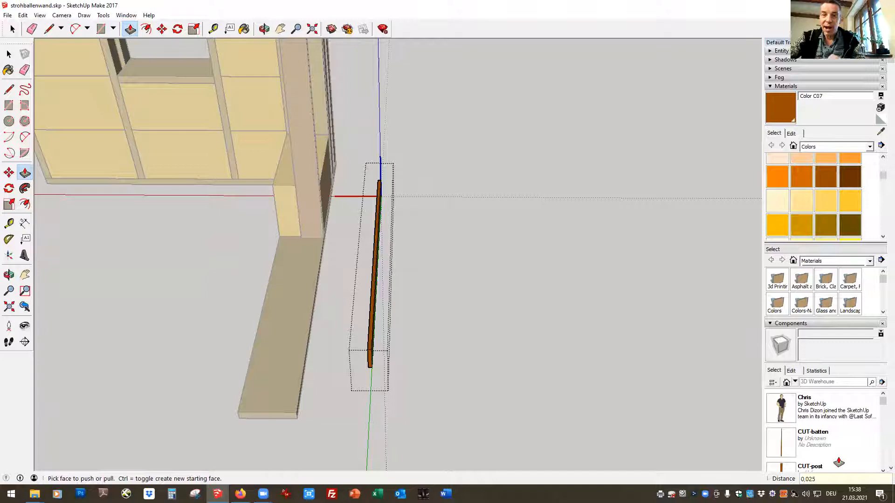
{"action": "type", "text": "025"}
{"action": "key", "text": "Return"}
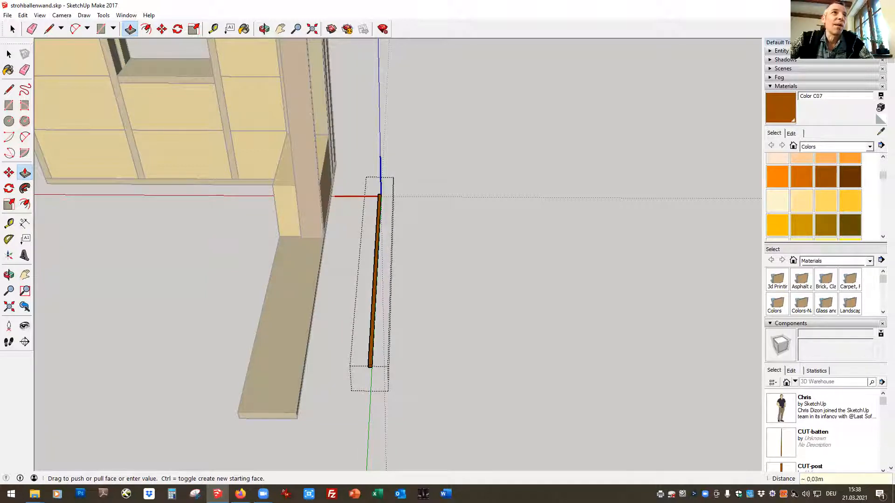
{"action": "left_click", "coordinate": [13, 30]}
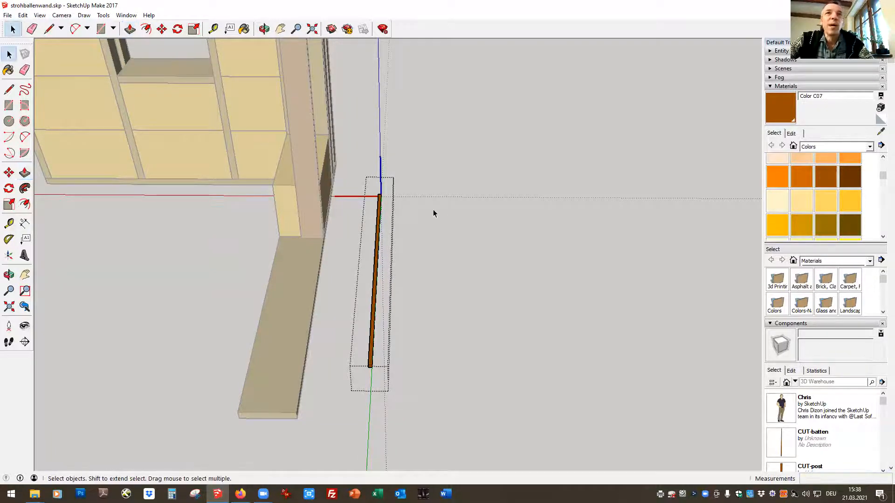
{"action": "left_click", "coordinate": [481, 230]}
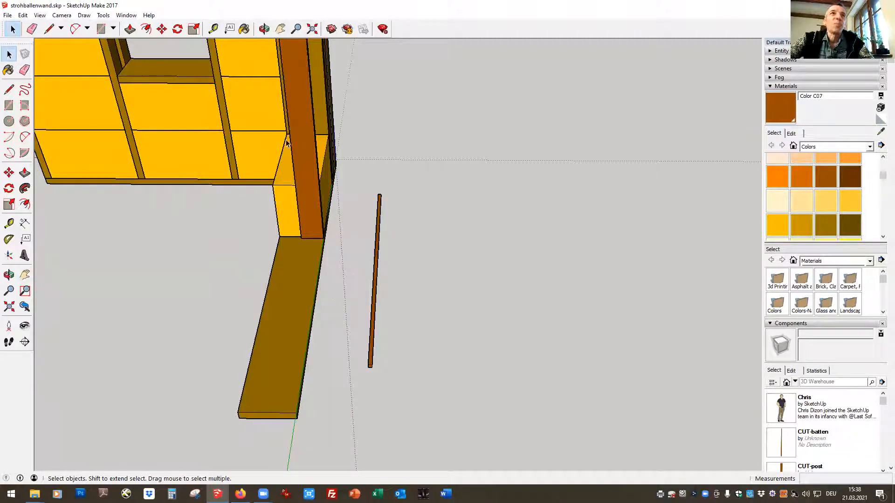
Move the CUT-batten onto the top of the lowest bale so that it runs lengthwise past the inner side of the post.
{"action": "left_click", "coordinate": [263, 29]}
{"action": "left_click_drag", "start_coordinate": [217, 283], "coordinate": [448, 305]}
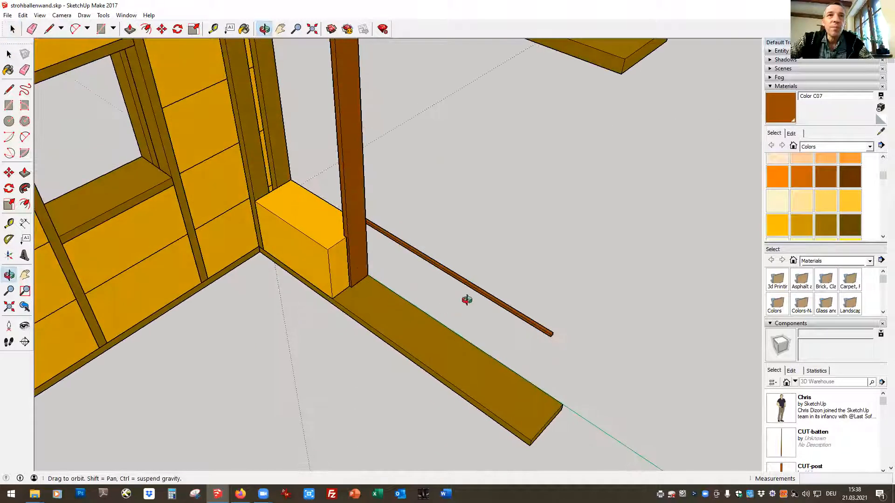
{"action": "left_click", "coordinate": [163, 30]}
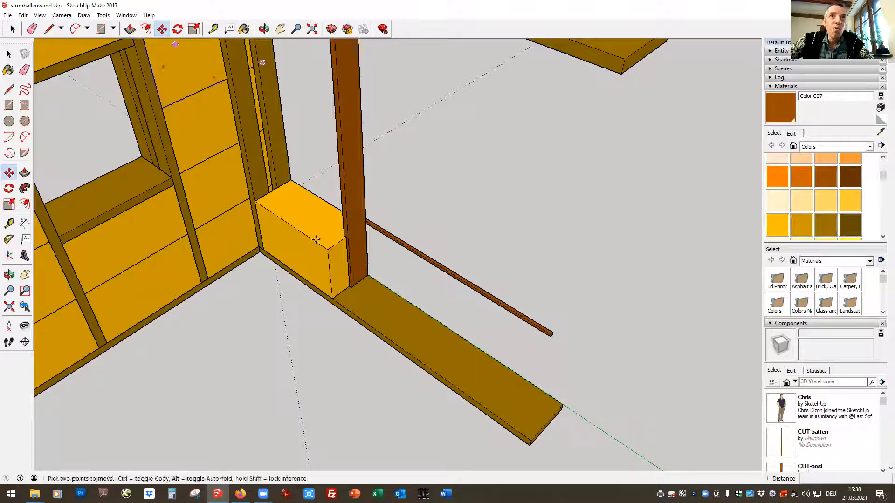
{"action": "left_click", "coordinate": [397, 241]}
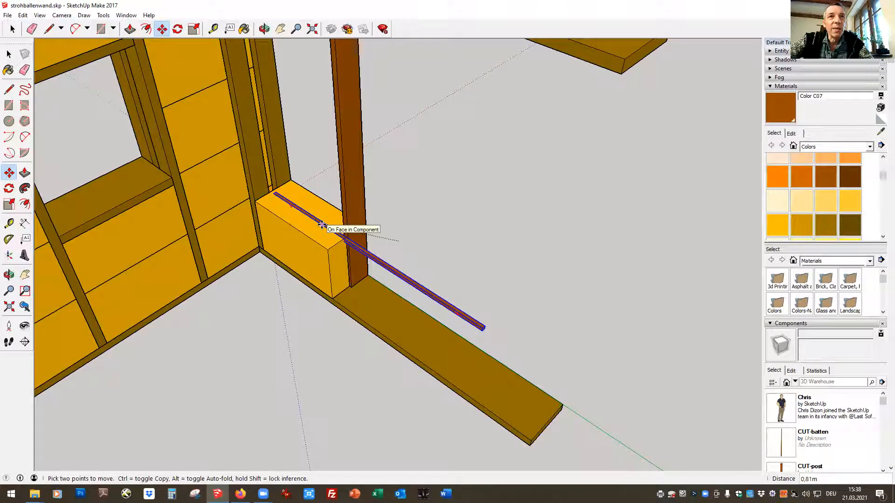
{"action": "left_click", "coordinate": [345, 239]}
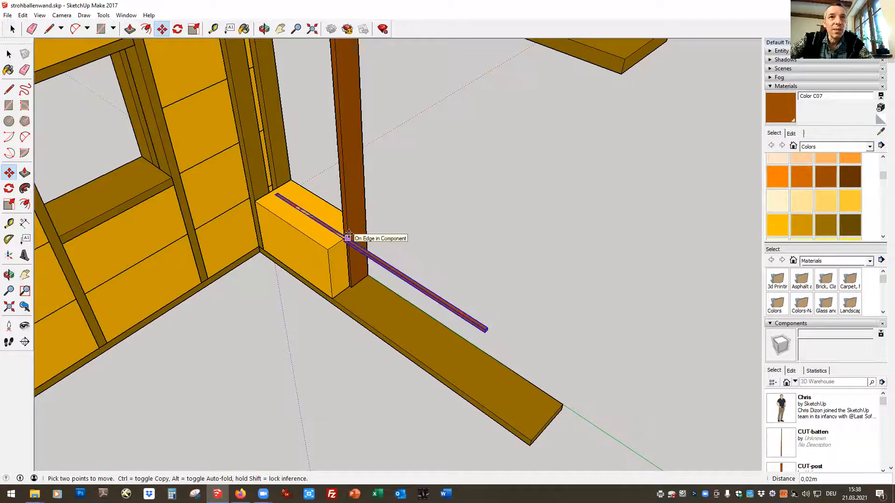
{"action": "left_click", "coordinate": [348, 237]}
{"action": "scroll", "coordinate": [413, 231], "scroll_direction": "up", "scroll_amount": 2}
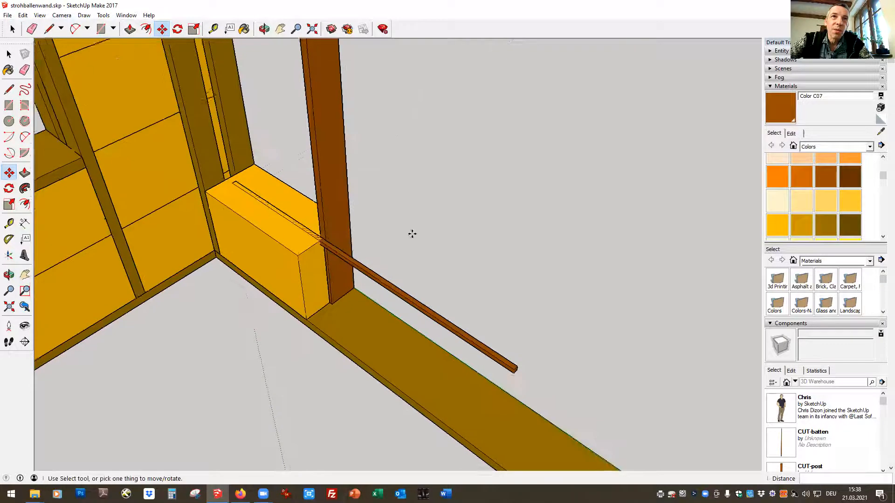
{"action": "scroll", "coordinate": [412, 234], "scroll_direction": "up", "scroll_amount": 4}
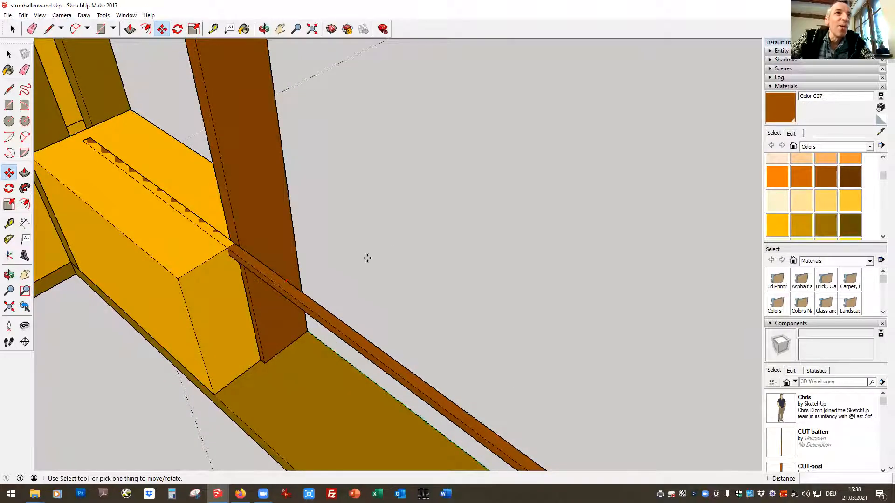
{"action": "left_click", "coordinate": [224, 256]}
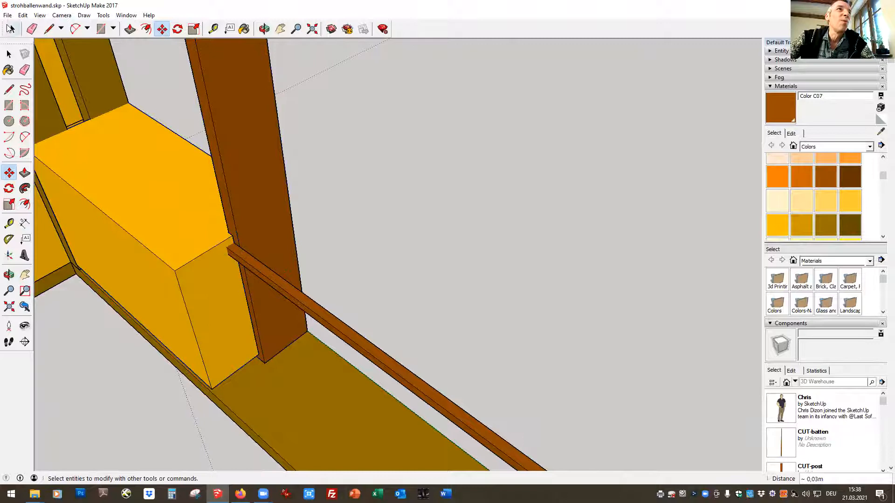
{"action": "left_click", "coordinate": [22, 15]}
{"action": "left_click", "coordinate": [51, 26]}
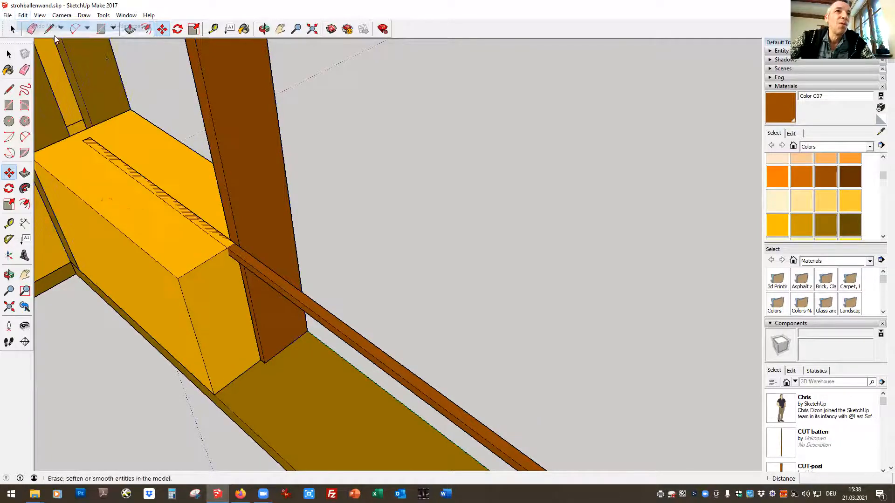
Move the batten by a point on it to the upper corner of the bale's post notch, level with the bale's top.
{"action": "left_click", "coordinate": [229, 251]}
{"action": "left_click", "coordinate": [227, 249]}
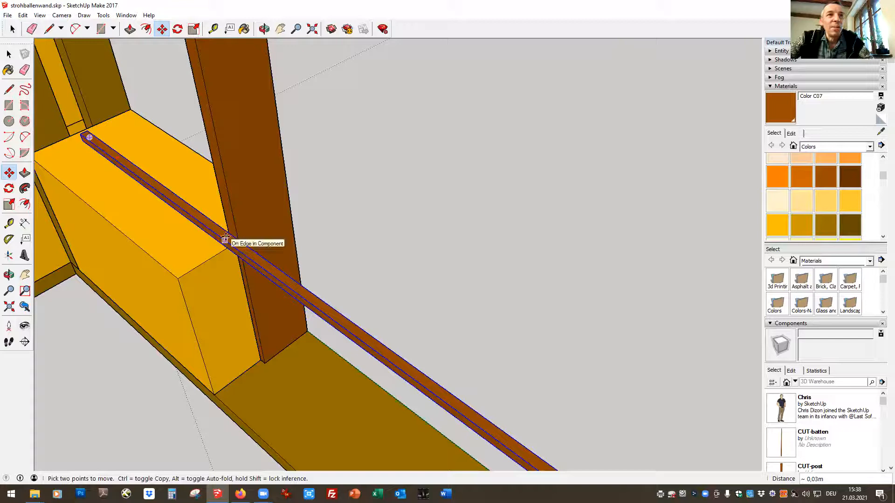
{"action": "left_click", "coordinate": [229, 238]}
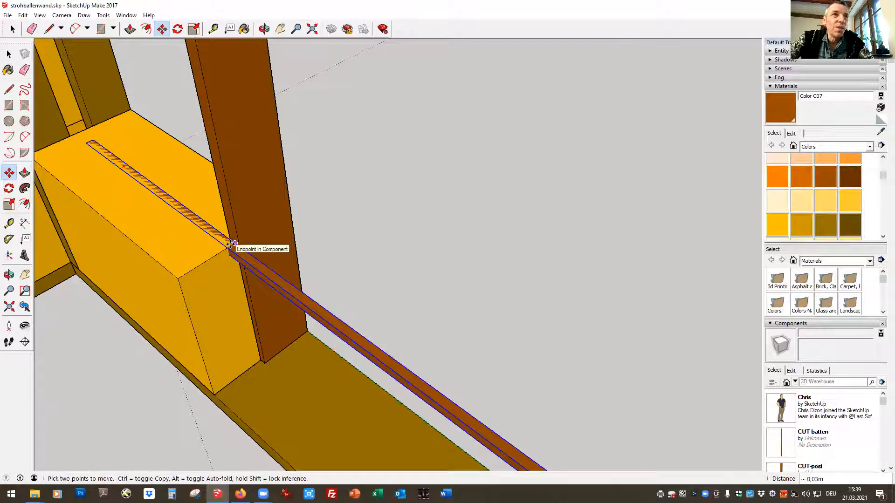
{"action": "left_click", "coordinate": [230, 244]}
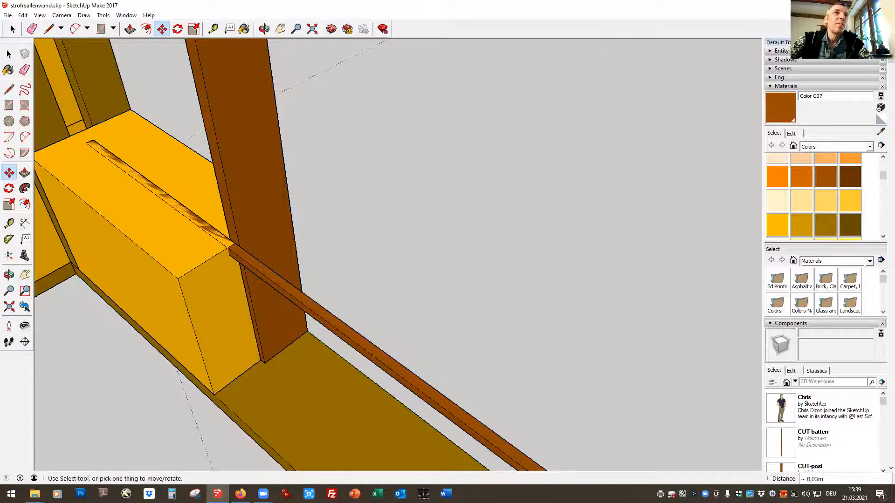
Hide the post and the batten together so that the notched end of the bale is exposed.
{"action": "key", "text": "space"}
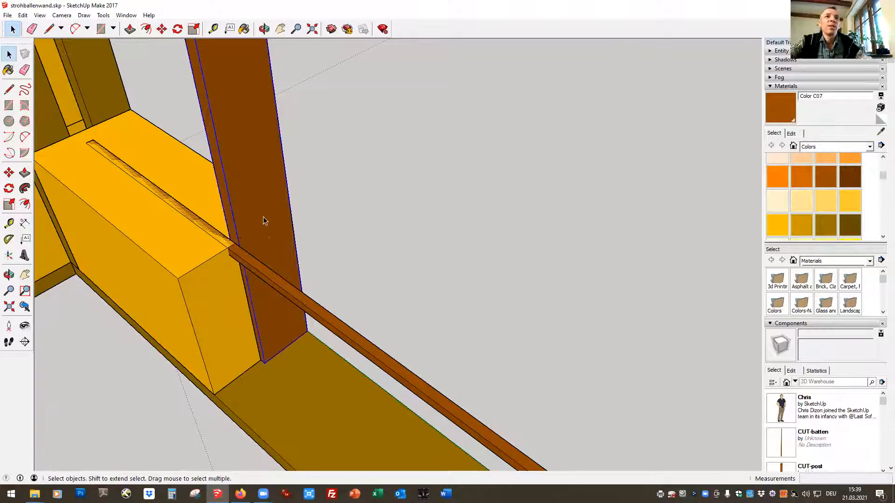
{"action": "left_click", "coordinate": [291, 295]}
{"action": "right_click", "coordinate": [290, 295]}
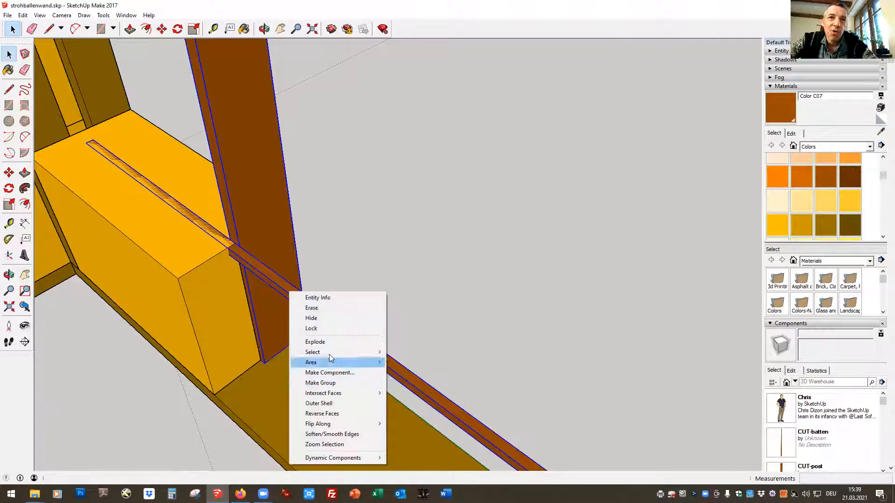
{"action": "left_click", "coordinate": [326, 320]}
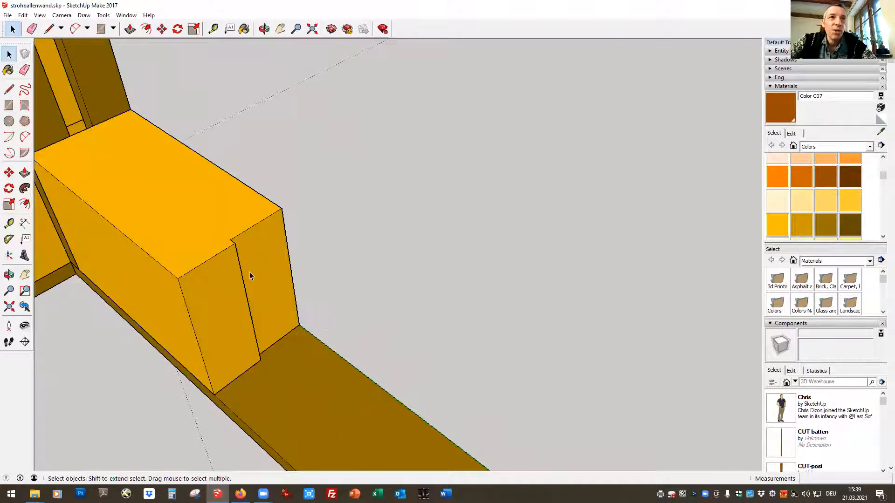
Open the bale component and draw a 0,025 by 0,025 m square on its end face at the notch's upper corner.
{"action": "double_click", "coordinate": [157, 173]}
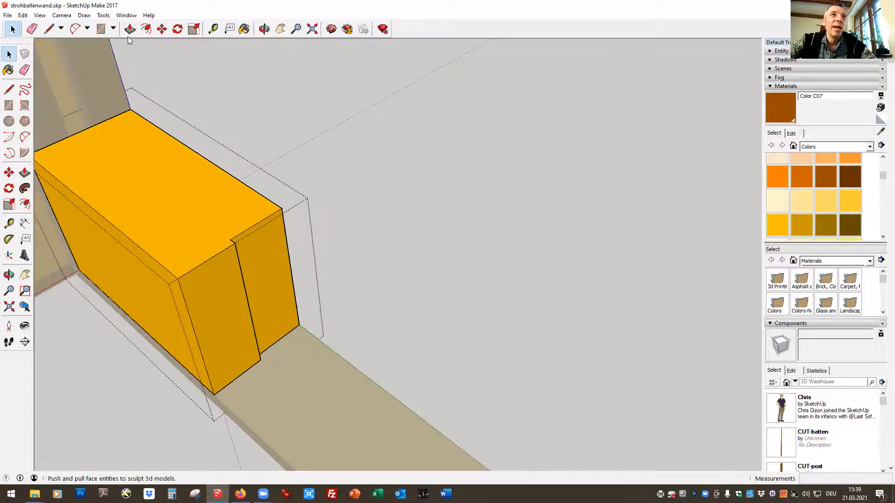
{"action": "left_click", "coordinate": [101, 29]}
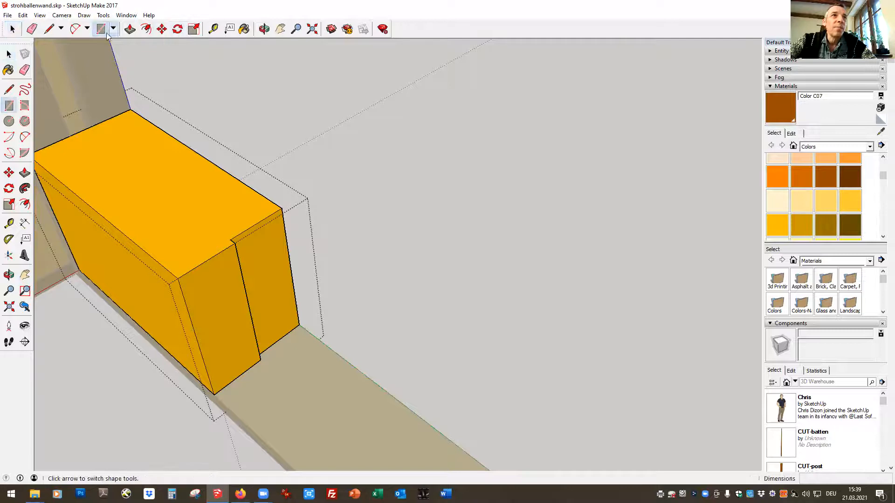
{"action": "left_click", "coordinate": [235, 243]}
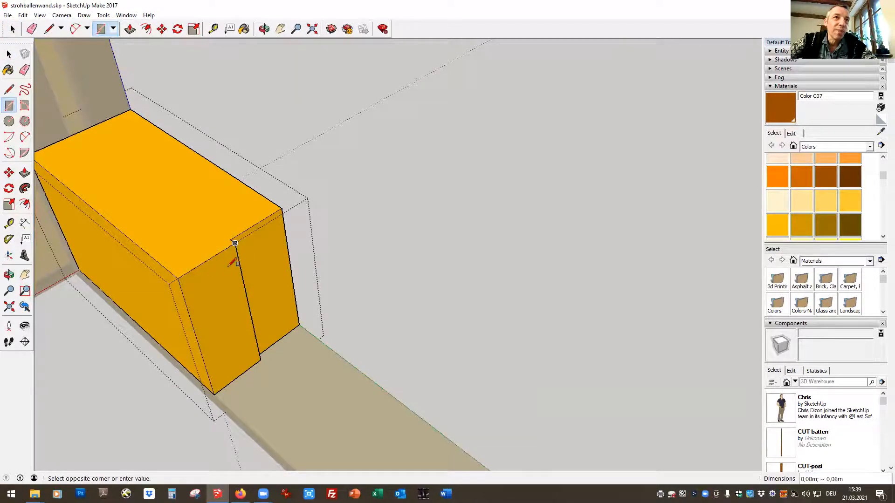
{"action": "left_click", "coordinate": [232, 262]}
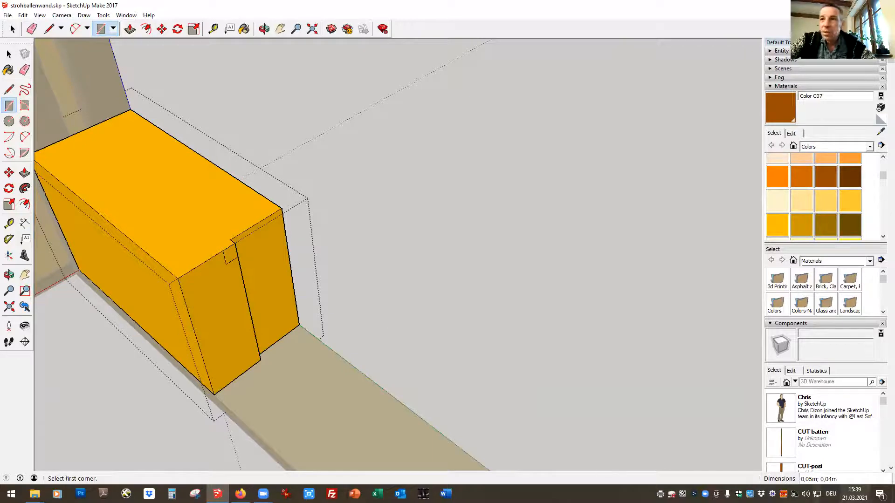
{"action": "type", "text": "0,"}
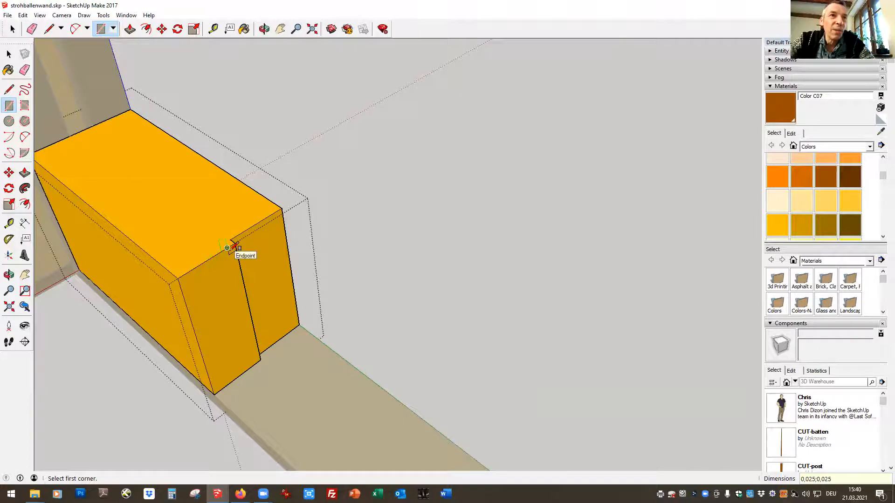
{"action": "left_click", "coordinate": [13, 29]}
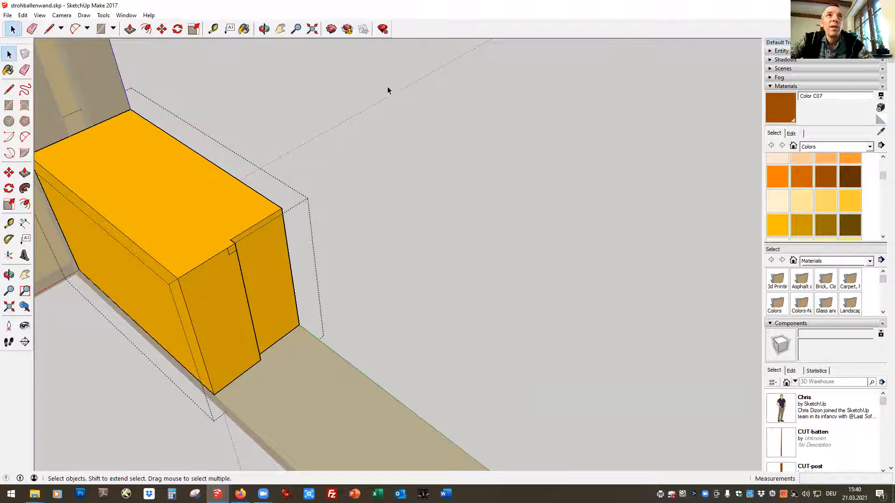
Push the small square 0,78 m back through the bale's full length to cut a batten groove, and leave the component.
{"action": "left_click", "coordinate": [264, 29]}
{"action": "left_click_drag", "start_coordinate": [235, 150], "coordinate": [171, 153]}
{"action": "left_click", "coordinate": [12, 29]}
{"action": "left_click", "coordinate": [129, 29]}
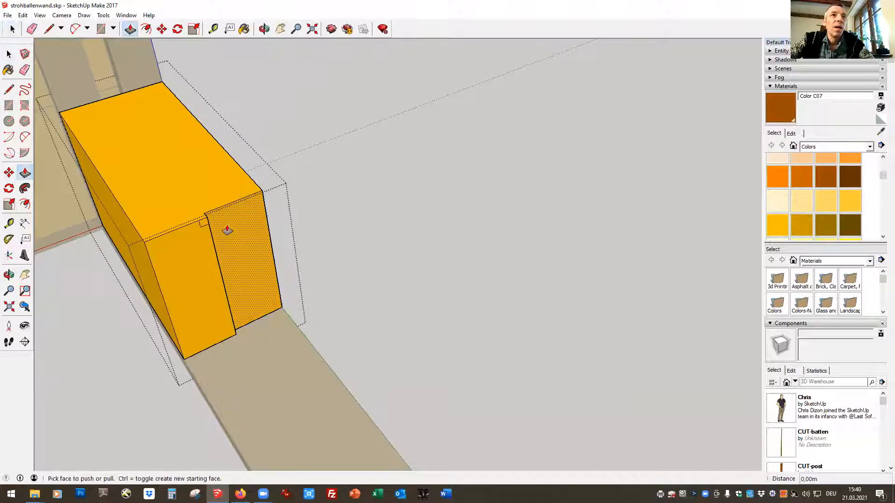
{"action": "left_click_drag", "start_coordinate": [203, 223], "coordinate": [201, 219]}
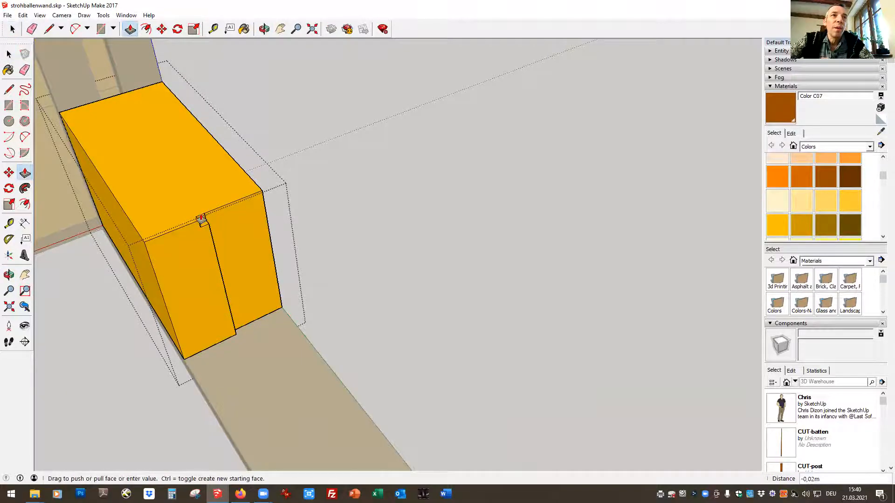
{"action": "left_click", "coordinate": [197, 193]}
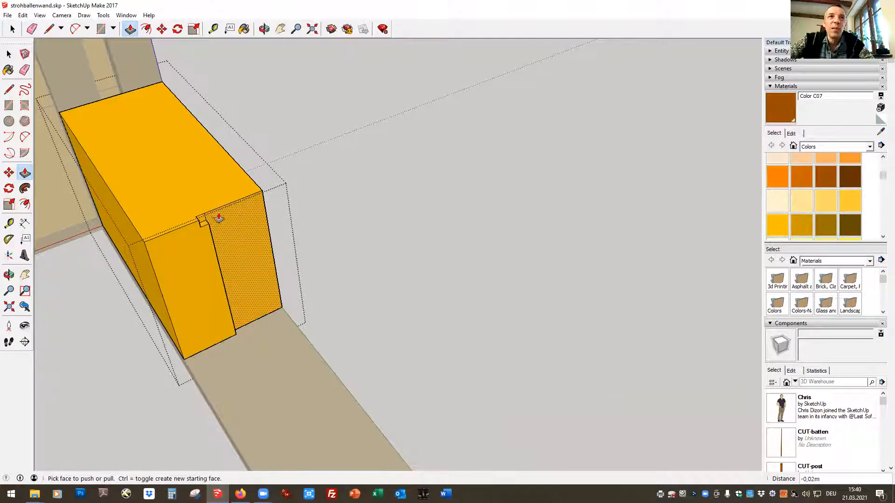
{"action": "left_click_drag", "start_coordinate": [202, 222], "coordinate": [123, 97]}
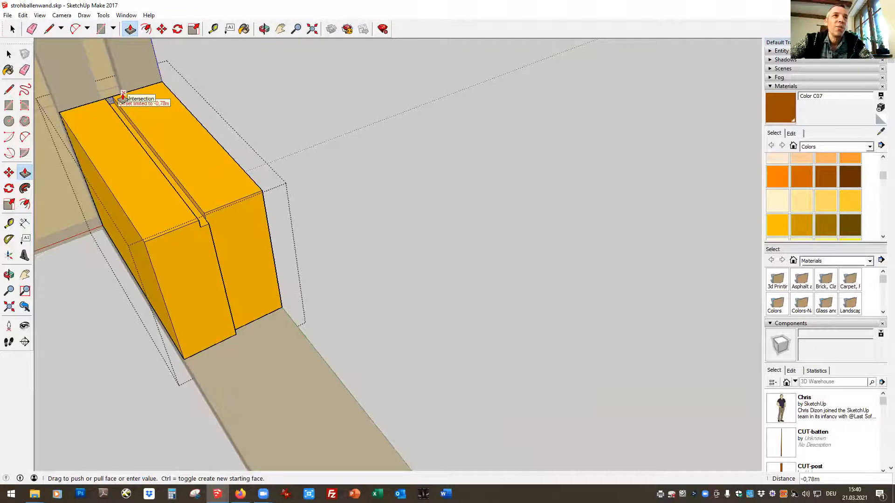
{"action": "left_click_drag", "start_coordinate": [123, 96], "coordinate": [122, 97]}
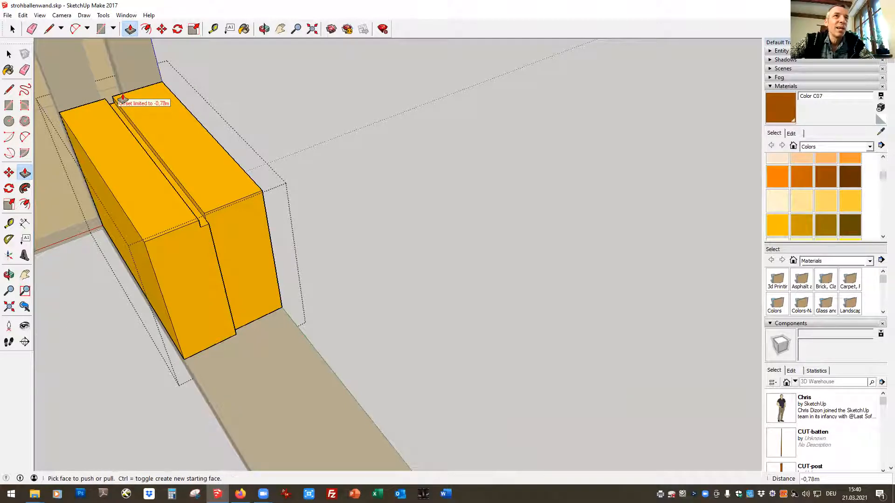
{"action": "left_click", "coordinate": [13, 29]}
{"action": "left_click", "coordinate": [331, 122]}
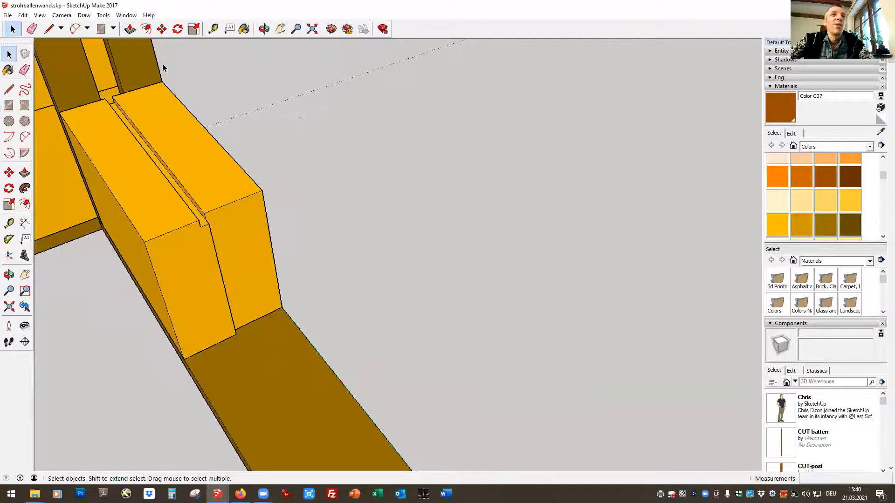
Unhide the post and the batten at the grooved bale.
{"action": "left_click", "coordinate": [23, 15]}
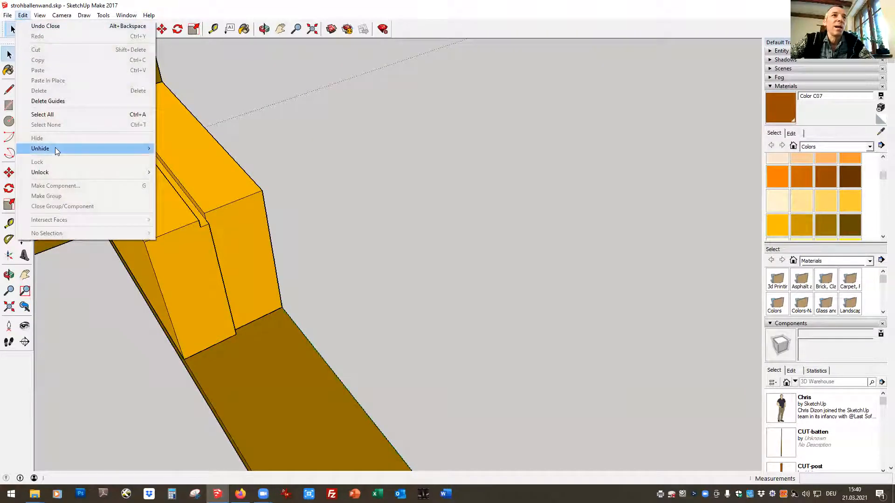
{"action": "mouse_move", "coordinate": [55, 148]}
{"action": "left_click", "coordinate": [192, 169]}
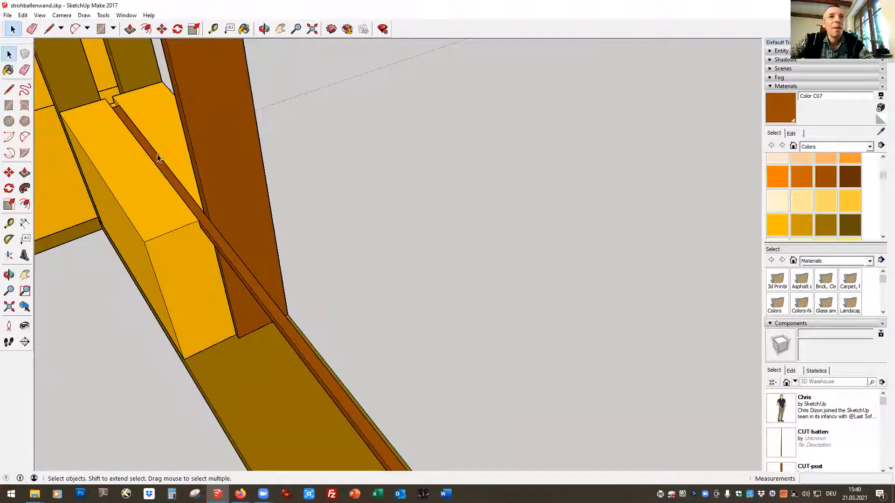
Move the batten about 0,07 m along the groove so that its end meets the inner end of the bale.
{"action": "left_click", "coordinate": [264, 28]}
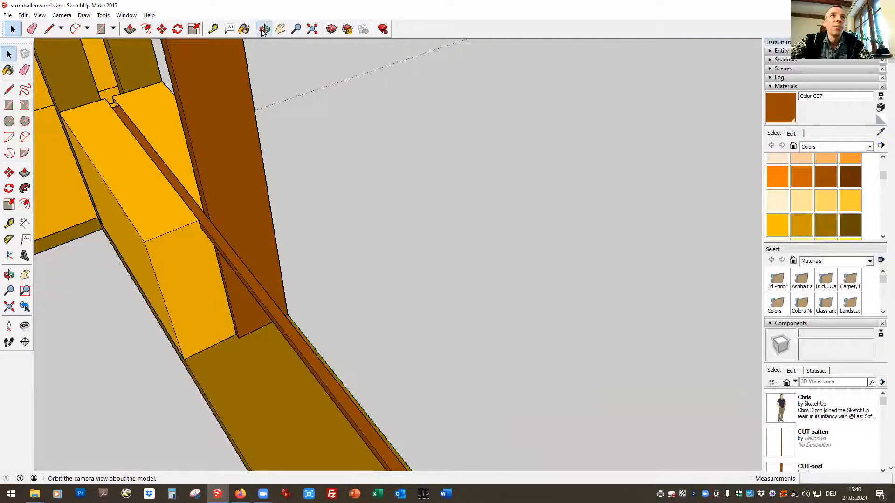
{"action": "left_click_drag", "start_coordinate": [116, 146], "coordinate": [324, 171]}
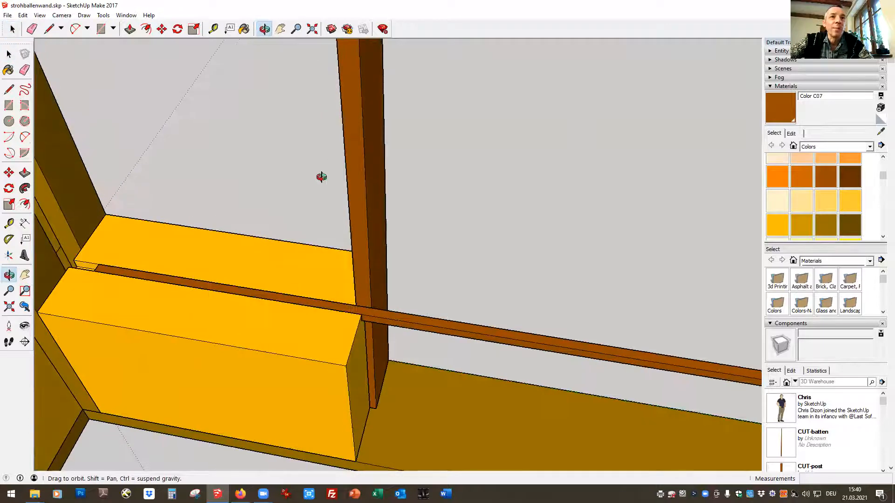
{"action": "left_click", "coordinate": [13, 29]}
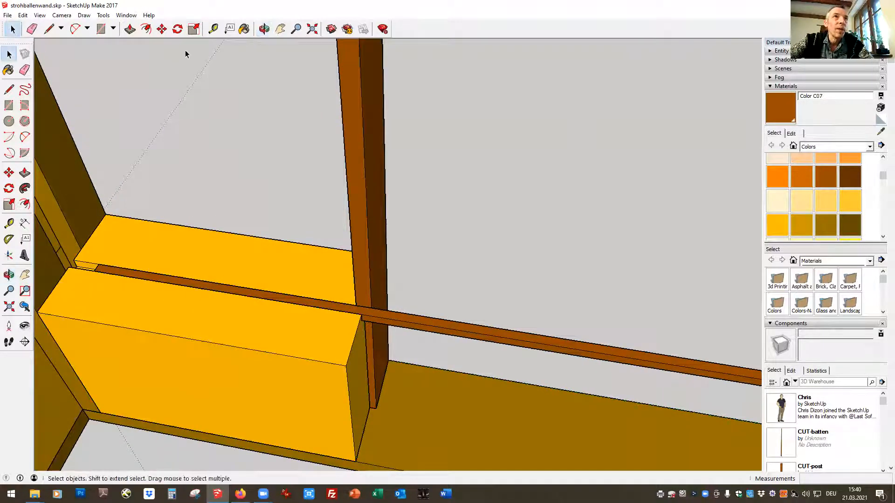
{"action": "left_click", "coordinate": [162, 29]}
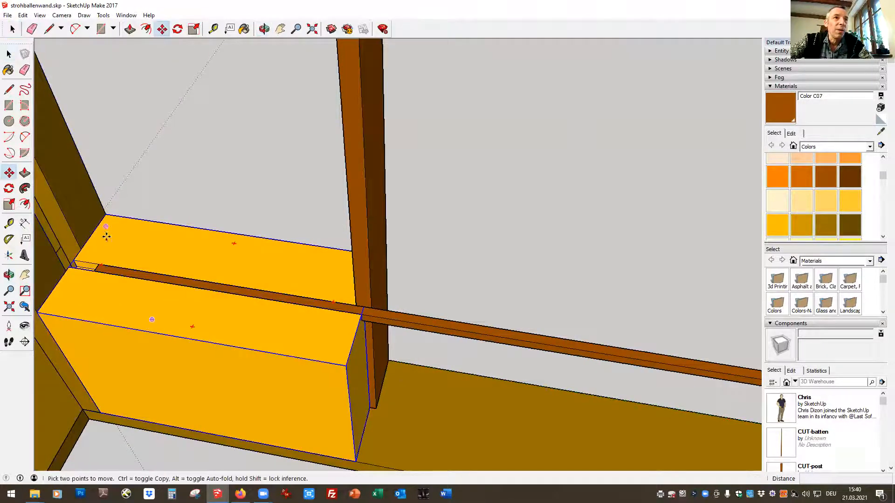
{"action": "left_click", "coordinate": [91, 261]}
{"action": "left_click", "coordinate": [75, 260]}
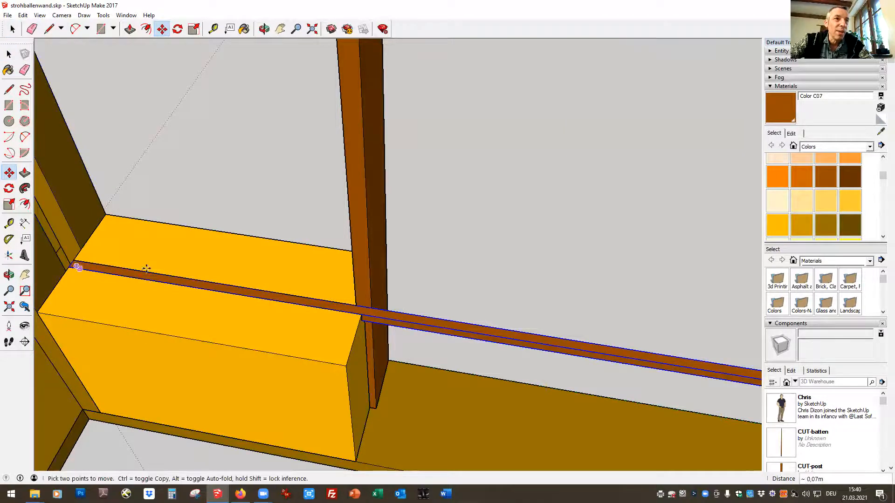
{"action": "left_click", "coordinate": [12, 29]}
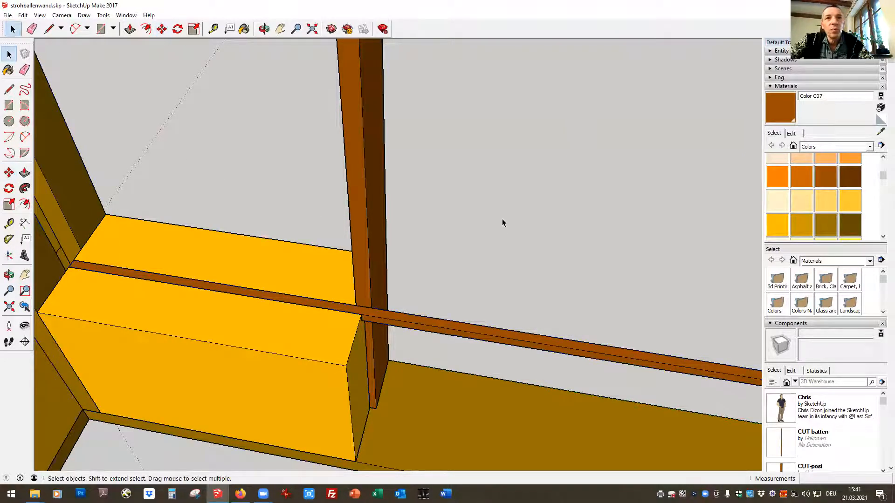
{"action": "scroll", "coordinate": [508, 196], "scroll_direction": "down", "scroll_amount": 6}
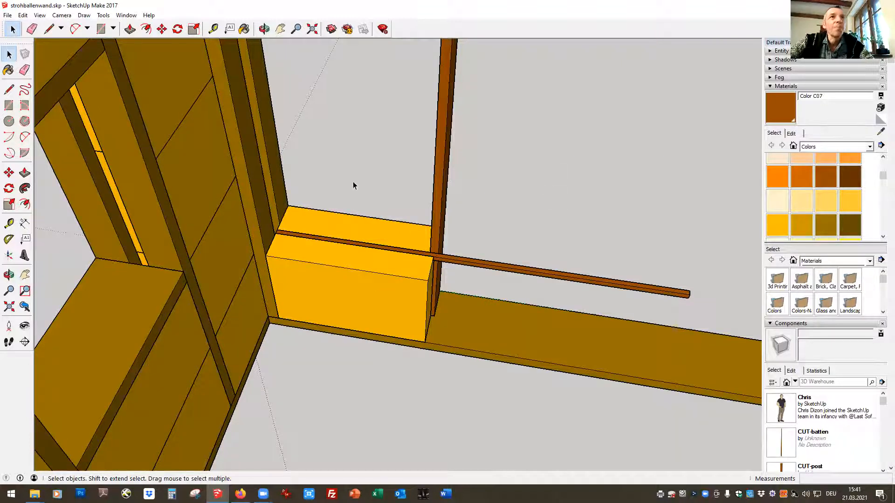
Delete the old timber post standing at the inner end of the grooved bale, next to the corner.
{"action": "left_click", "coordinate": [264, 29]}
{"action": "left_click_drag", "start_coordinate": [303, 364], "coordinate": [217, 239]}
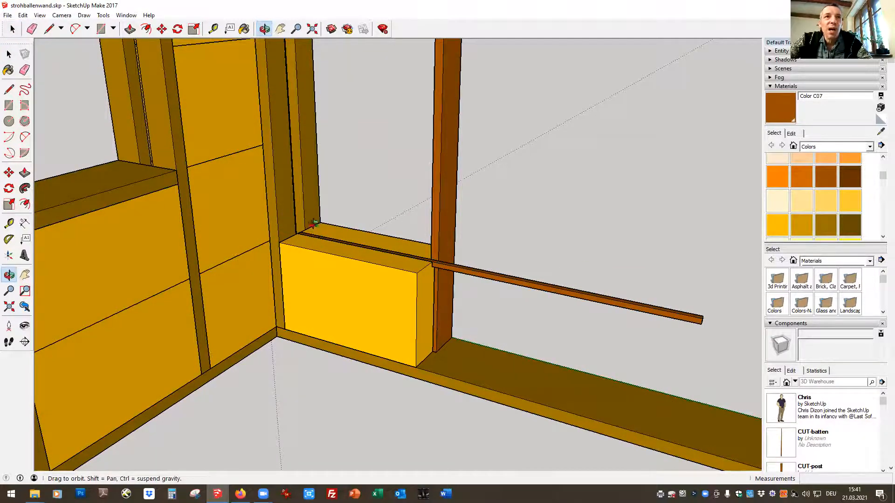
{"action": "scroll", "coordinate": [296, 218], "scroll_direction": "up", "scroll_amount": 5}
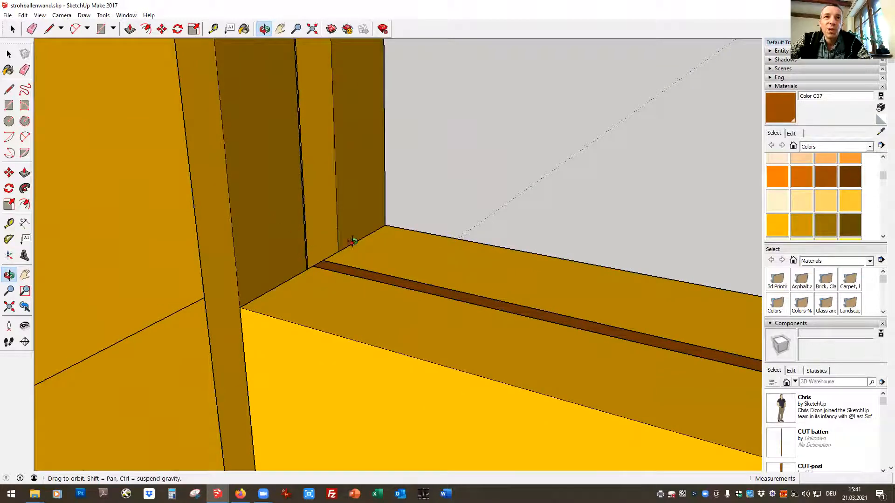
{"action": "scroll", "coordinate": [525, 316], "scroll_direction": "down", "scroll_amount": 3}
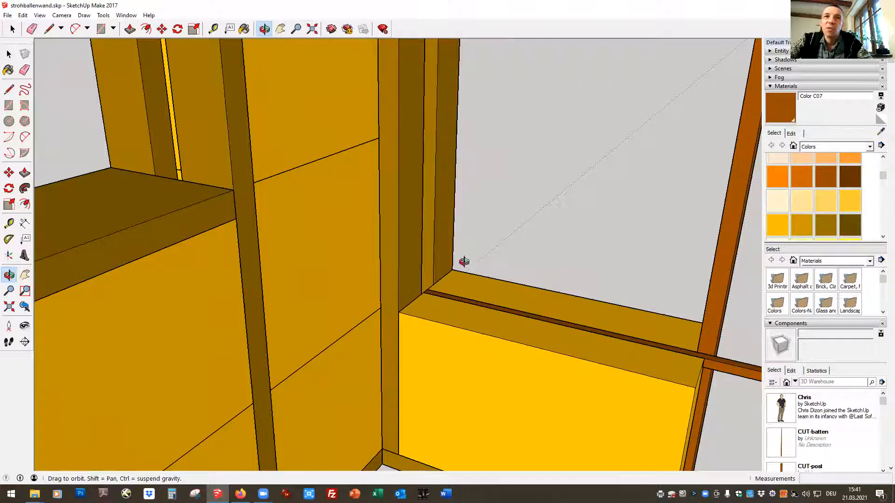
{"action": "key", "text": "space"}
{"action": "left_click", "coordinate": [407, 244]}
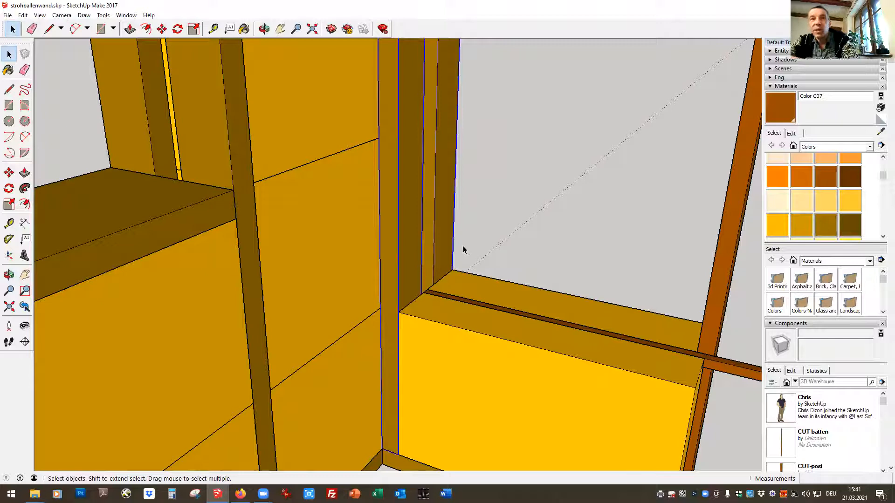
{"action": "key", "text": "Delete"}
Copy the brown post in the bale's notch and paste the duplicate in the open area behind the bale.
{"action": "left_click", "coordinate": [712, 310]}
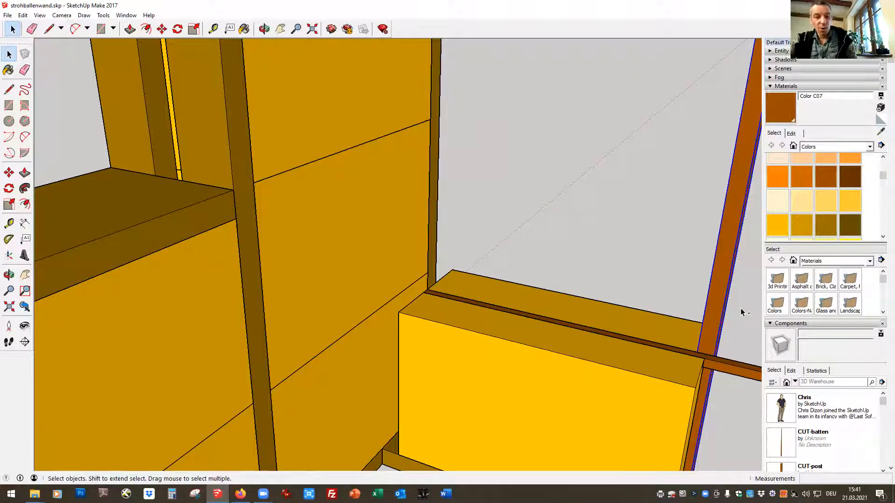
{"action": "key", "text": "ctrl+c"}
{"action": "key", "text": "ctrl+v"}
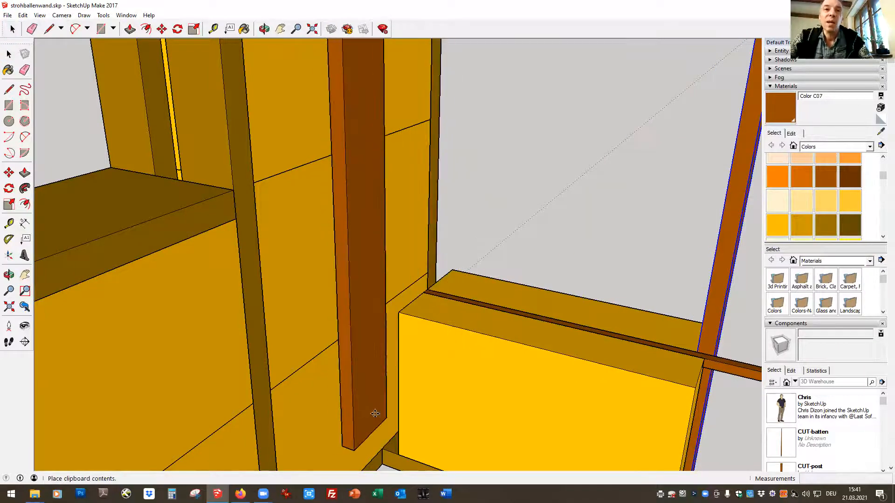
{"action": "left_click", "coordinate": [544, 240]}
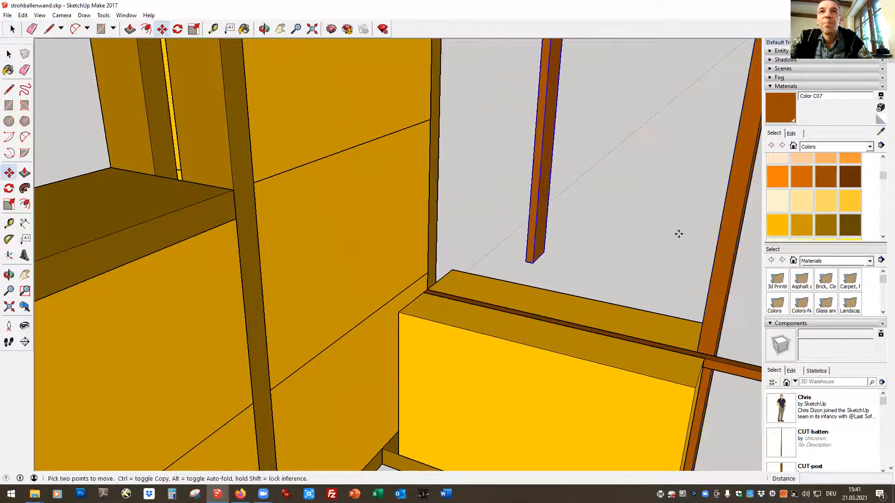
Move the pasted post by its lower corner onto the sill at the bale's inner end.
{"action": "left_click", "coordinate": [264, 28]}
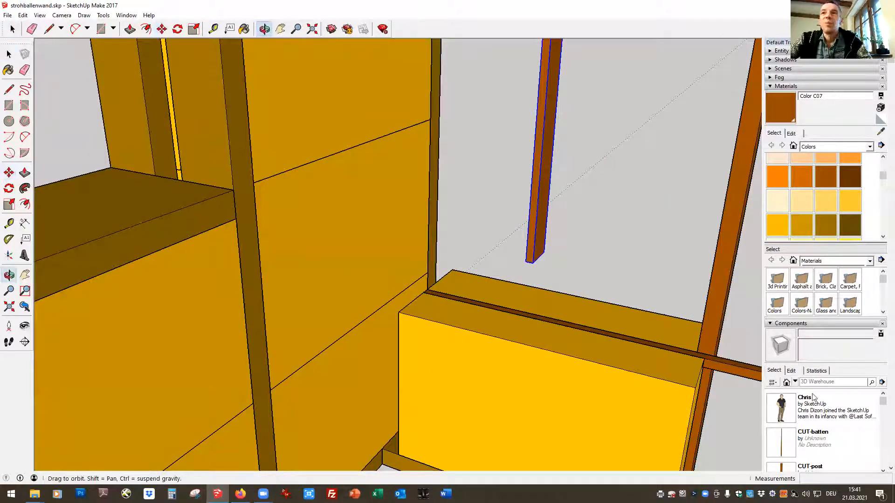
{"action": "left_click_drag", "start_coordinate": [731, 432], "coordinate": [307, 358]}
{"action": "scroll", "coordinate": [540, 365], "scroll_direction": "down", "scroll_amount": 8}
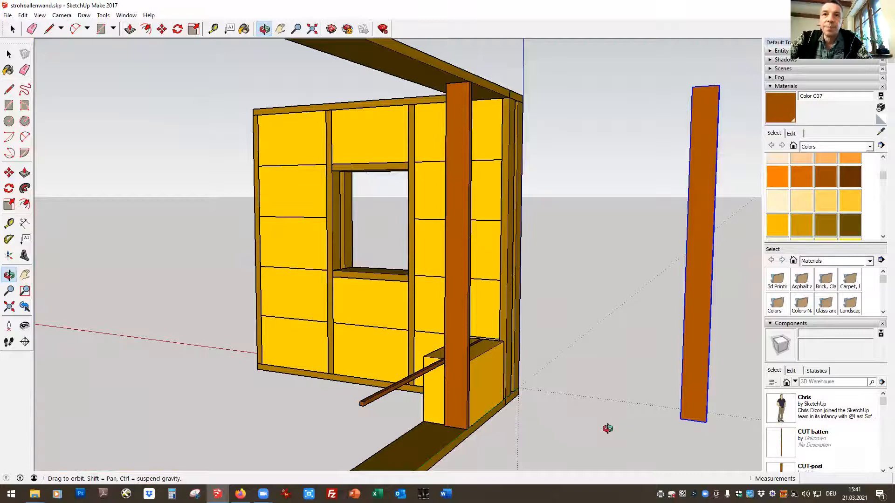
{"action": "left_click_drag", "start_coordinate": [608, 426], "coordinate": [495, 400]}
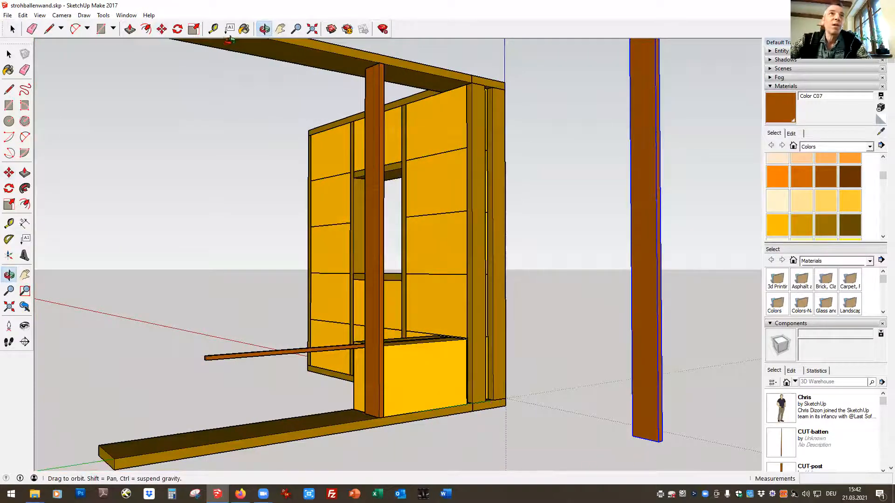
{"action": "left_click", "coordinate": [162, 29]}
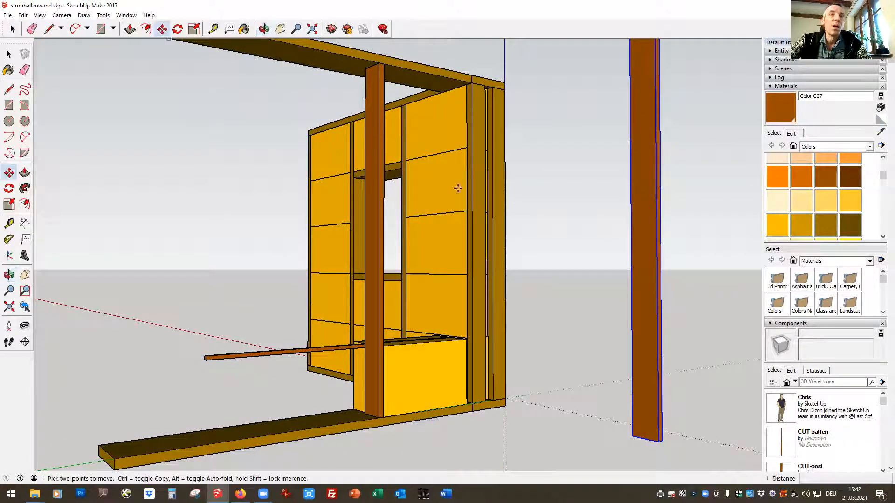
{"action": "left_click", "coordinate": [659, 441]}
{"action": "left_click", "coordinate": [482, 415]}
{"action": "scroll", "coordinate": [594, 326], "scroll_direction": "up", "scroll_amount": 5}
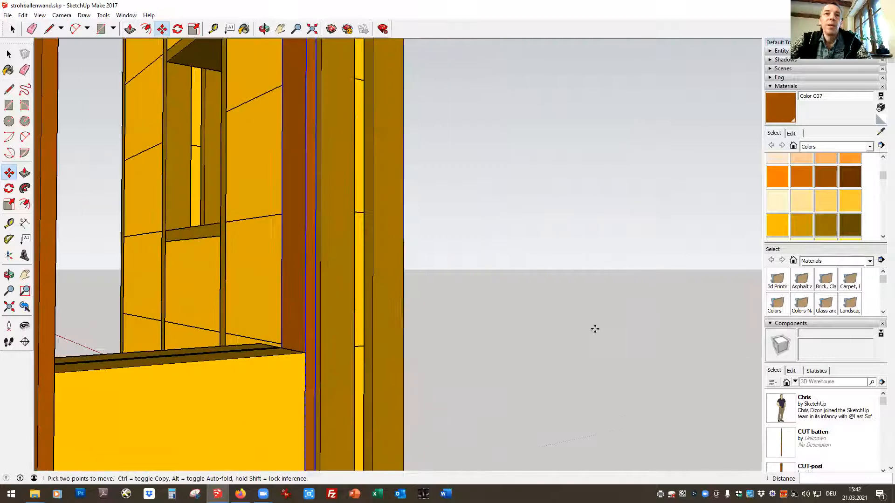
Shift the new post 0,02 m toward the bale so that half its thickness overlaps the bale's end.
{"action": "left_click", "coordinate": [280, 29]}
{"action": "left_click_drag", "start_coordinate": [265, 363], "coordinate": [454, 292]}
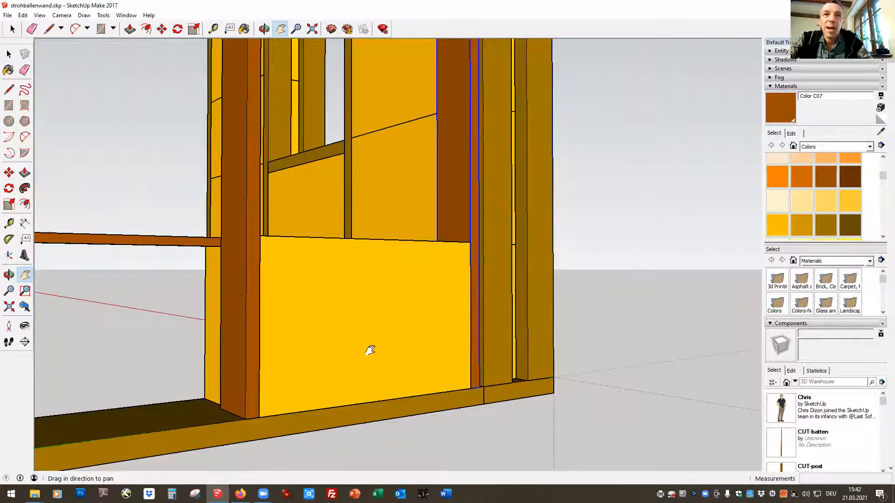
{"action": "scroll", "coordinate": [488, 428], "scroll_direction": "up", "scroll_amount": 3}
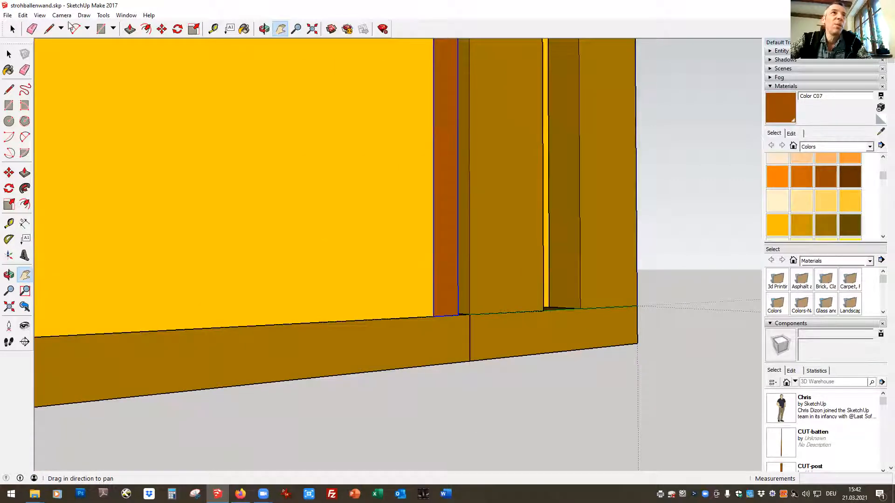
{"action": "left_click", "coordinate": [163, 30]}
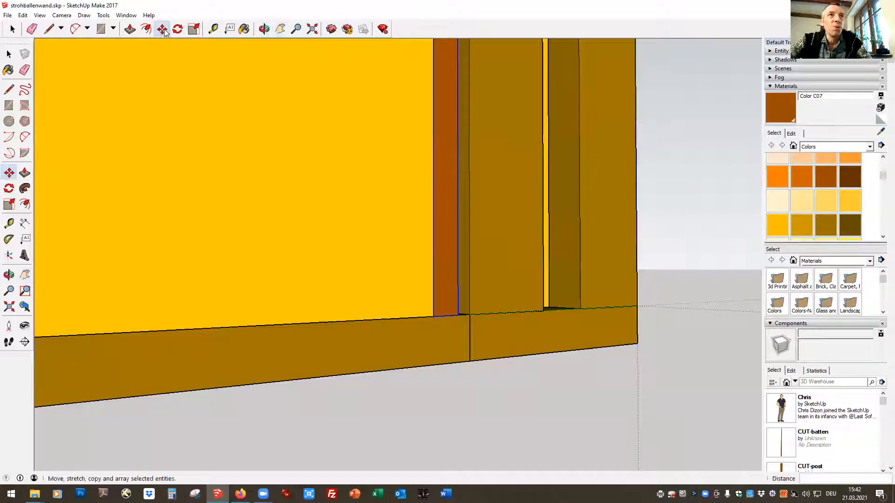
{"action": "left_click", "coordinate": [447, 316]}
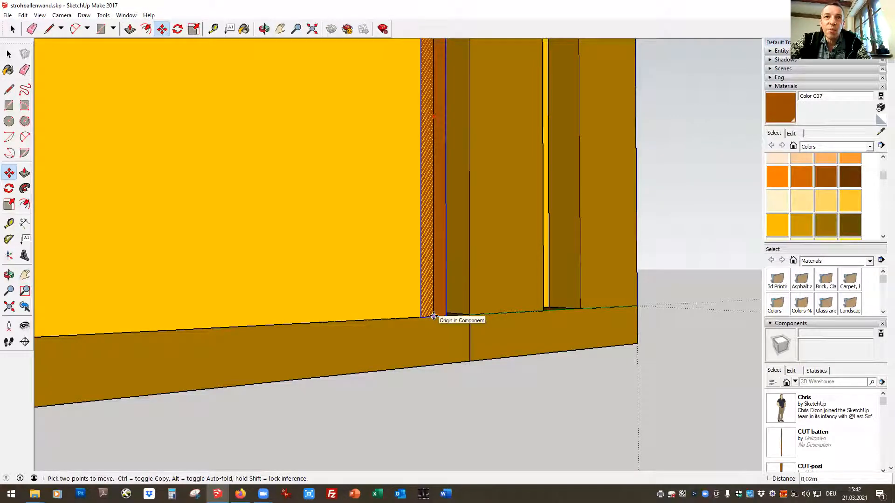
{"action": "left_click", "coordinate": [434, 316]}
Open the bale component and draw a 0,50 m vertical line on its side face along the overlapping post's edge.
{"action": "left_click", "coordinate": [13, 29]}
{"action": "left_click", "coordinate": [12, 30]}
{"action": "left_click", "coordinate": [289, 178]}
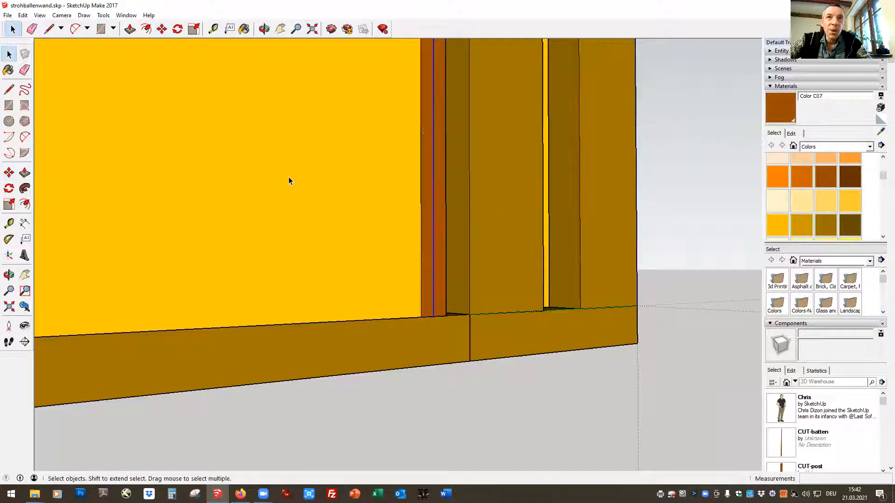
{"action": "double_click", "coordinate": [320, 185]}
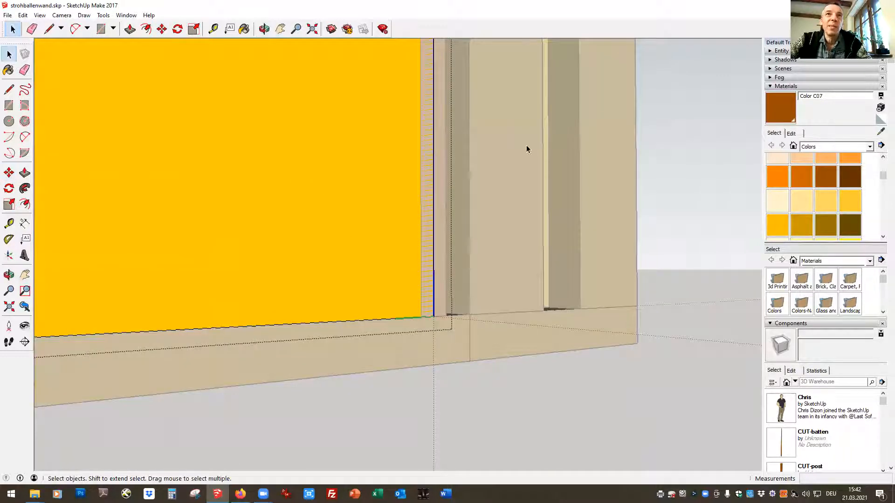
{"action": "left_click", "coordinate": [280, 29]}
{"action": "mouse_move", "coordinate": [330, 110]}
{"action": "left_mouse_down"}
{"action": "mouse_move", "coordinate": [384, 220]}
{"action": "mouse_move", "coordinate": [354, 216]}
{"action": "left_mouse_up"}
{"action": "left_click", "coordinate": [49, 29]}
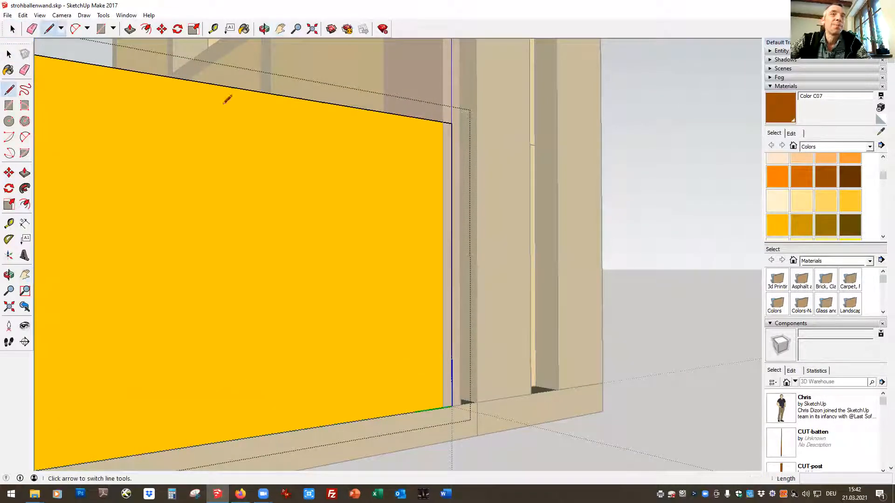
{"action": "left_click", "coordinate": [443, 122]}
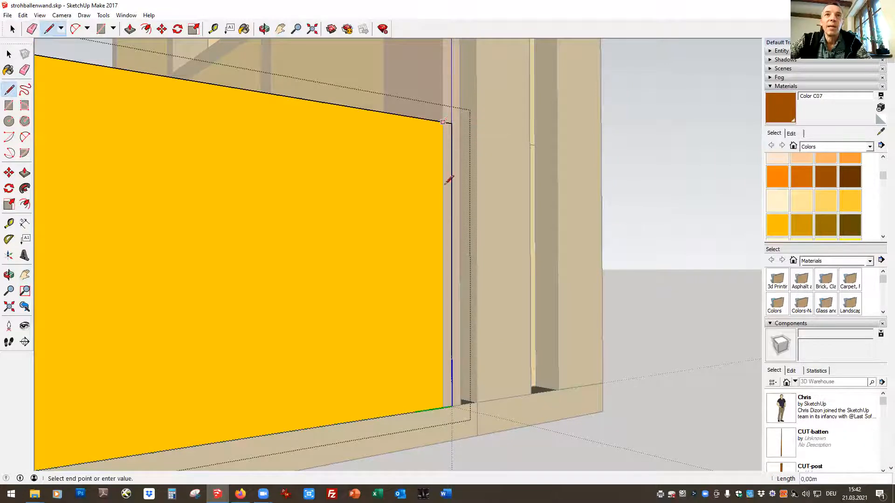
{"action": "left_click", "coordinate": [443, 407]}
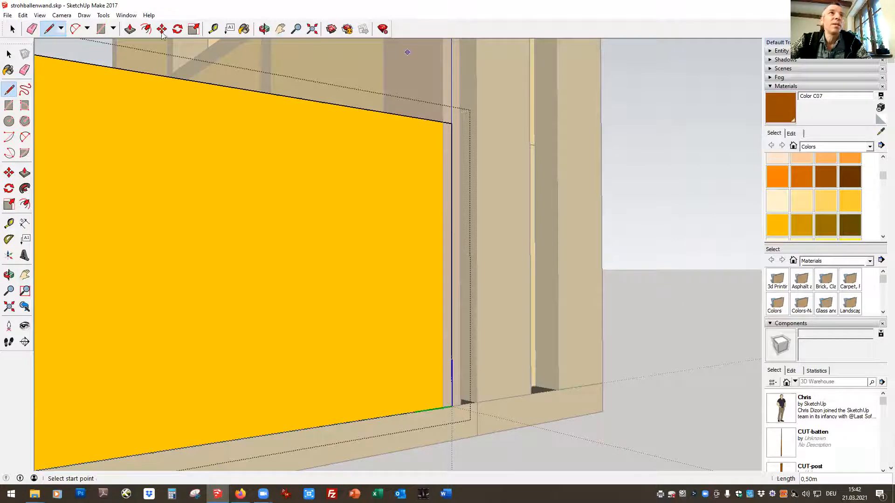
{"action": "left_click", "coordinate": [12, 31]}
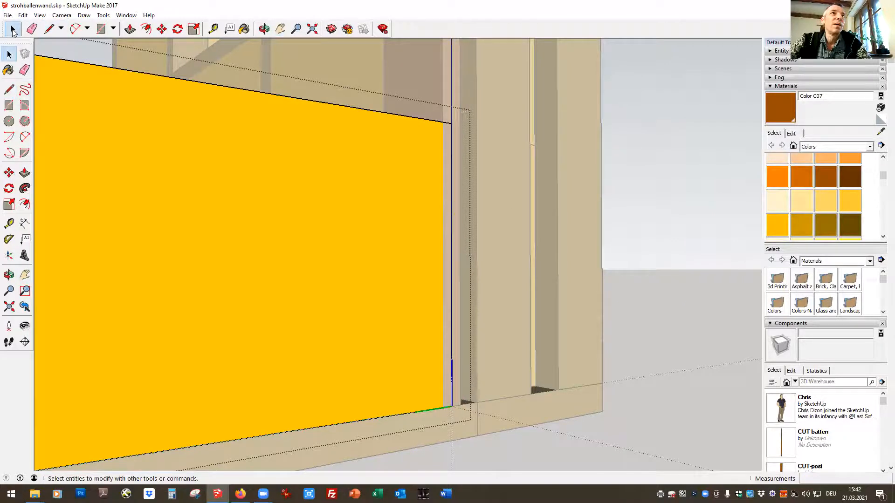
Push the narrow strip 0,18 m back to cut a second post notch in the bale, and leave the component.
{"action": "left_click", "coordinate": [127, 32]}
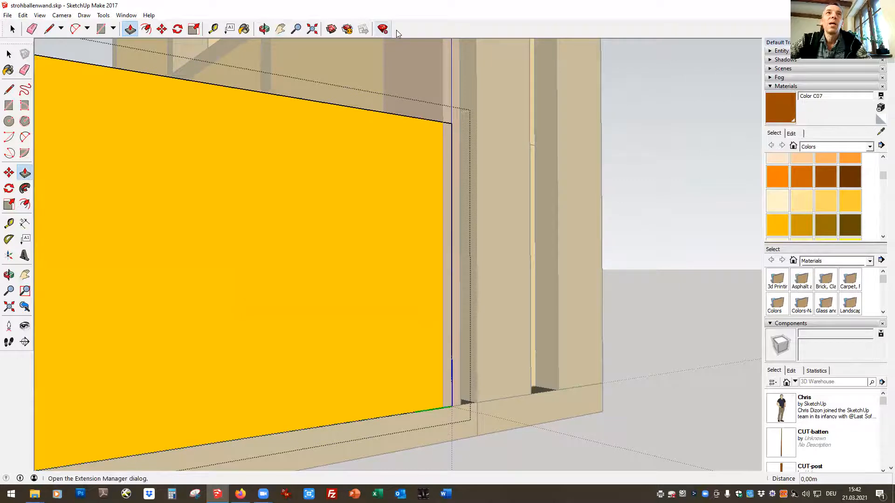
{"action": "key", "text": "o"}
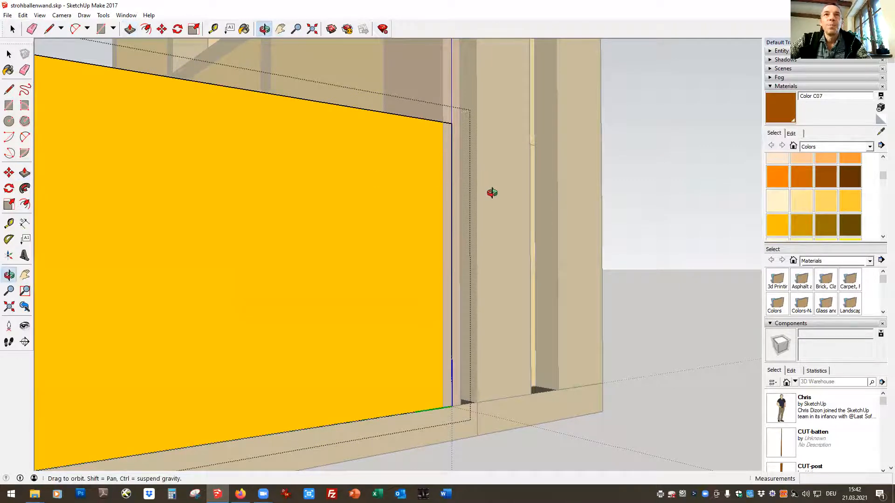
{"action": "left_click_drag", "start_coordinate": [488, 194], "coordinate": [521, 323]}
{"action": "left_click", "coordinate": [130, 29]}
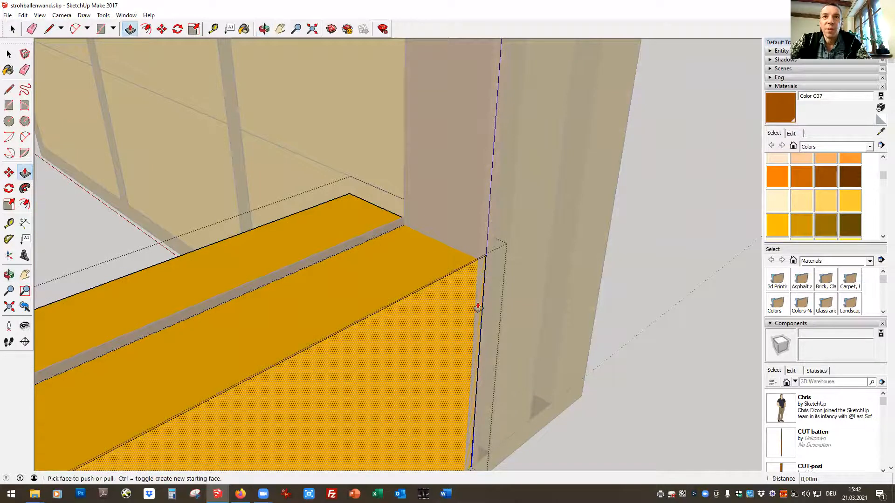
{"action": "left_click", "coordinate": [465, 271]}
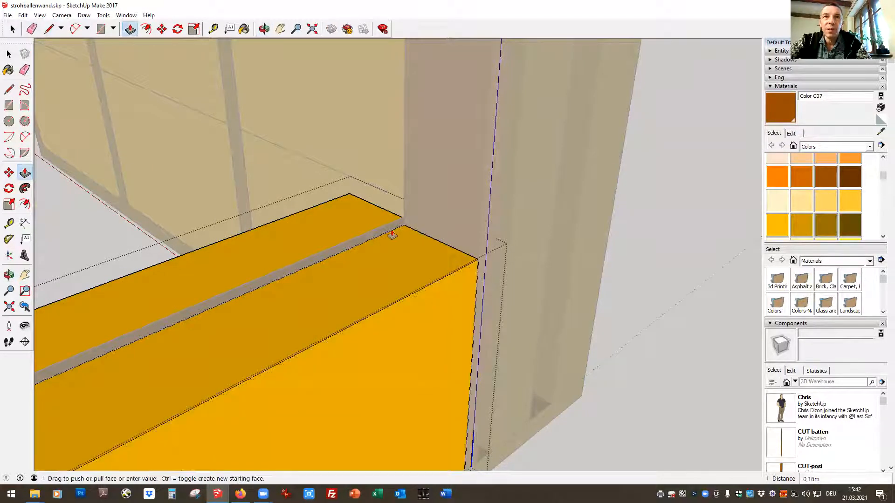
{"action": "left_click", "coordinate": [404, 184]}
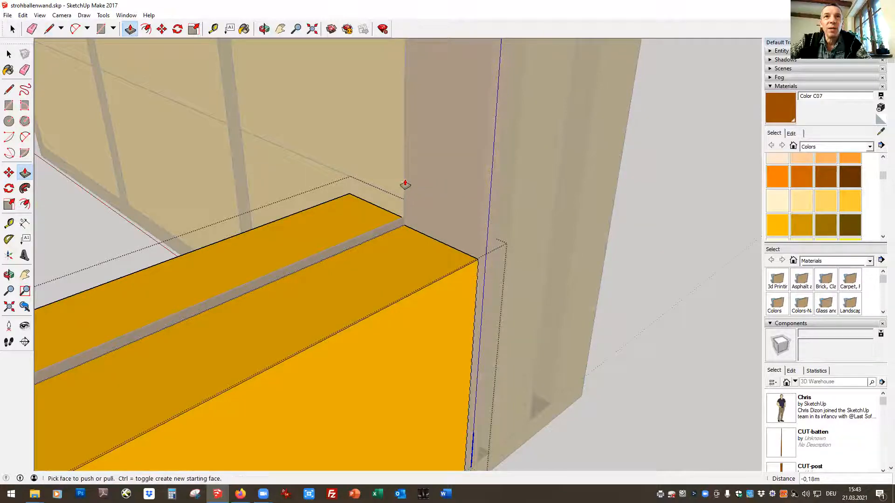
{"action": "key", "text": "space"}
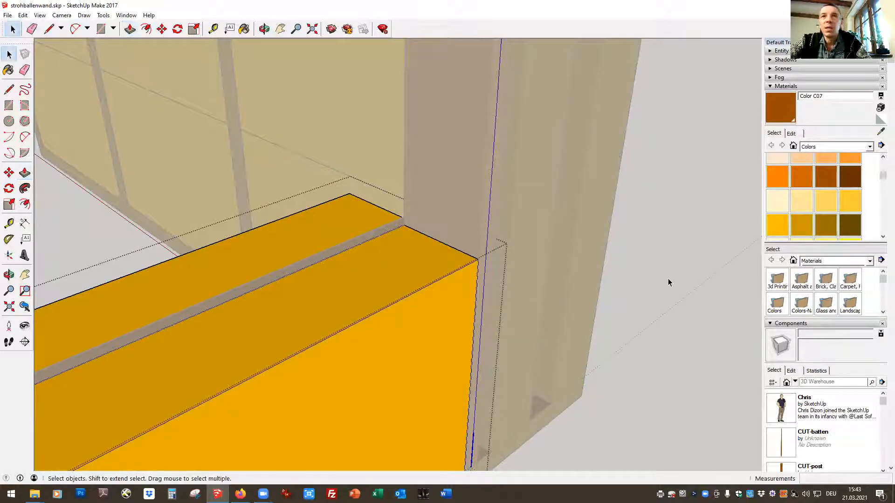
{"action": "left_click", "coordinate": [660, 275]}
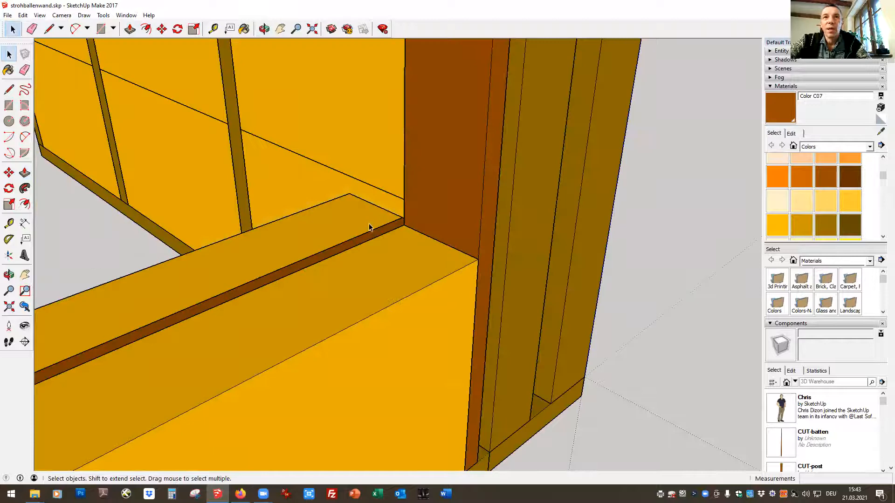
Move the bale, its two end posts and the batten together 0,04 m along the sill toward the corner, against the existing corner timbers.
{"action": "scroll", "coordinate": [698, 311], "scroll_direction": "down", "scroll_amount": 6}
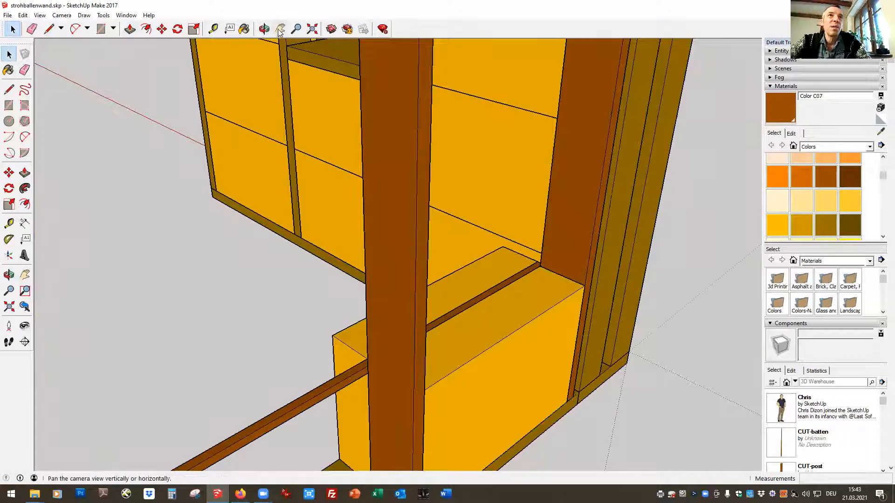
{"action": "left_click", "coordinate": [264, 29]}
{"action": "left_click_drag", "start_coordinate": [699, 415], "coordinate": [576, 389]}
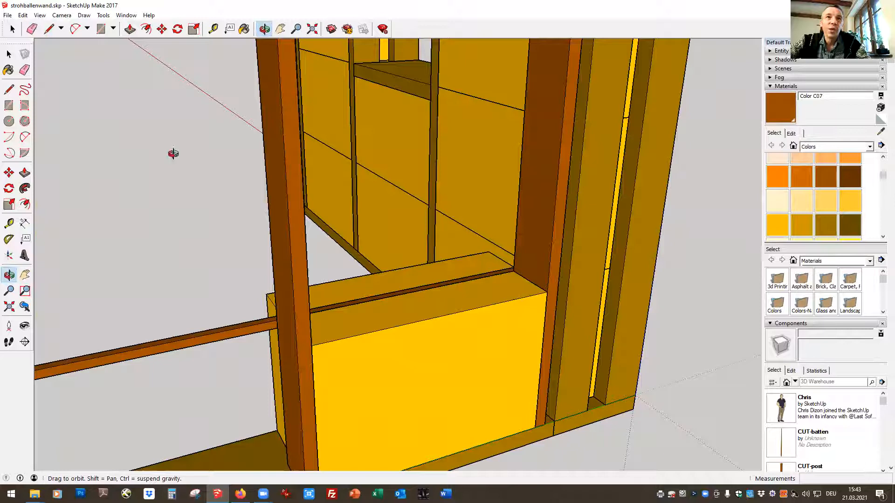
{"action": "left_click", "coordinate": [12, 29]}
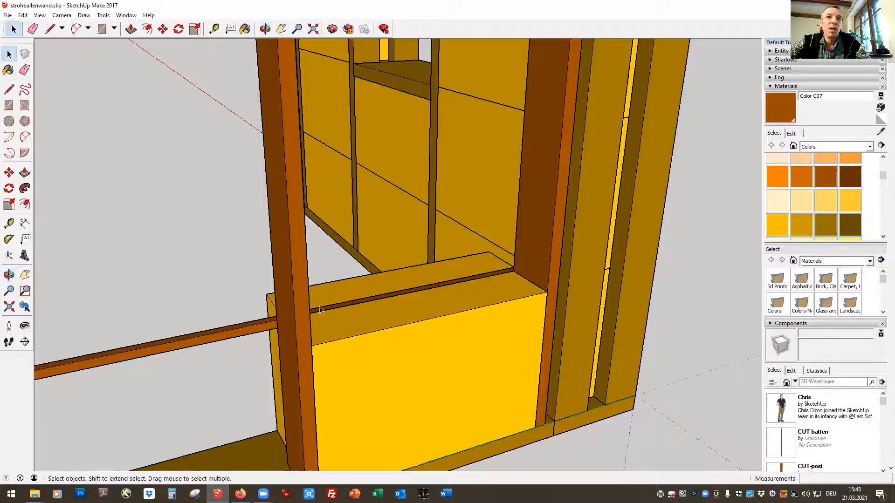
{"action": "left_click", "coordinate": [422, 393]}
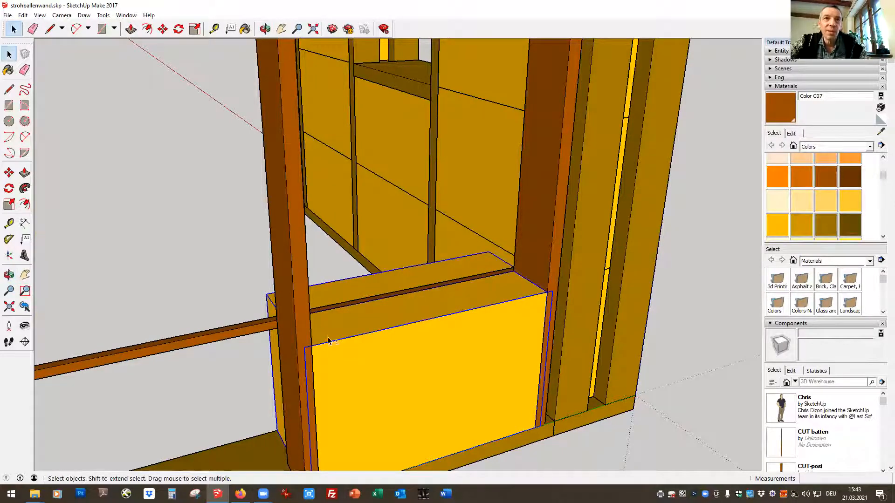
{"action": "left_click", "coordinate": [308, 321], "text": "shift"}
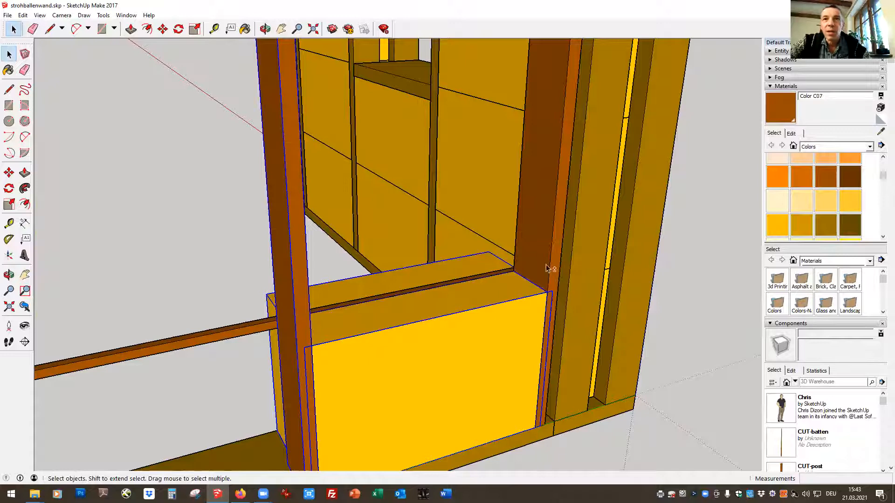
{"action": "left_click", "coordinate": [544, 251], "text": "shift"}
{"action": "left_click", "coordinate": [219, 339], "text": "shift"}
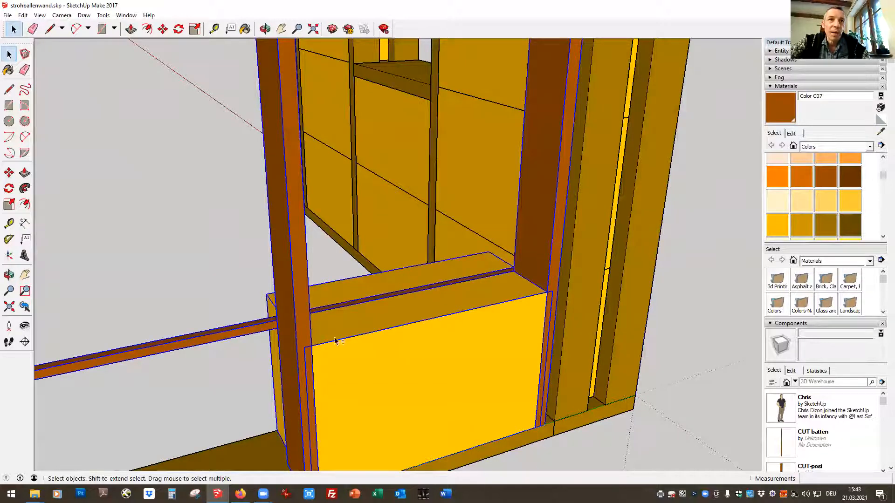
{"action": "left_click", "coordinate": [163, 29]}
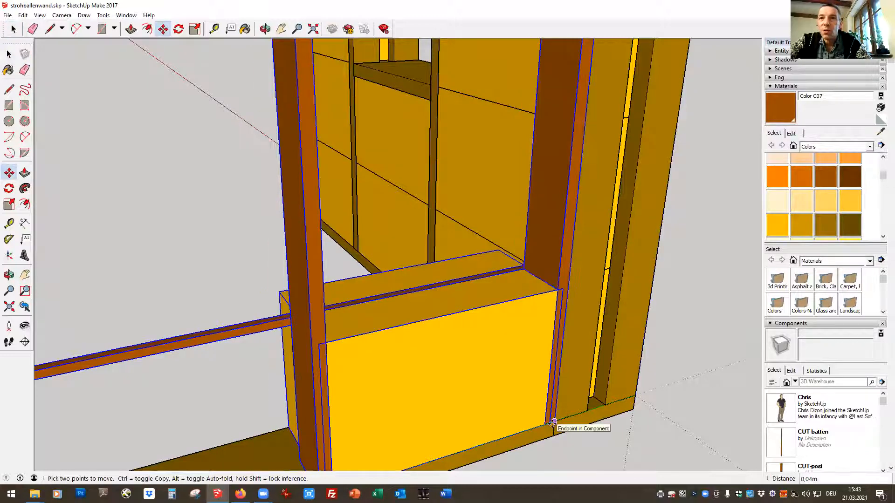
{"action": "left_click", "coordinate": [546, 424]}
{"action": "left_click", "coordinate": [555, 421]}
{"action": "left_click", "coordinate": [13, 29]}
{"action": "left_click", "coordinate": [203, 229]}
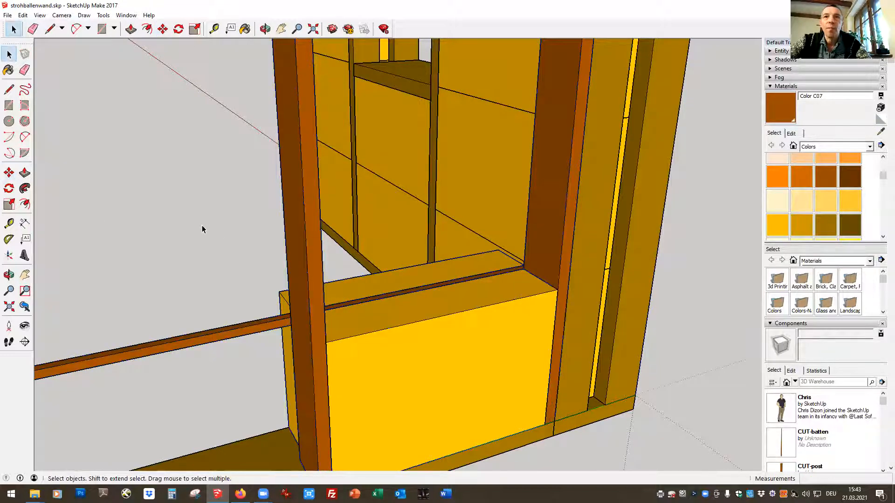
Copy the bale and its outer post along the sill so the copied bale's notch fits around the first bale's outer post.
{"action": "scroll", "coordinate": [708, 253], "scroll_direction": "down", "scroll_amount": 3}
{"action": "left_click", "coordinate": [568, 306]}
{"action": "left_click", "coordinate": [486, 231], "text": "shift"}
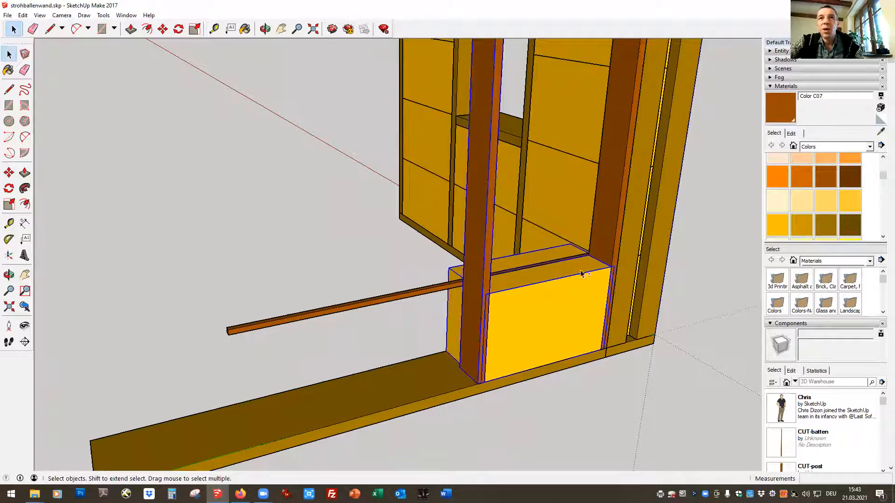
{"action": "key", "text": "m"}
{"action": "key", "text": "ctrl"}
{"action": "left_click", "coordinate": [606, 349]}
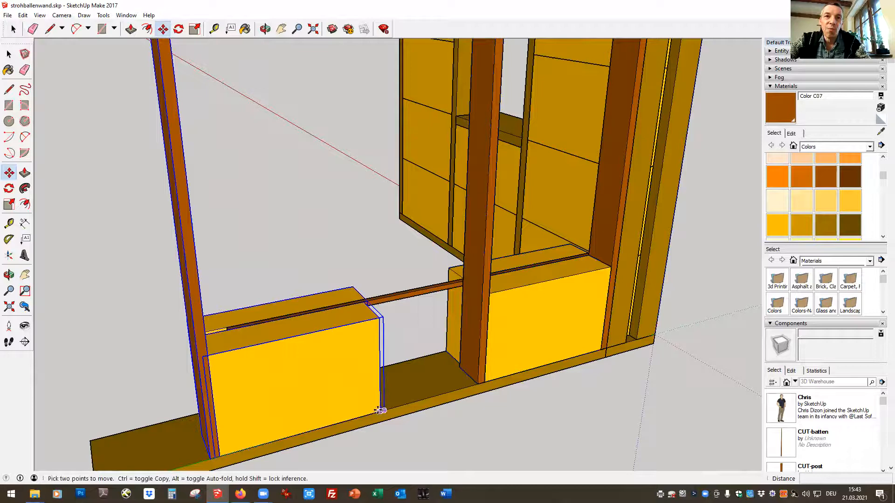
{"action": "left_click", "coordinate": [476, 383]}
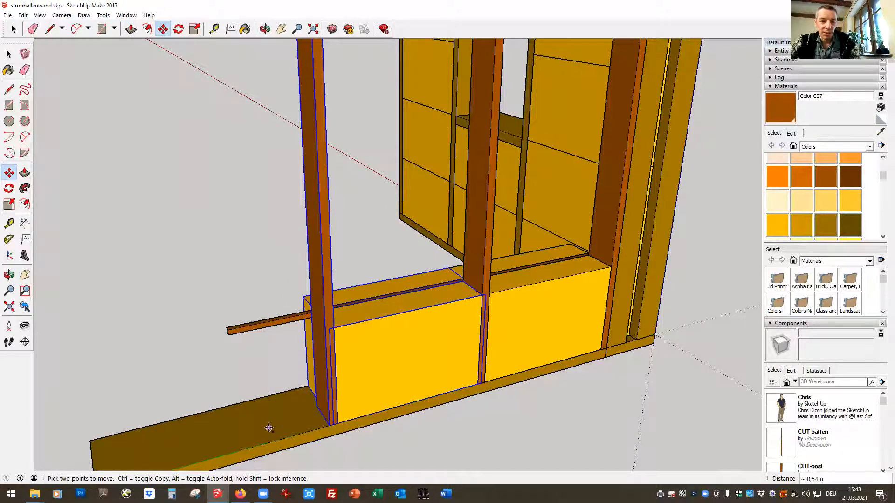
Paste another bale and post at the row's outer end and shift them 0,02 m so the notch fits the neighbouring post.
{"action": "key", "text": "ctrl+v"}
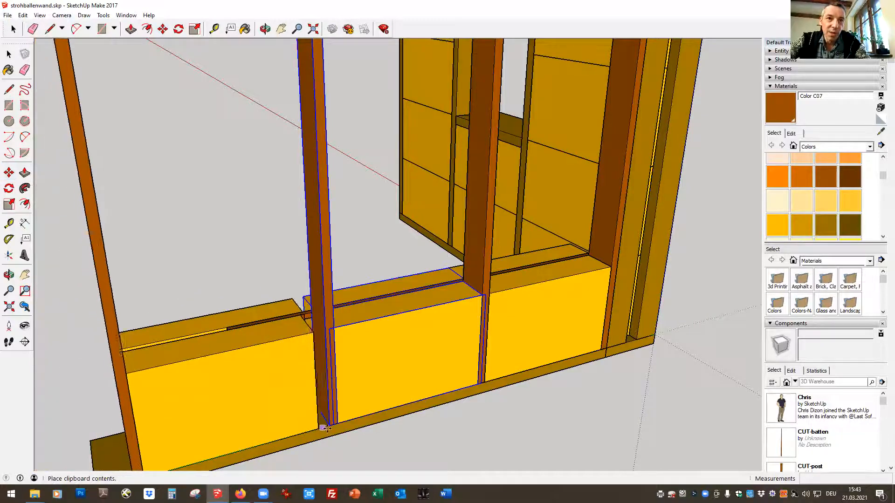
{"action": "left_click", "coordinate": [327, 427]}
{"action": "key", "text": "m"}
{"action": "left_click", "coordinate": [327, 426]}
{"action": "left_click", "coordinate": [330, 427]}
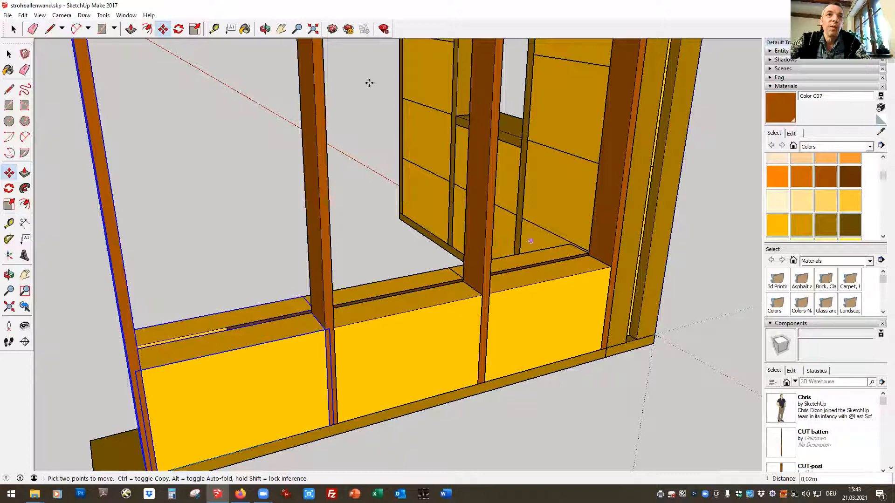
{"action": "left_click", "coordinate": [13, 29]}
{"action": "left_click", "coordinate": [277, 229]}
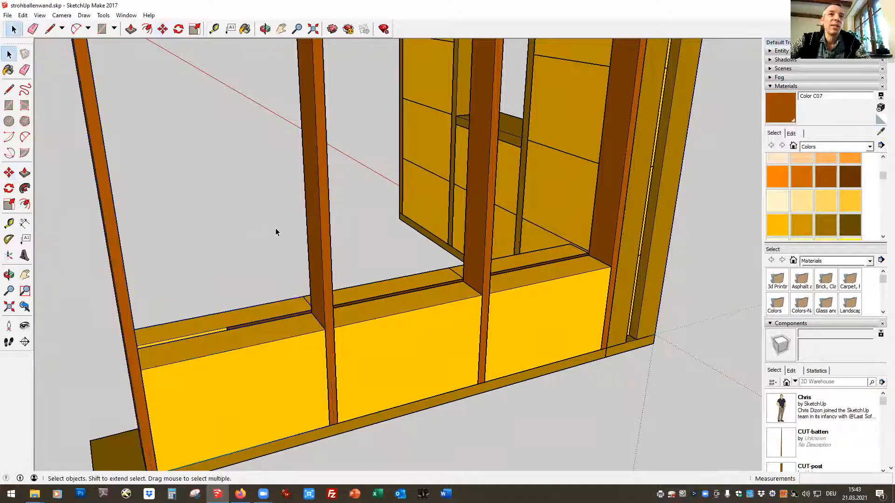
Examine the row of three bales, the posts and the batten from the inner side of the wall.
{"action": "scroll", "coordinate": [266, 222], "scroll_direction": "down", "scroll_amount": 2}
{"action": "scroll", "coordinate": [267, 222], "scroll_direction": "down", "scroll_amount": 1}
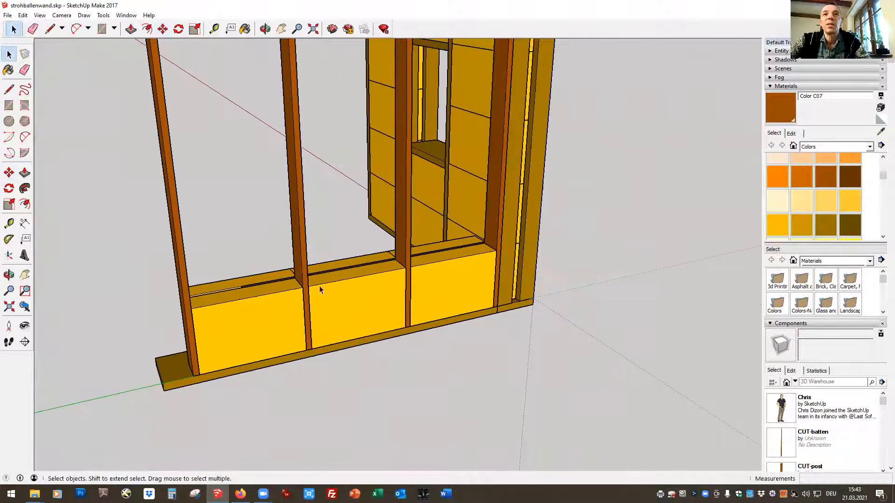
{"action": "left_click", "coordinate": [265, 29]}
{"action": "left_click_drag", "start_coordinate": [138, 347], "coordinate": [723, 356]}
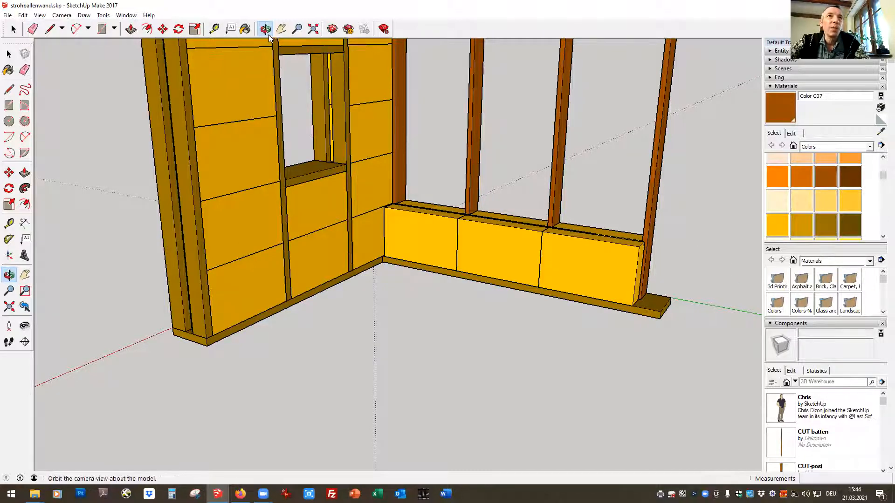
{"action": "left_click_drag", "start_coordinate": [591, 256], "coordinate": [442, 366]}
{"action": "left_click", "coordinate": [14, 30]}
{"action": "left_click", "coordinate": [501, 243]}
{"action": "left_click", "coordinate": [564, 308]}
{"action": "left_click", "coordinate": [482, 221]}
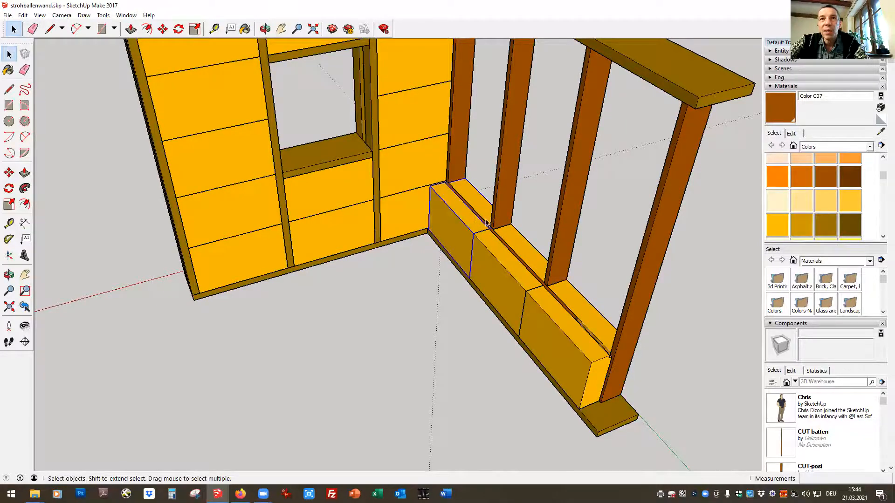
{"action": "left_click", "coordinate": [515, 267]}
{"action": "right_click", "coordinate": [498, 291]}
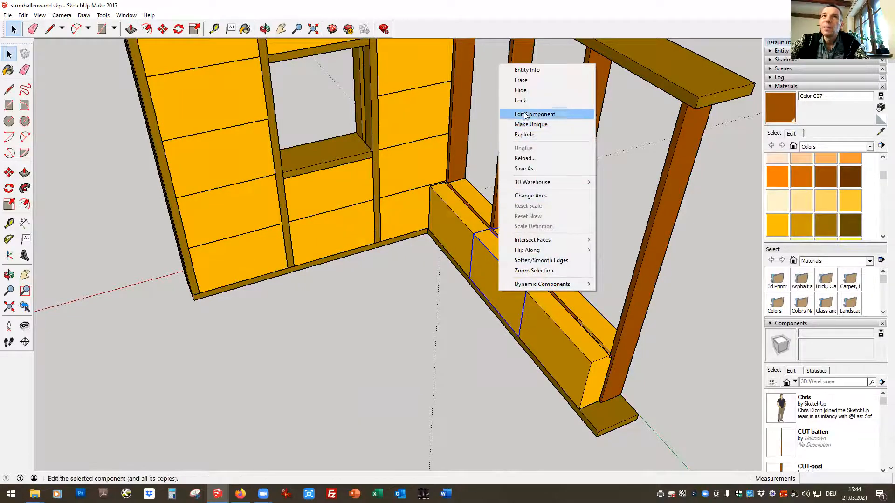
{"action": "left_click", "coordinate": [521, 90]}
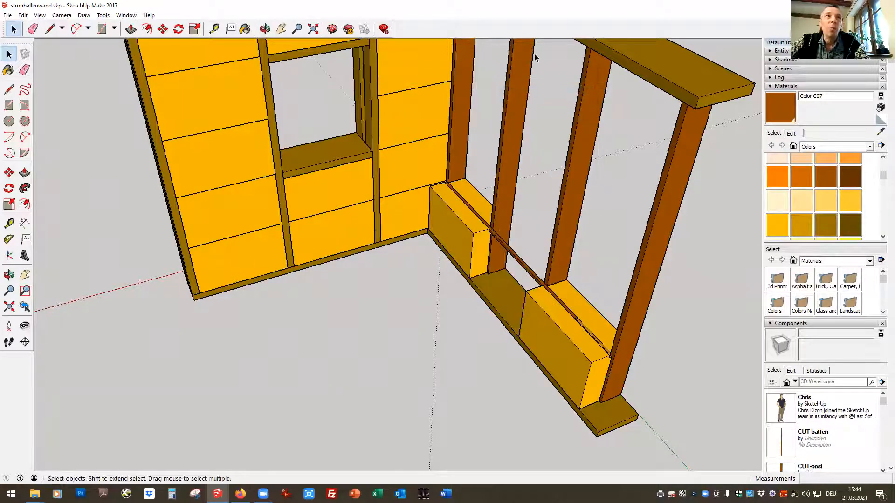
{"action": "left_click", "coordinate": [23, 14]}
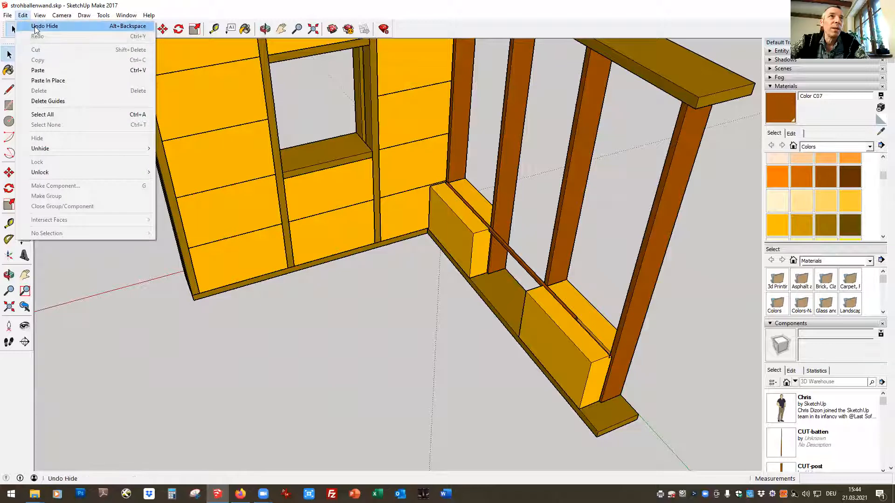
{"action": "left_click", "coordinate": [37, 26]}
Hide the outermost bale of the row to expose the batten's free end.
{"action": "left_click", "coordinate": [557, 332]}
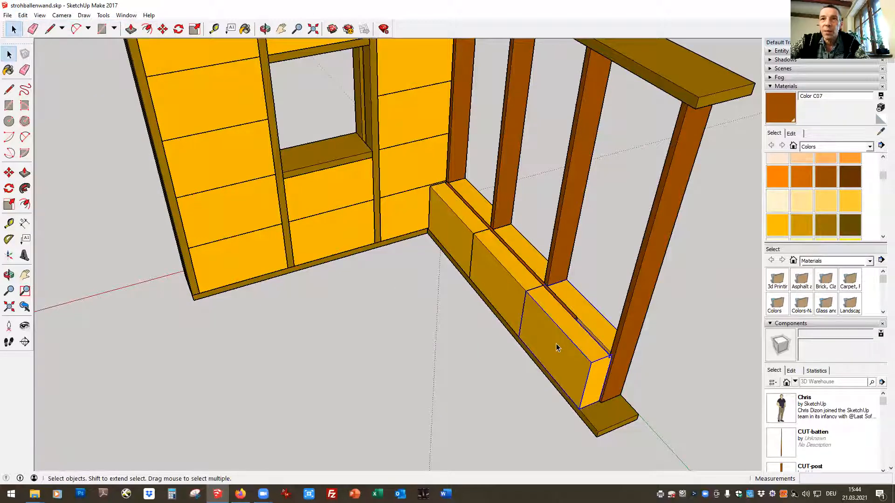
{"action": "right_click", "coordinate": [556, 347]}
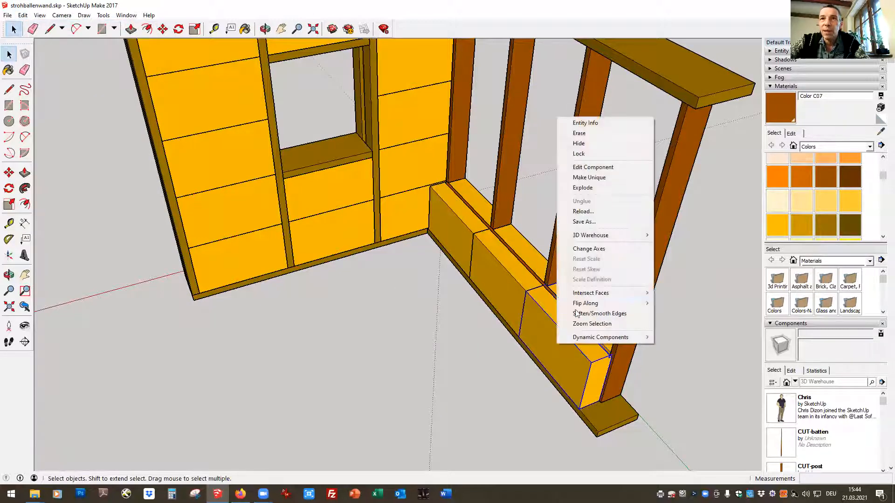
{"action": "left_click", "coordinate": [579, 144]}
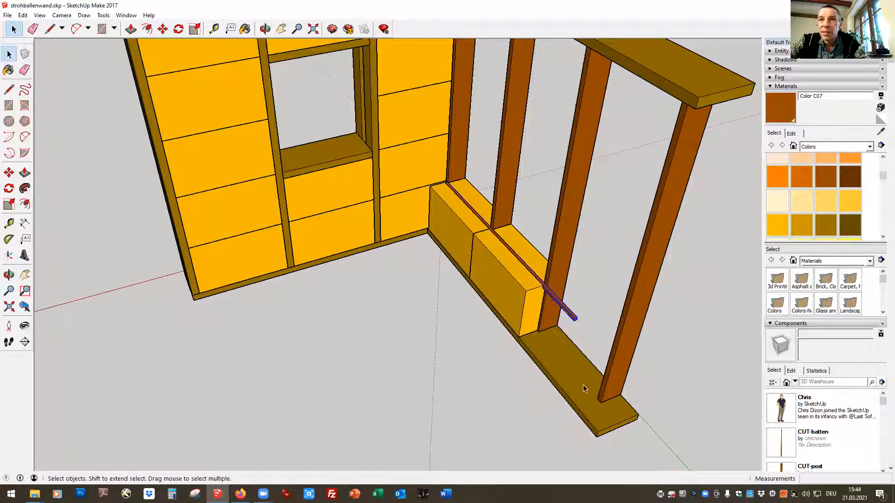
Open the batten component, extend its free end 0,45 m to the outermost post with Push/Pull, and leave the component.
{"action": "double_click", "coordinate": [566, 310]}
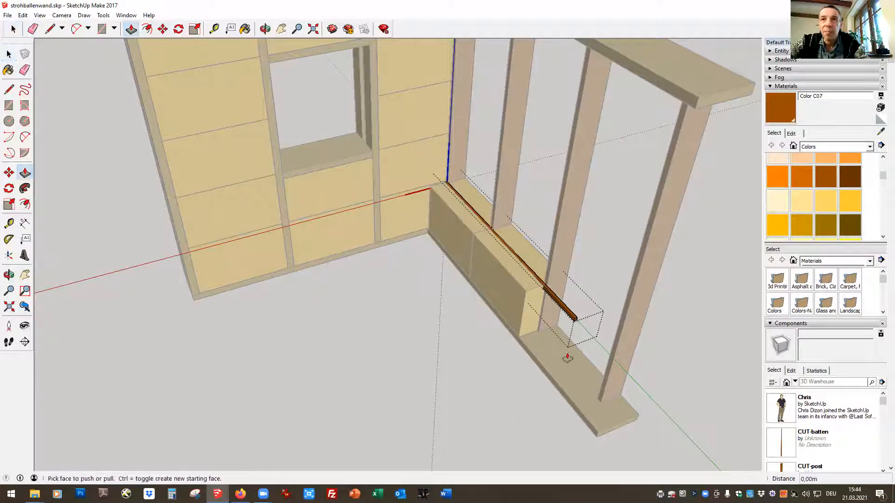
{"action": "left_click_drag", "start_coordinate": [576, 323], "coordinate": [614, 355]}
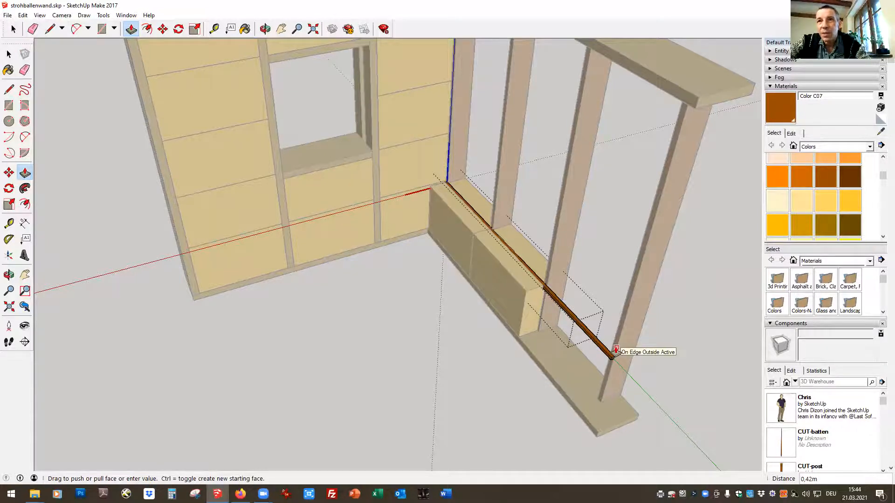
{"action": "left_click", "coordinate": [616, 350]}
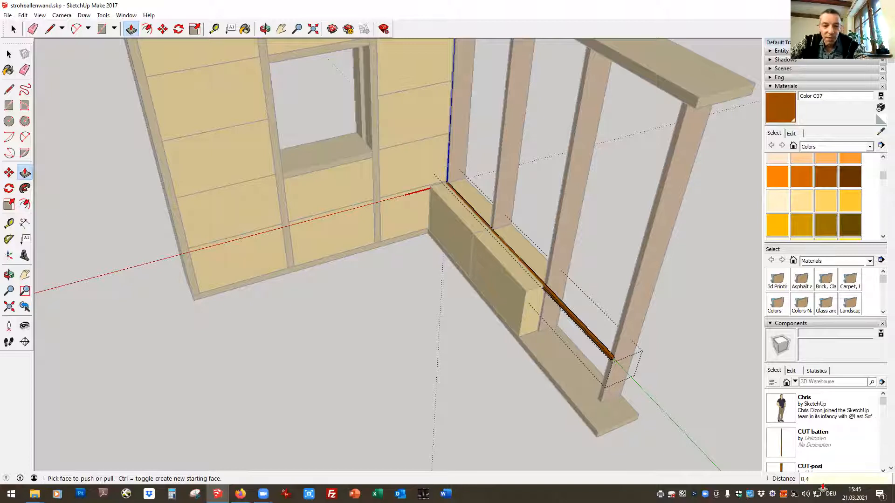
{"action": "type", "text": "m"}
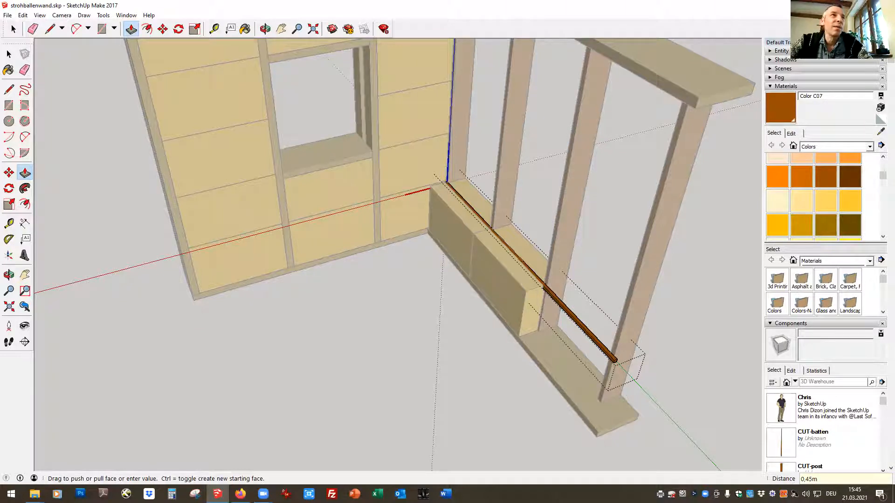
{"action": "left_click", "coordinate": [9, 54]}
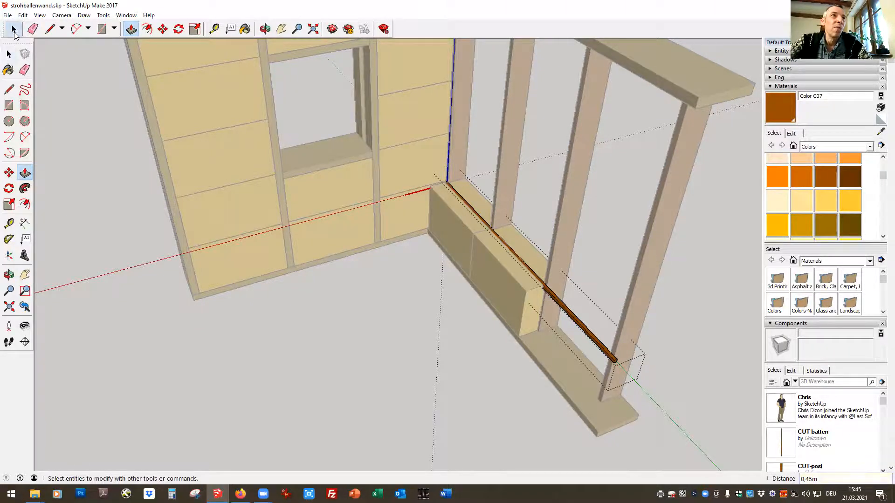
{"action": "left_click", "coordinate": [369, 315]}
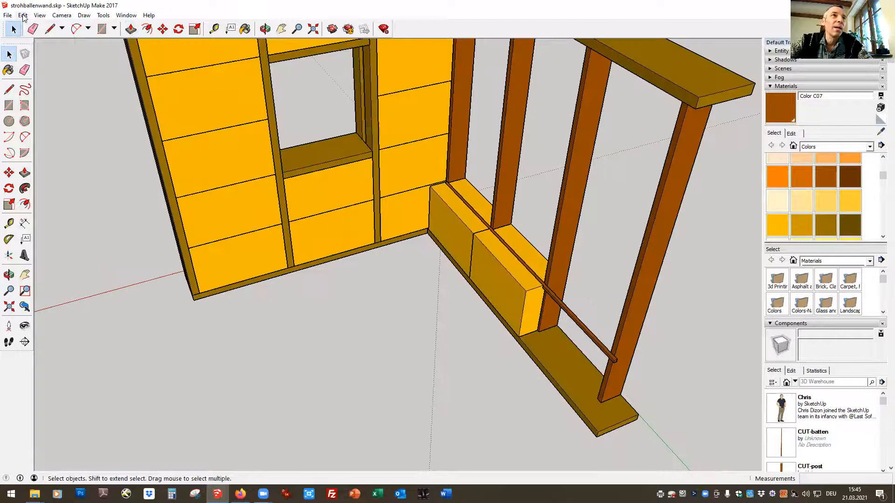
Unhide the outermost bale.
{"action": "left_click", "coordinate": [22, 14]}
{"action": "mouse_move", "coordinate": [57, 150]}
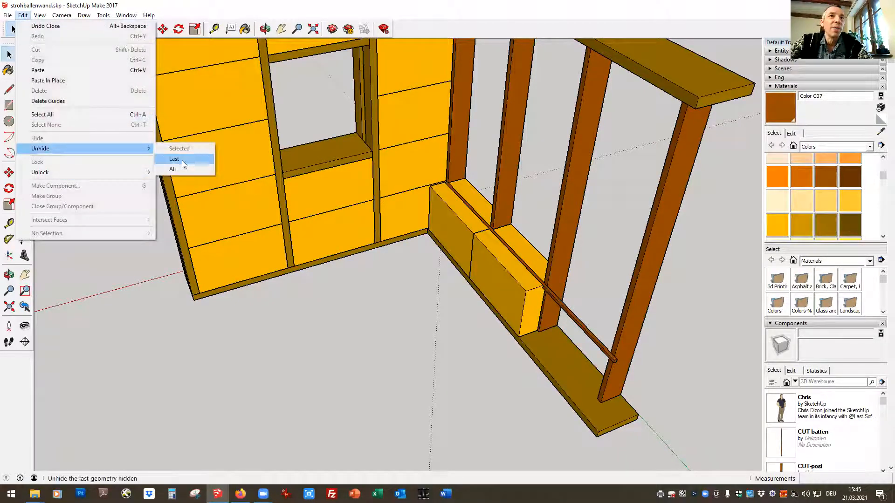
{"action": "left_click", "coordinate": [180, 170]}
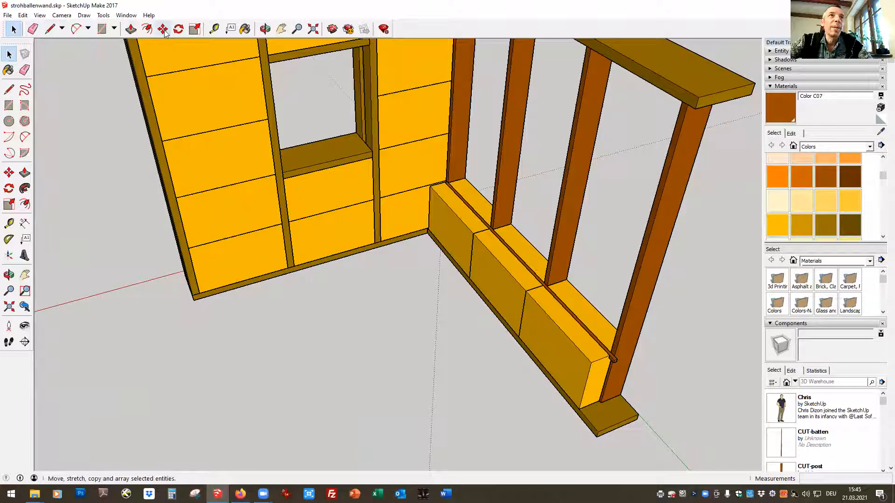
Copy the three bales together with the batten and stack the pasted set directly on top of the first bale row.
{"action": "left_click", "coordinate": [457, 230]}
{"action": "left_click", "coordinate": [496, 280], "text": "shift"}
{"action": "left_click", "coordinate": [561, 304], "text": "shift"}
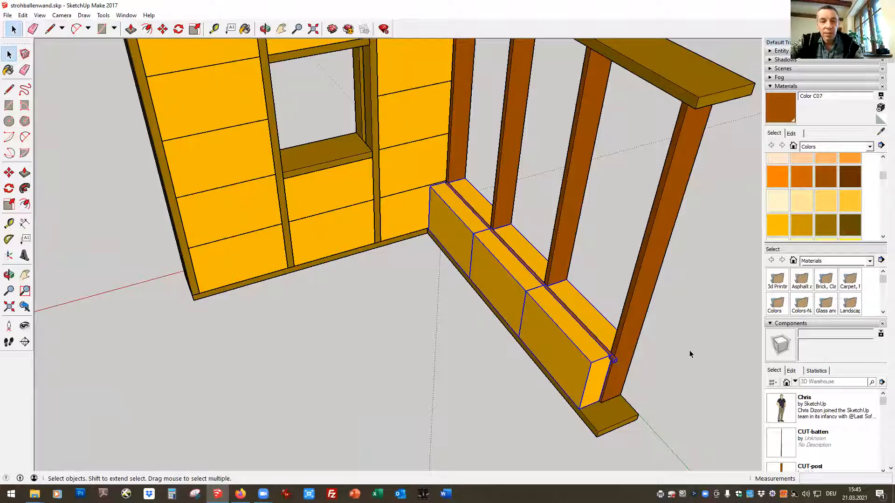
{"action": "key", "text": "ctrl+v"}
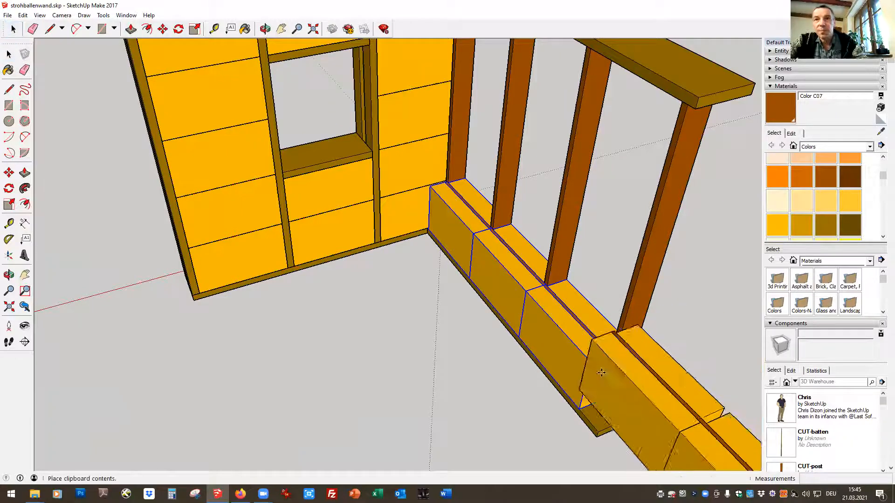
{"action": "left_click", "coordinate": [407, 206]}
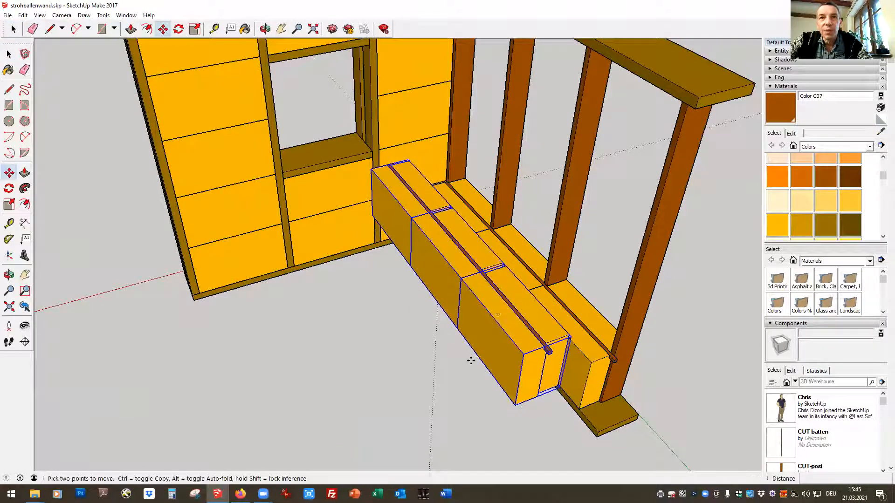
{"action": "left_click", "coordinate": [514, 406]}
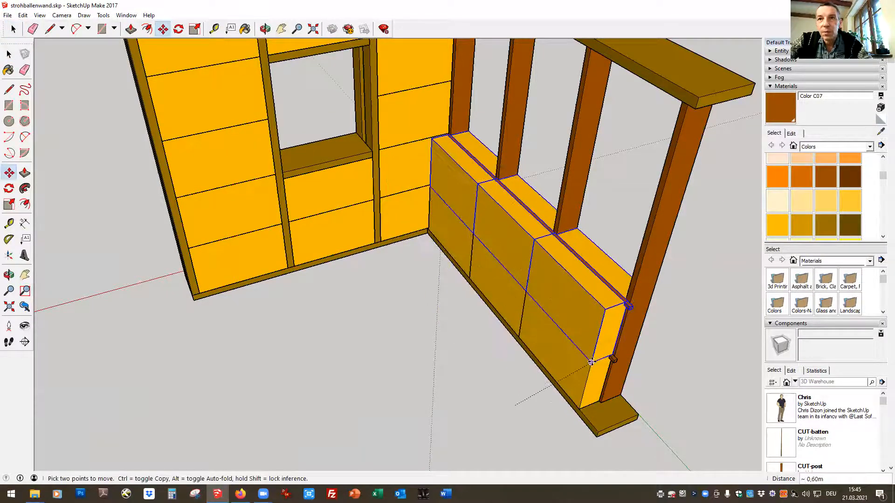
Paste another set of three bales with the batten and stack it directly on top of the second bale row as the third course.
{"action": "left_click", "coordinate": [591, 362]}
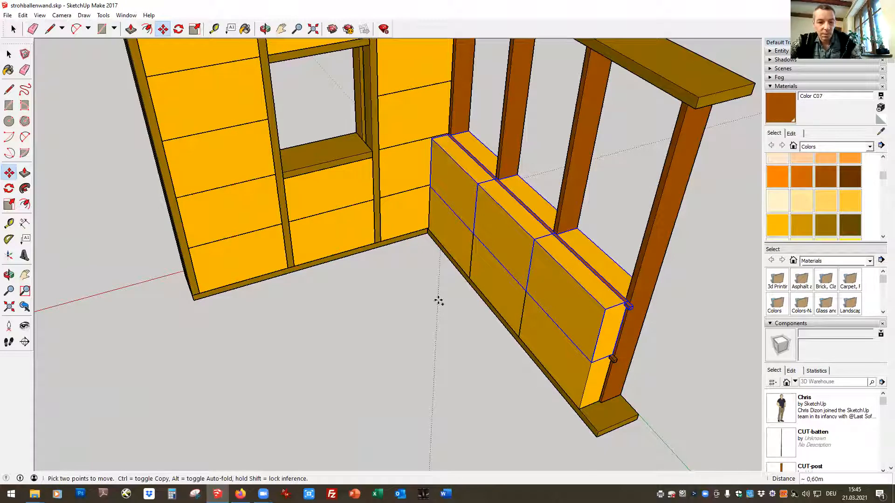
{"action": "key", "text": "ctrl+v"}
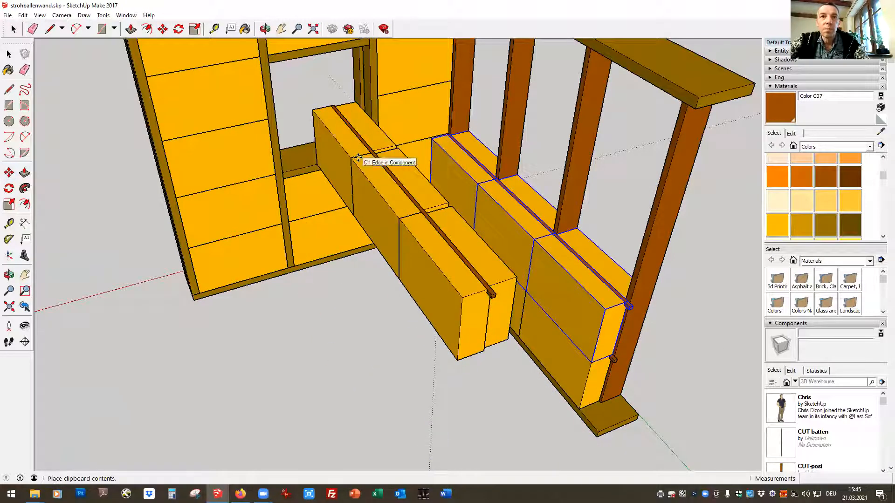
{"action": "left_click", "coordinate": [363, 154]}
{"action": "left_click", "coordinate": [457, 360]}
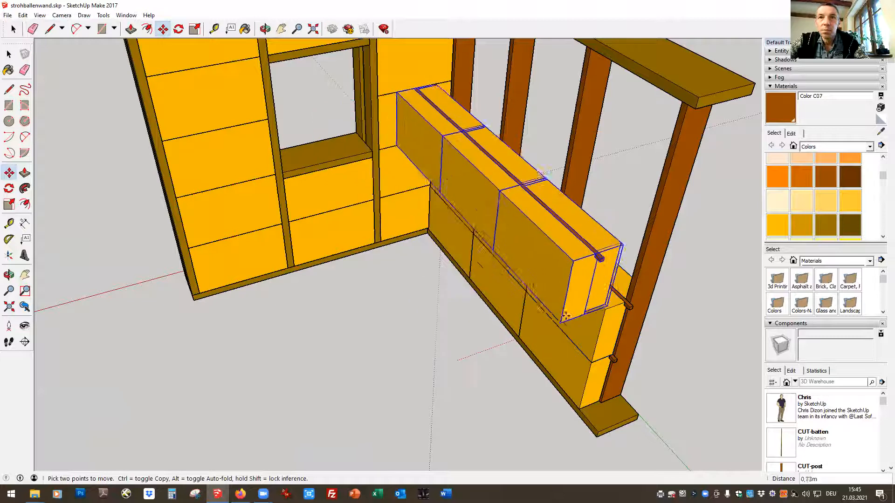
{"action": "left_click", "coordinate": [605, 310]}
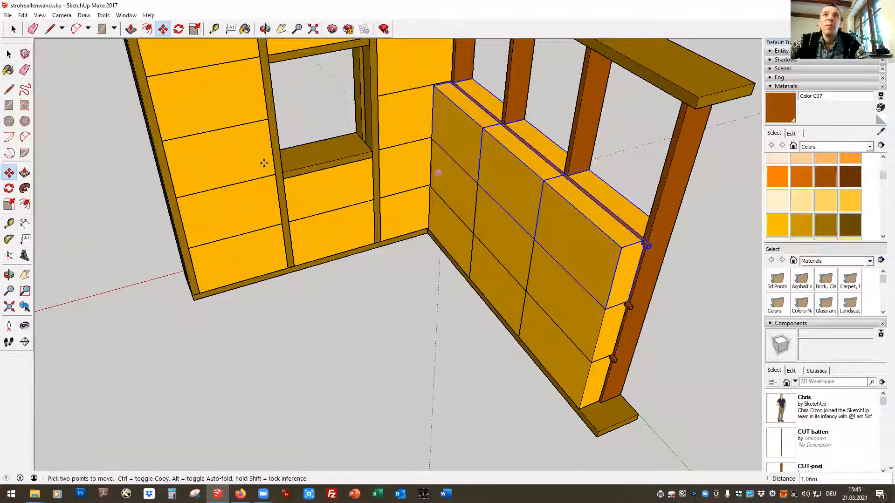
{"action": "left_click", "coordinate": [8, 70]}
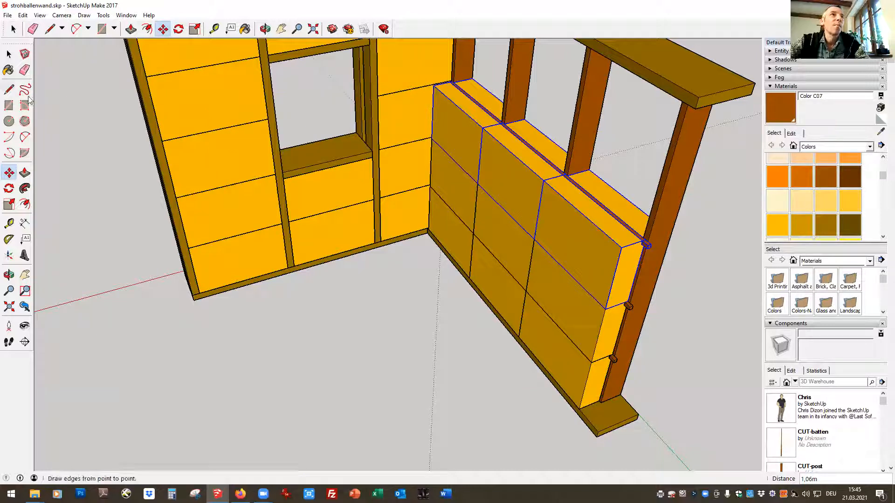
{"action": "left_click", "coordinate": [9, 55]}
{"action": "left_click", "coordinate": [667, 312]}
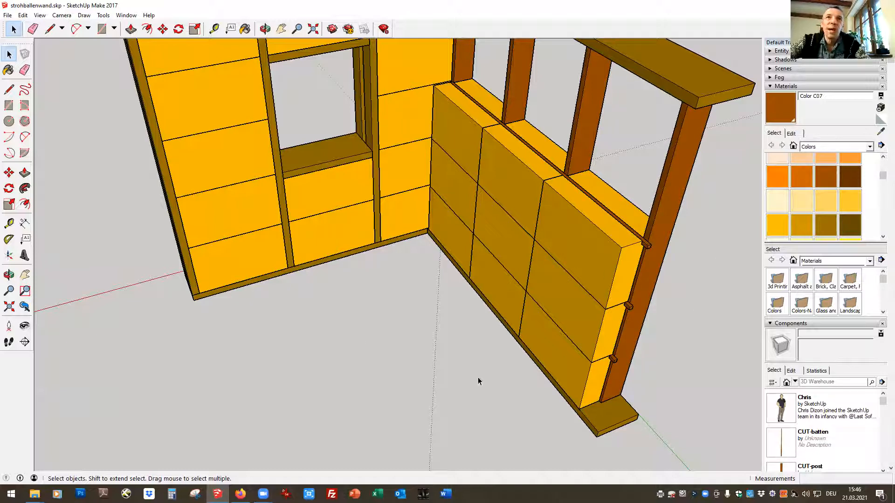
Examine the wall corner with its three stacked bale courses and the open bays between the posts, from the front and from above.
{"action": "left_click", "coordinate": [267, 31]}
{"action": "left_click_drag", "start_coordinate": [476, 464], "coordinate": [579, 327]}
{"action": "left_click", "coordinate": [281, 29]}
{"action": "left_click_drag", "start_coordinate": [498, 177], "coordinate": [486, 303]}
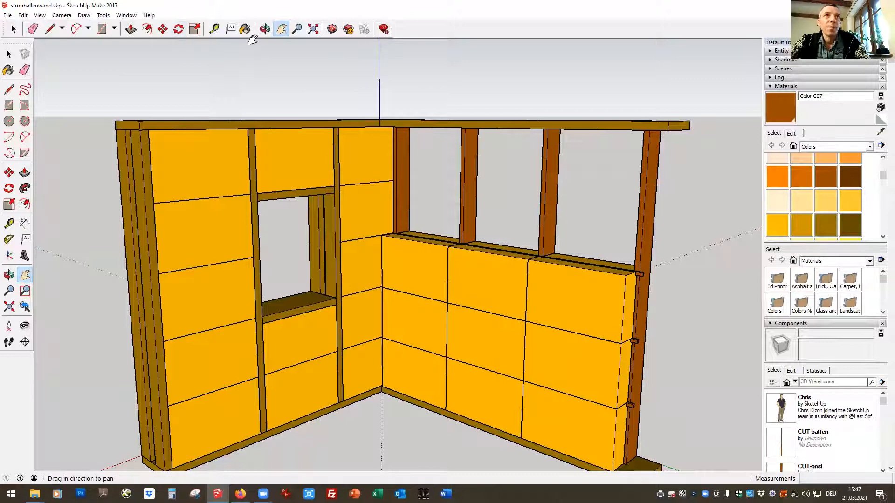
{"action": "left_click", "coordinate": [265, 29]}
{"action": "left_click_drag", "start_coordinate": [500, 202], "coordinate": [622, 344]}
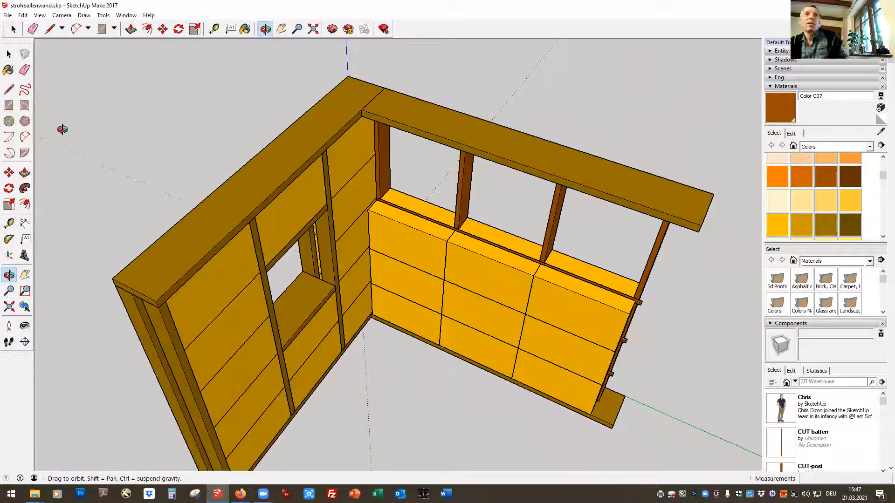
{"action": "left_click", "coordinate": [87, 29]}
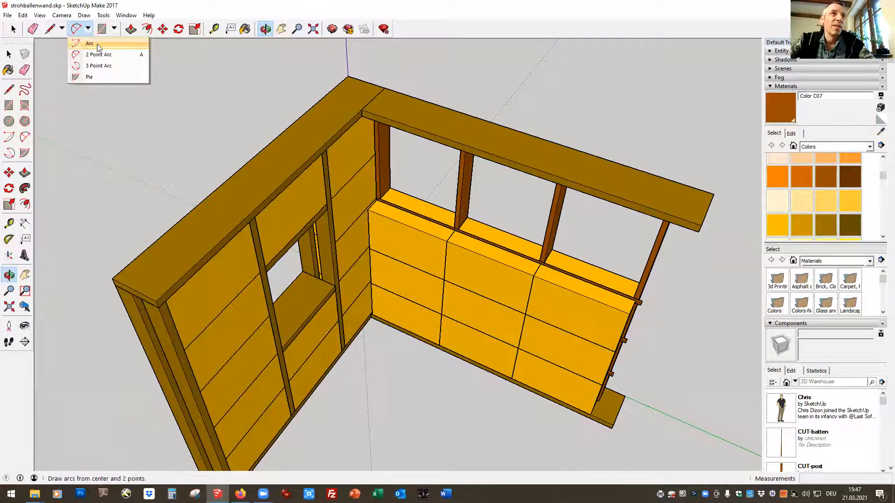
{"action": "left_click", "coordinate": [14, 30]}
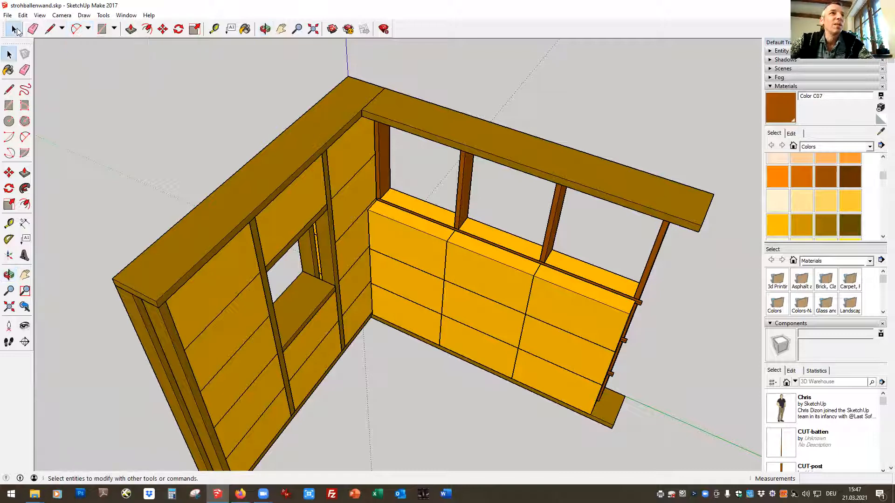